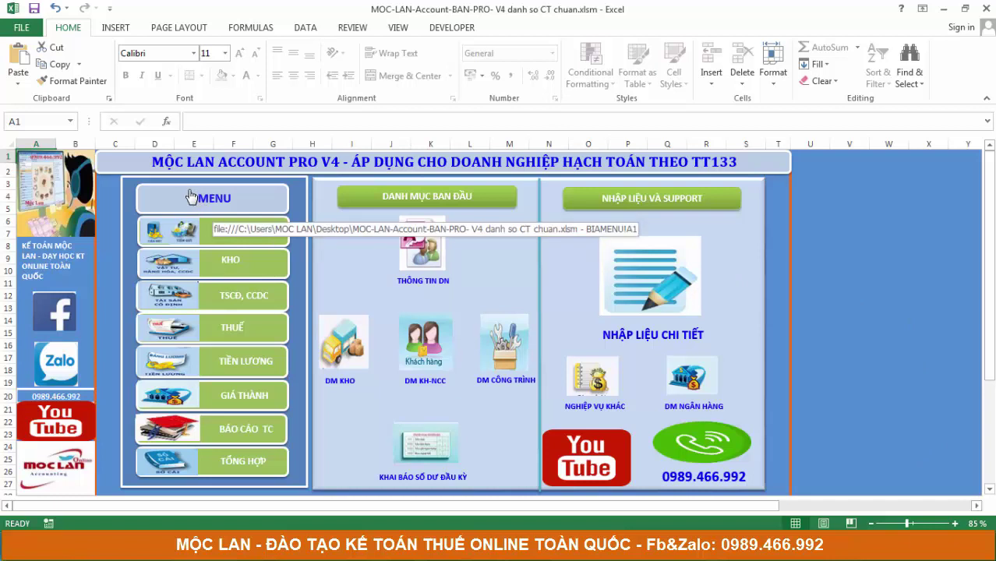
Step: Browse the warehouse, assets, tax, payroll, costing, reports and summary sections, then return to cash fund
click(271, 239)
click(270, 263)
click(272, 299)
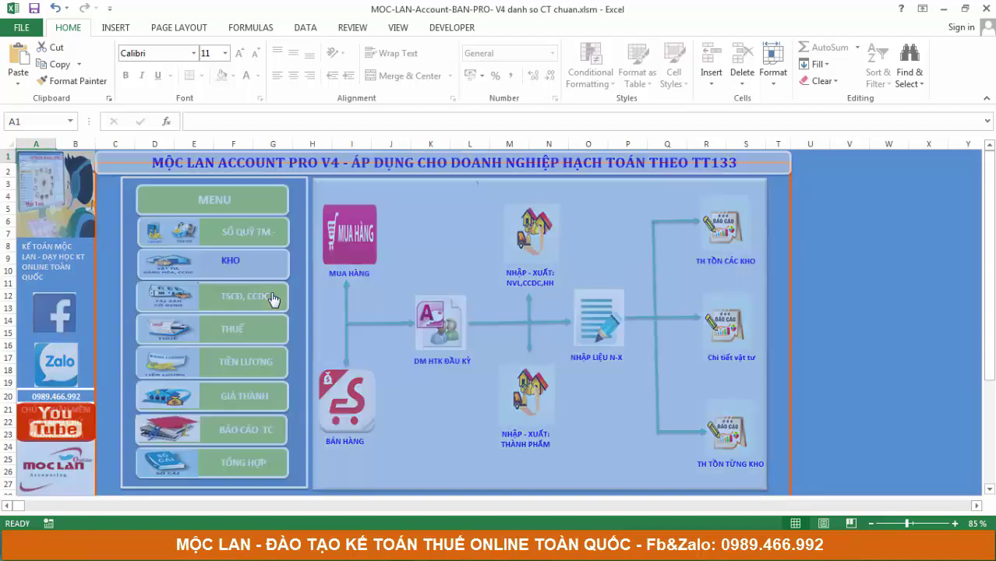
click(274, 332)
click(278, 364)
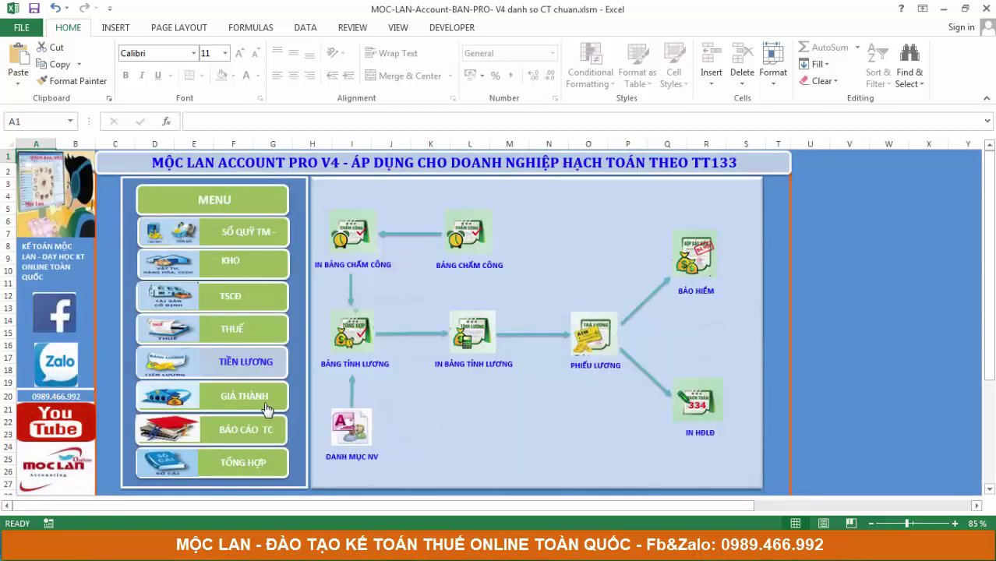
click(265, 409)
click(264, 434)
click(265, 464)
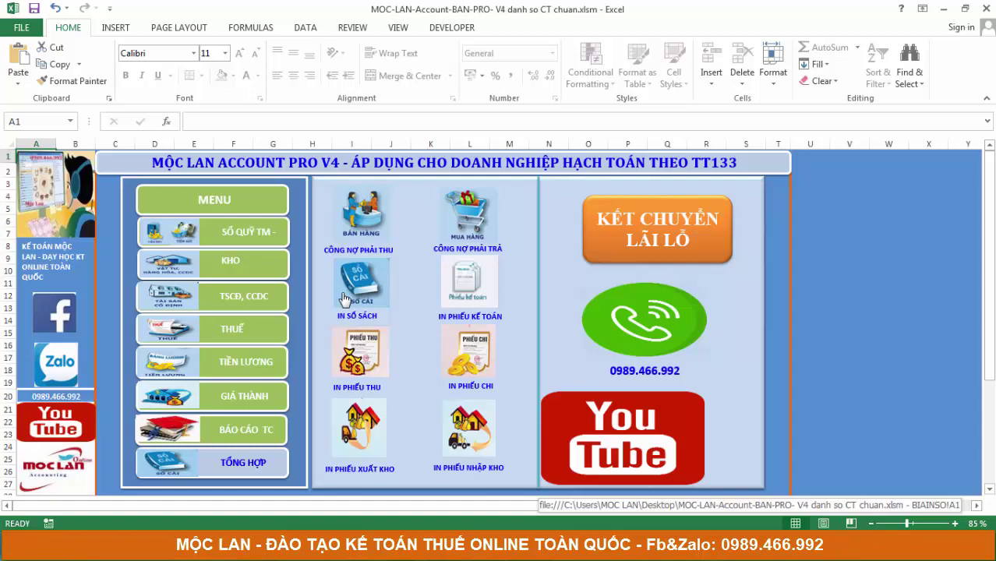
click(345, 298)
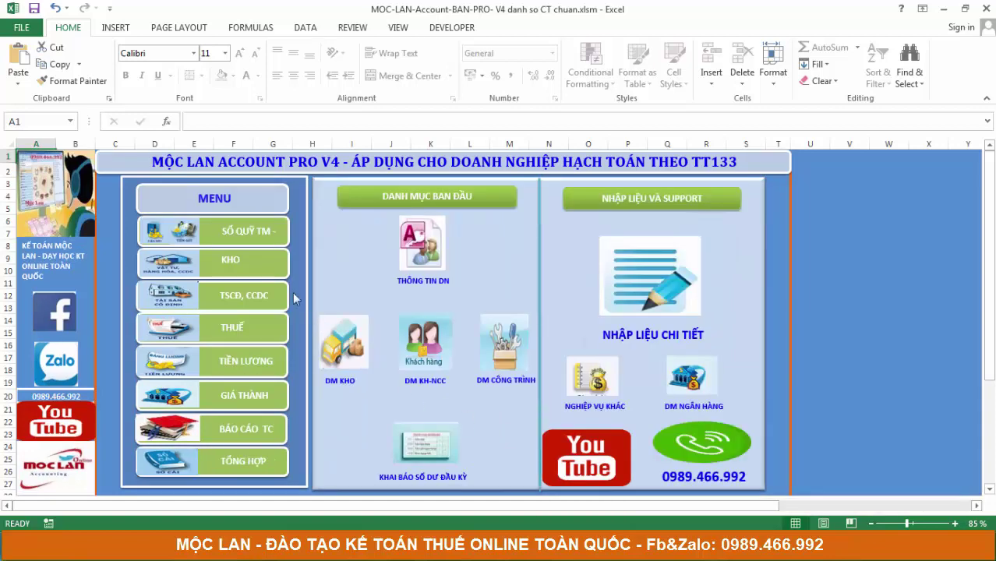
click(230, 239)
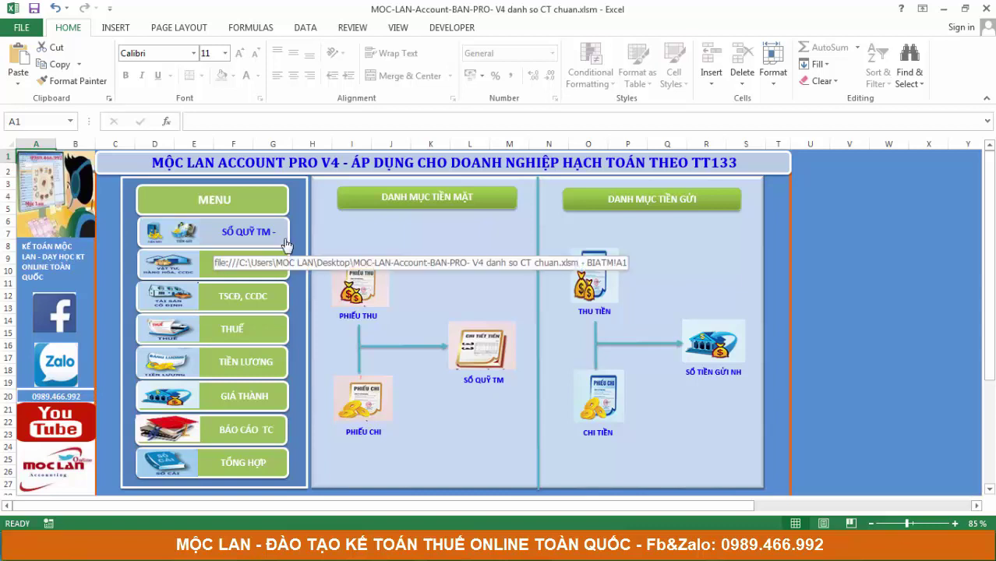
Step: Open the cash receipt voucher and choose partner 331-QTS from the Mã ĐT list
click(359, 294)
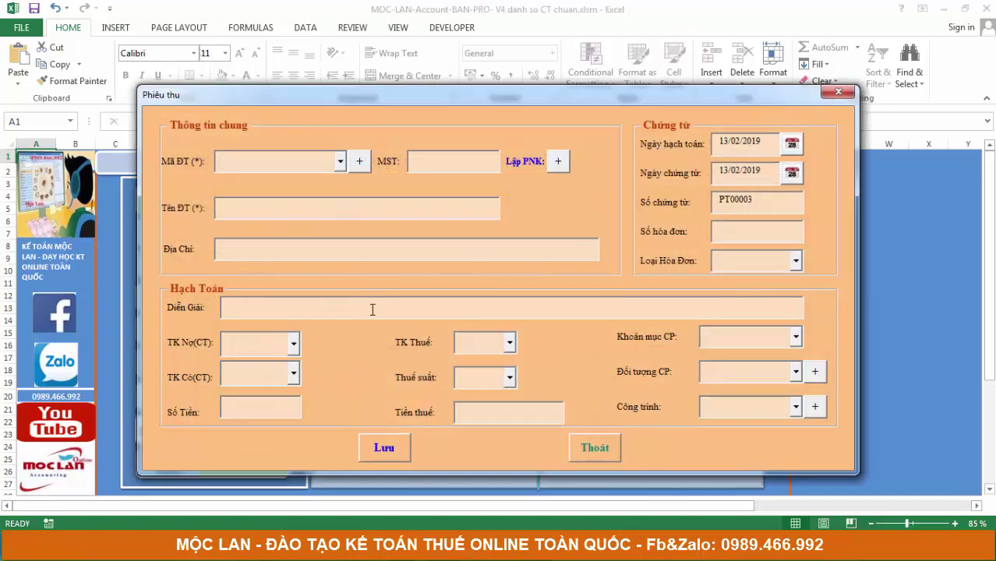
click(340, 162)
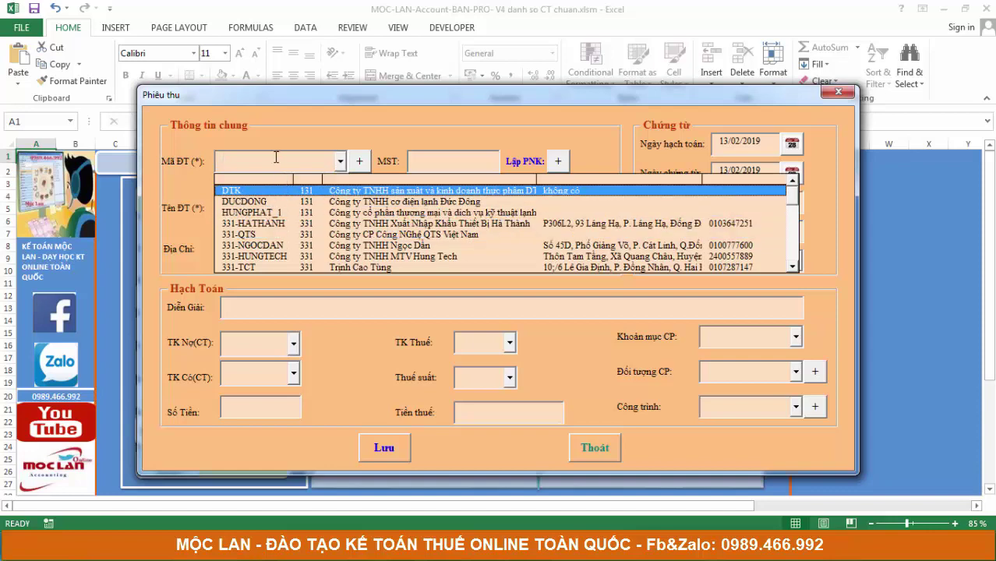
click(275, 157)
click(340, 161)
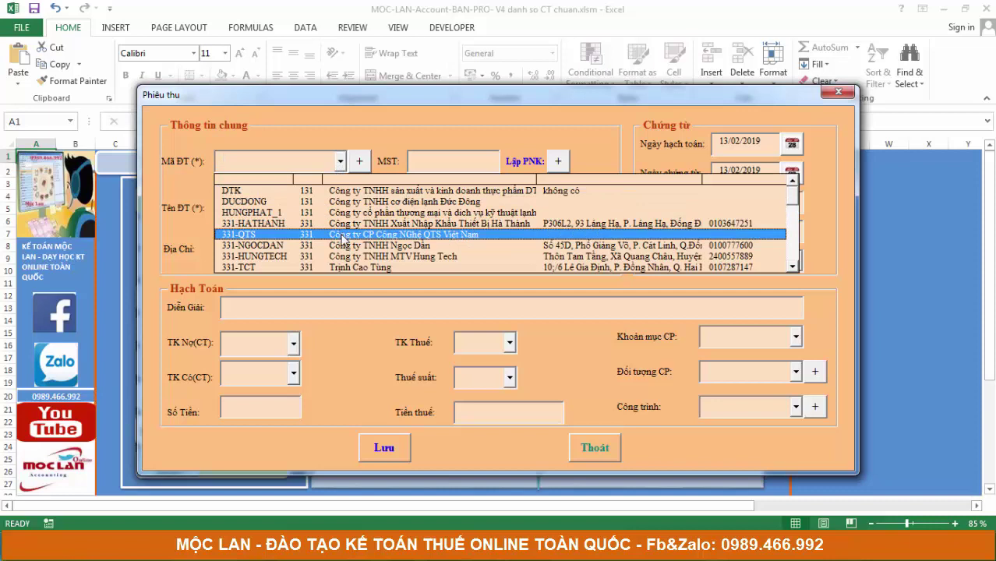
click(343, 235)
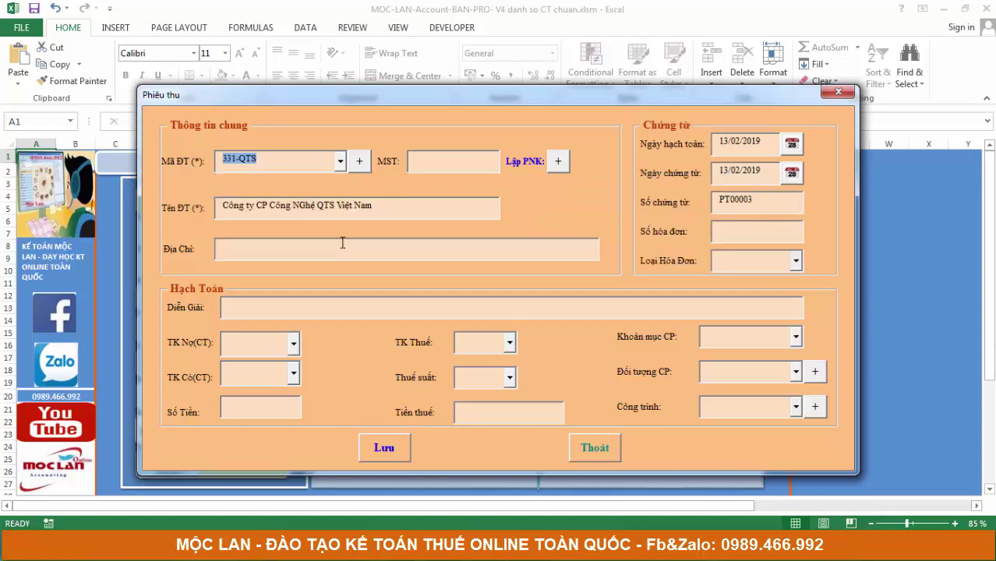
click(339, 162)
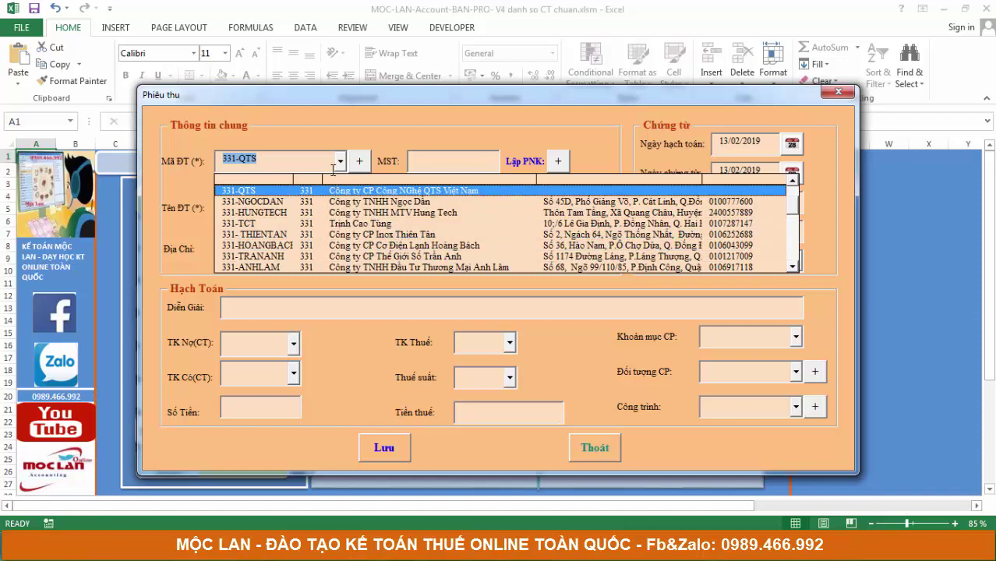
text(HOÀNG)
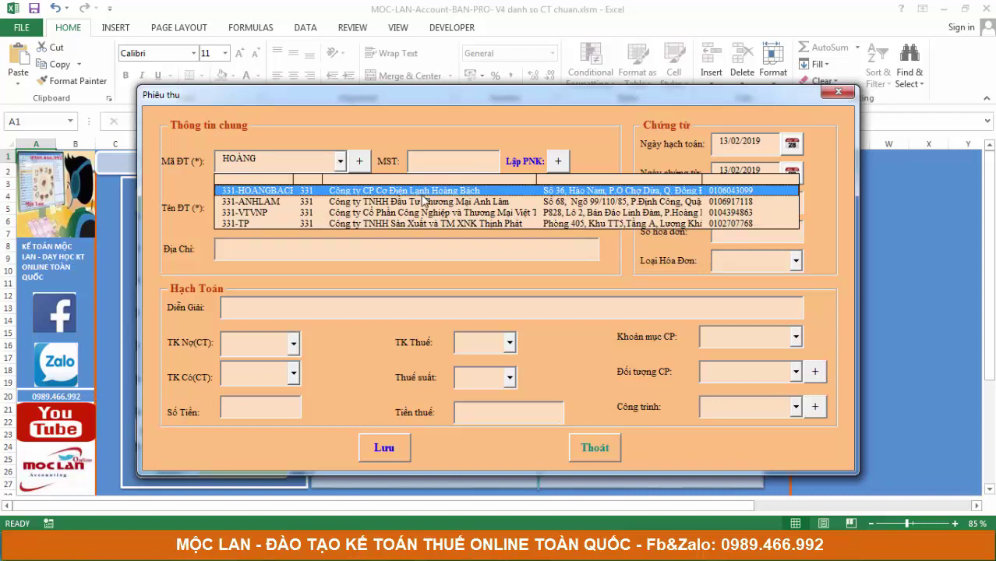
text( BÁ)
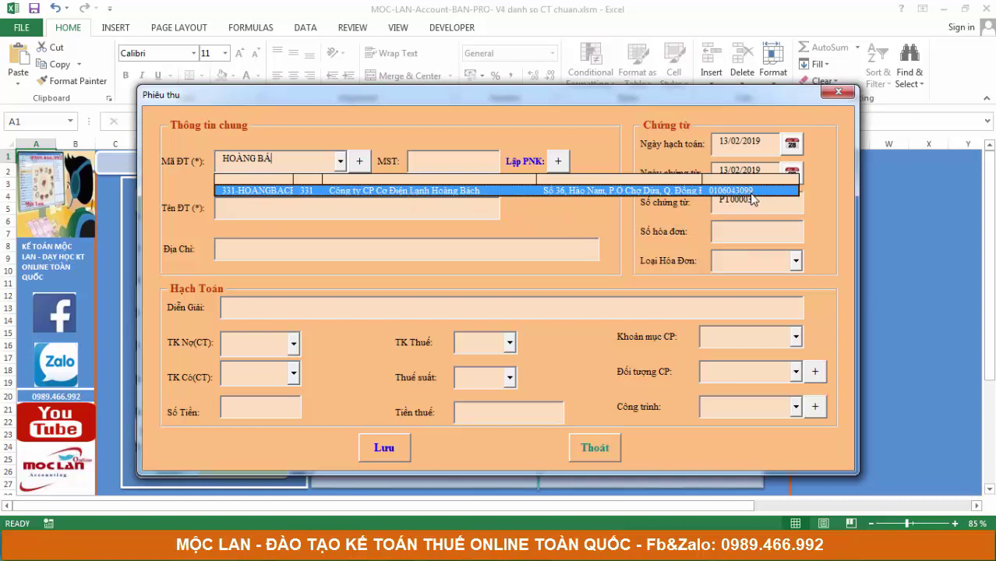
drag(286, 167, 163, 162)
key(BackSpace)
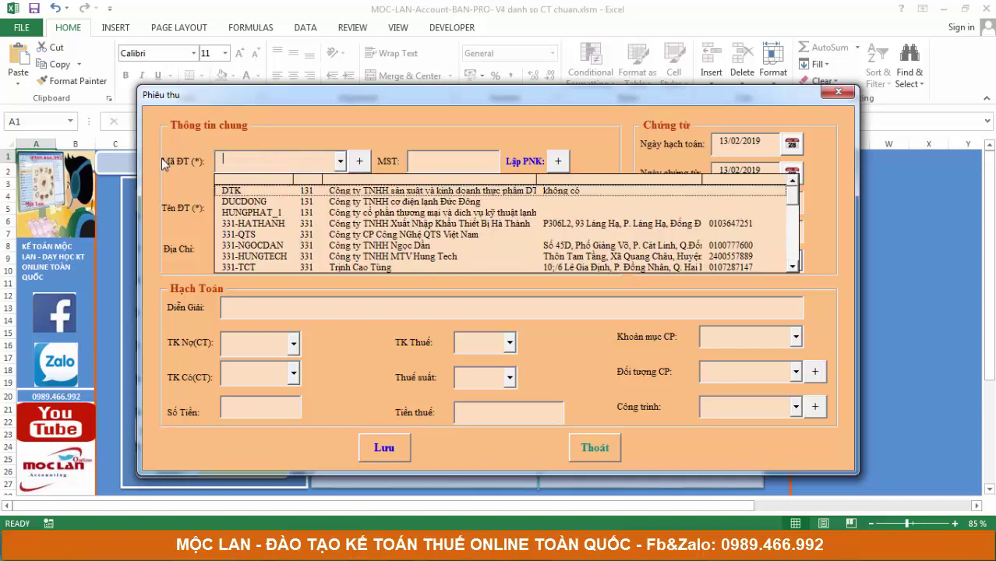
text(309)
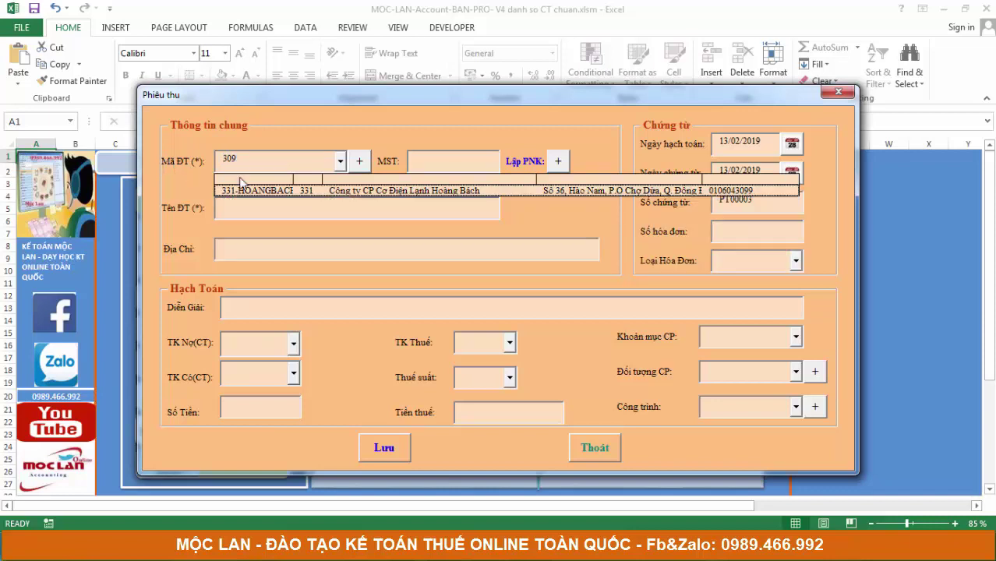
click(335, 188)
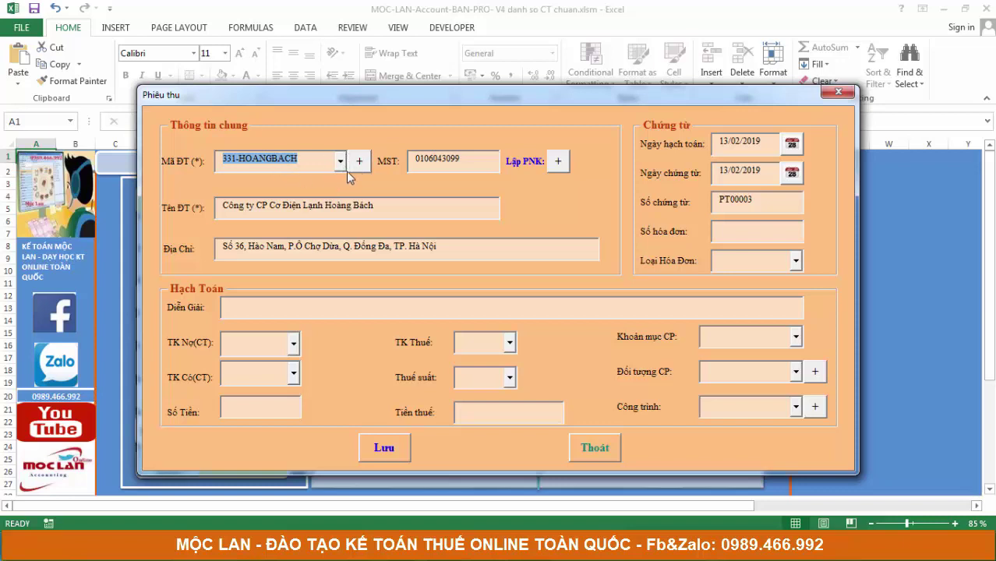
click(359, 163)
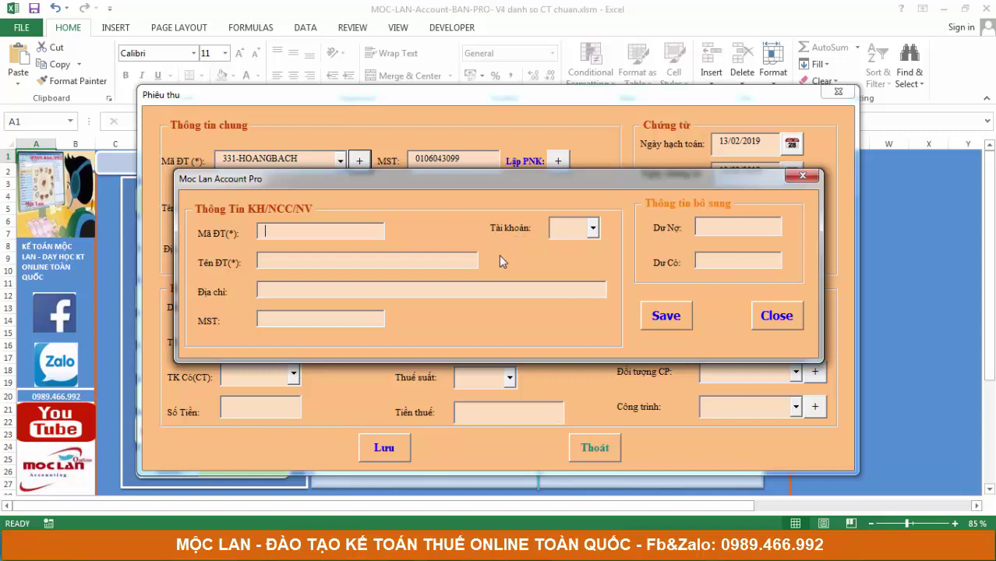
Step: Close the new-partner form, exit the receipt and payment vouchers, and open the SỔ QUỸ TM cash book
click(771, 319)
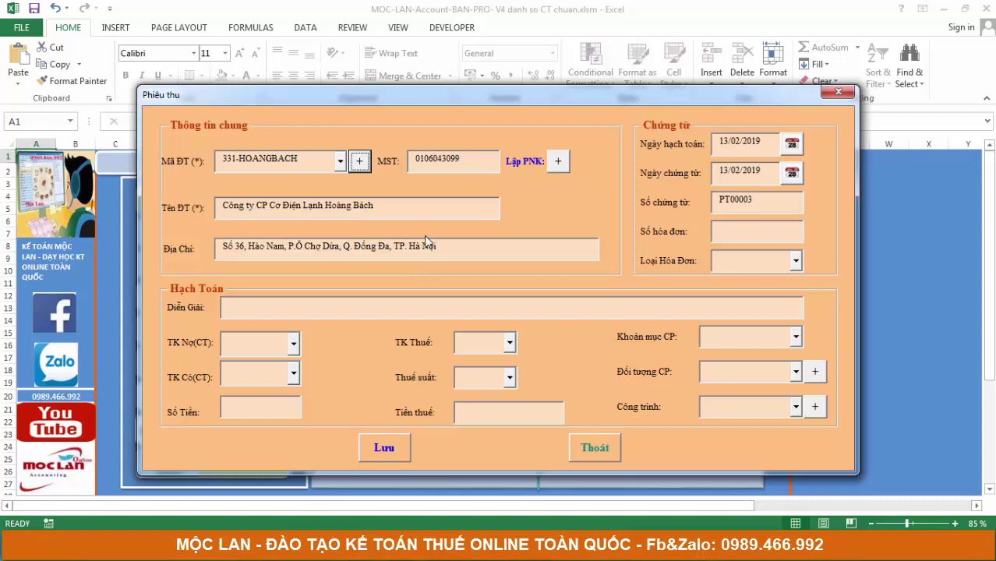
click(295, 307)
click(596, 449)
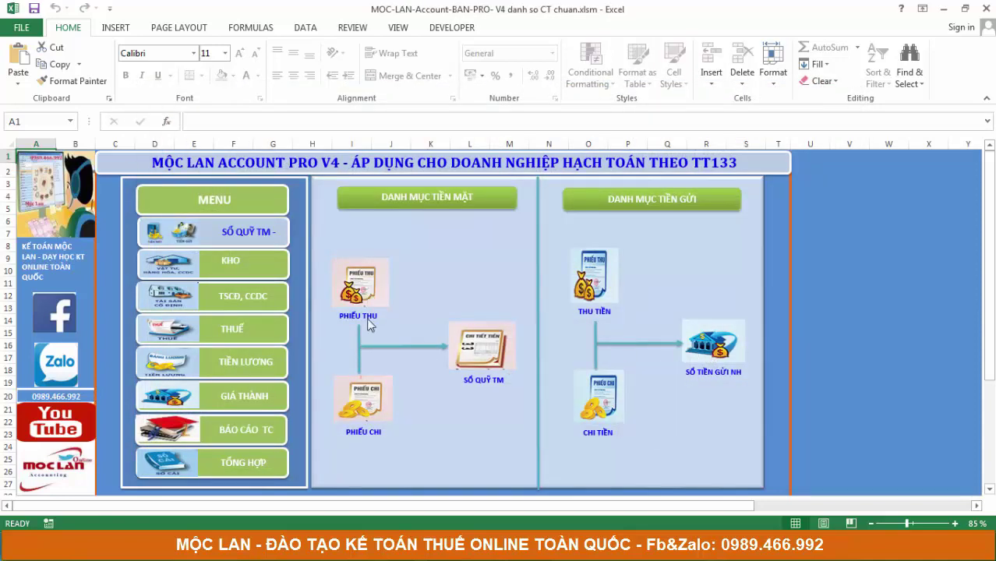
click(357, 405)
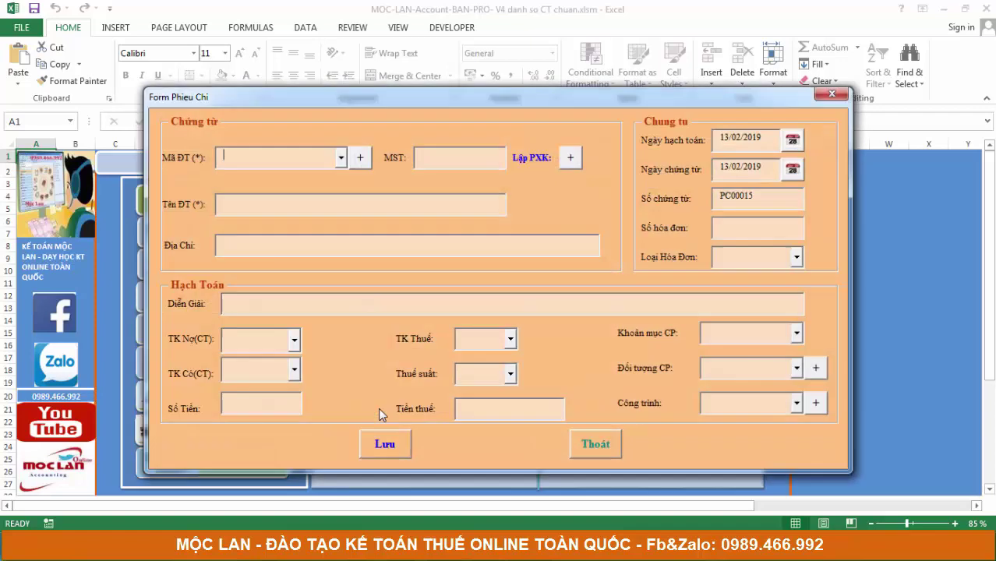
click(602, 446)
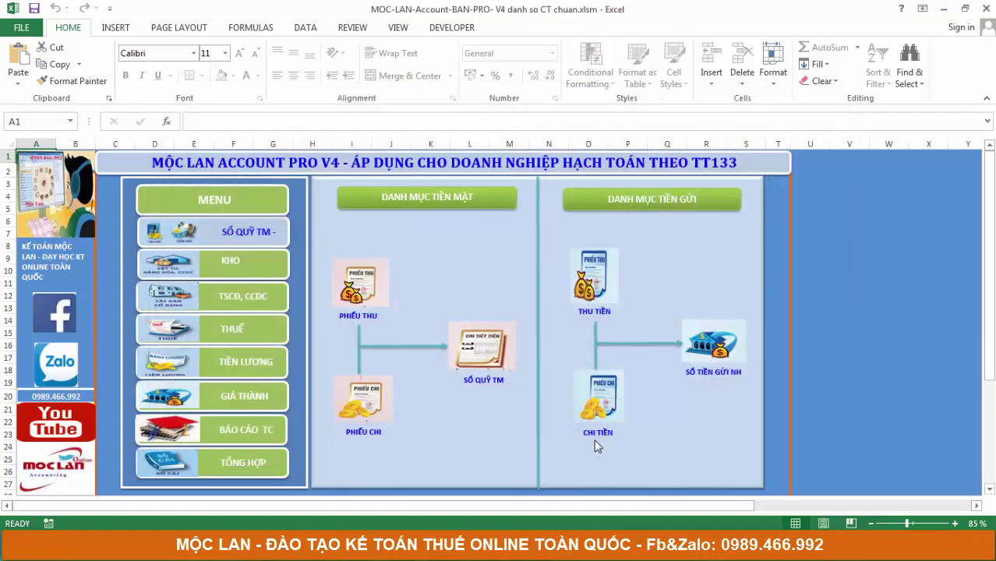
click(484, 354)
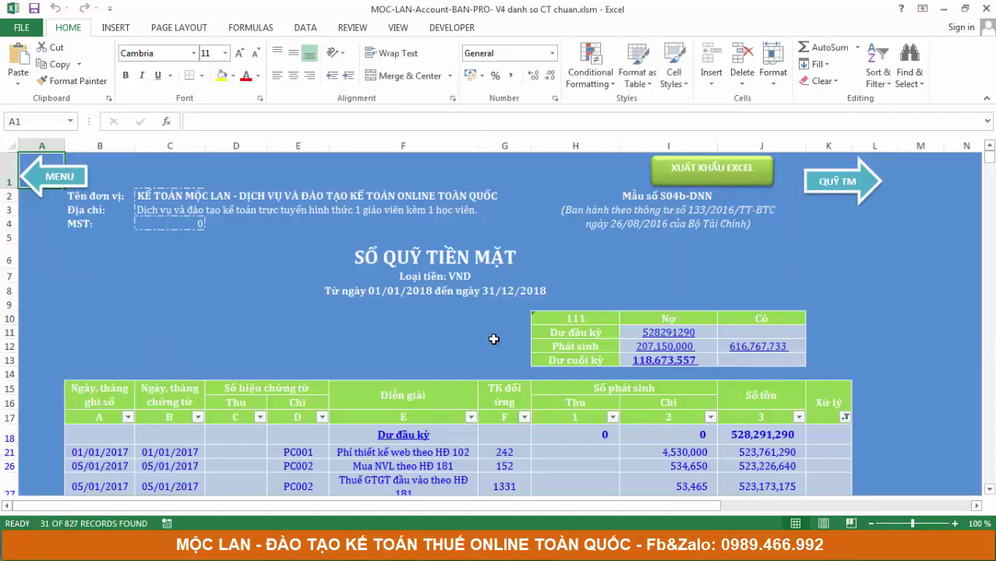
Step: Review the cash book ledger, select description cells F21:F41, then select account cell H10
scroll(499, 343, down, 2)
scroll(514, 342, down, 2)
scroll(524, 359, down, 2)
scroll(523, 368, down, 1)
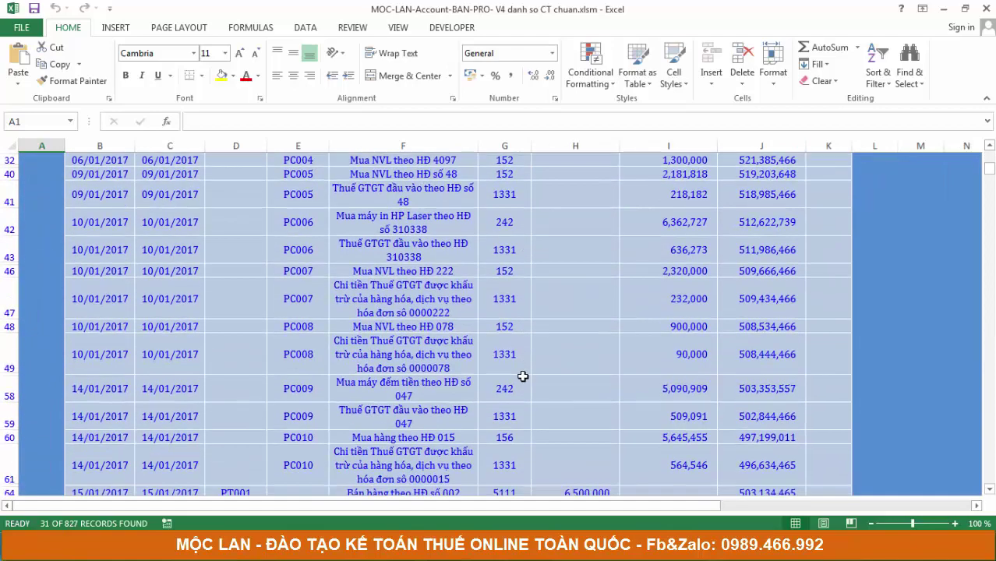
scroll(525, 373, down, 3)
scroll(526, 372, up, 4)
scroll(529, 374, up, 4)
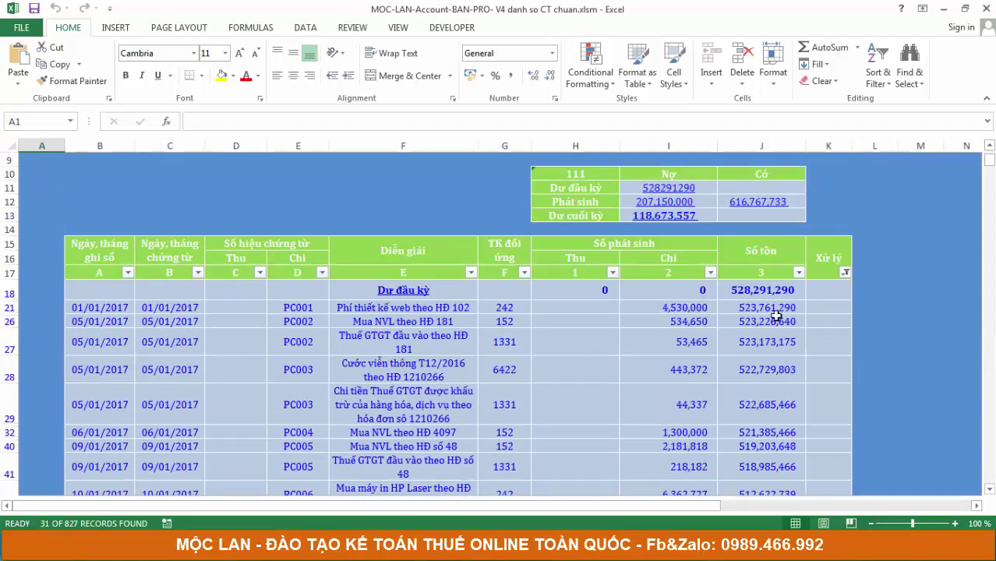
scroll(810, 298, up, 3)
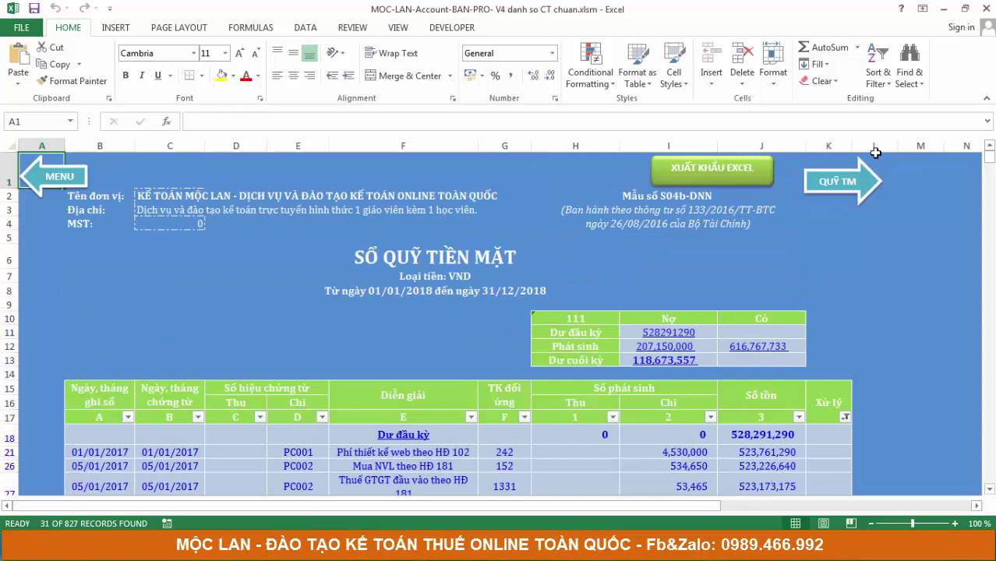
scroll(507, 413, down, 4)
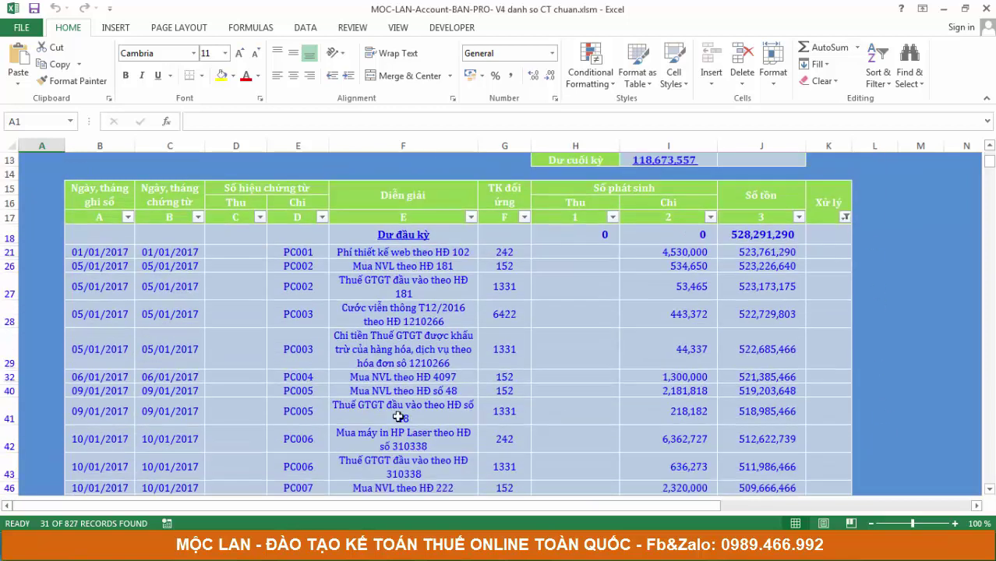
drag(396, 252, 442, 411)
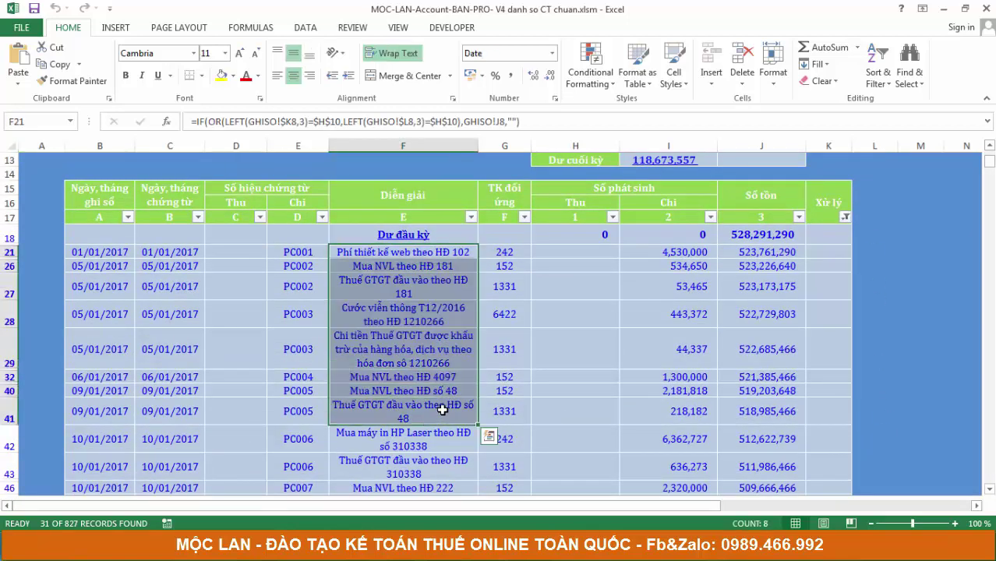
scroll(442, 411, up, 4)
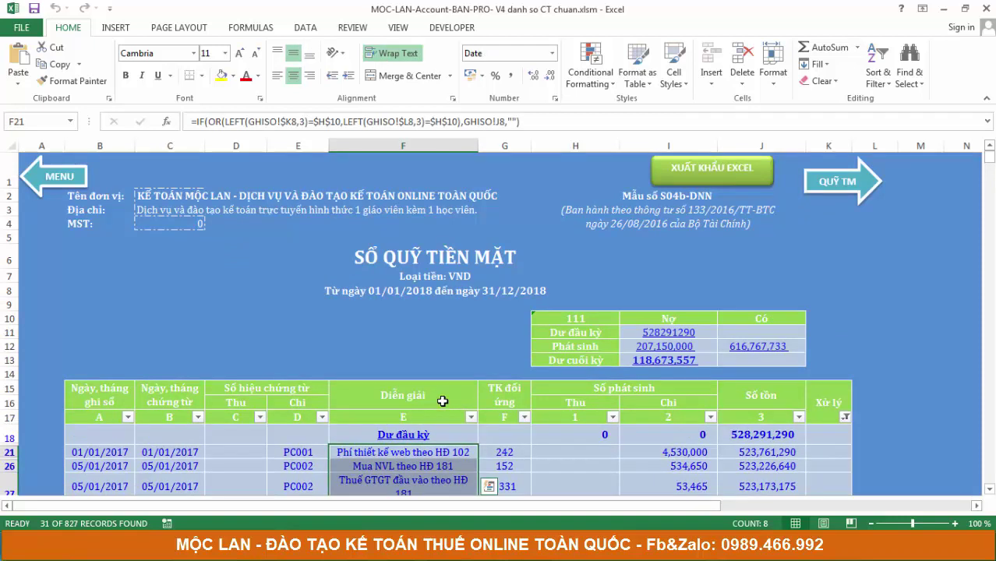
click(599, 320)
Step: Switch the cash book account in H10 to 112 and check the column K filter
text(112)
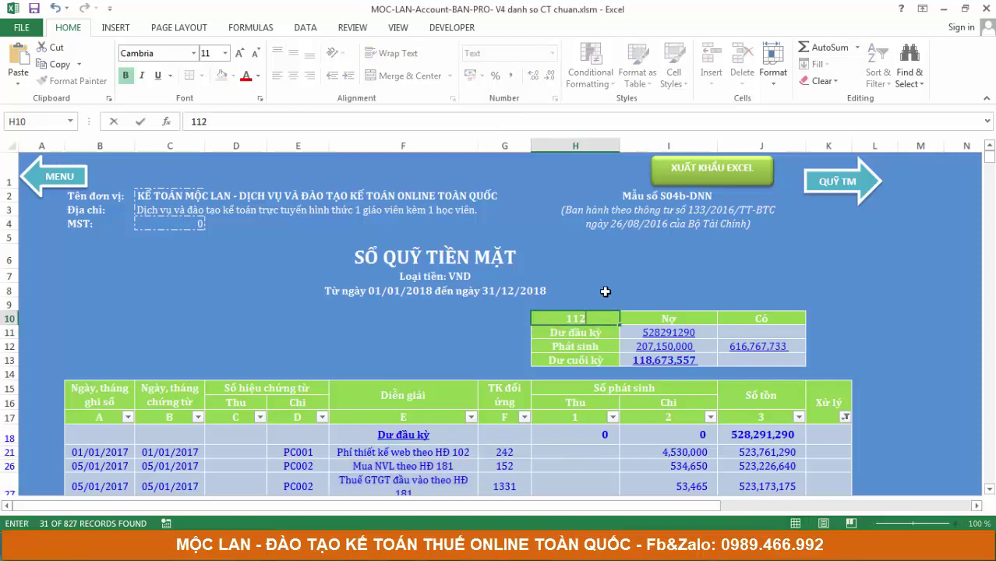
click(604, 290)
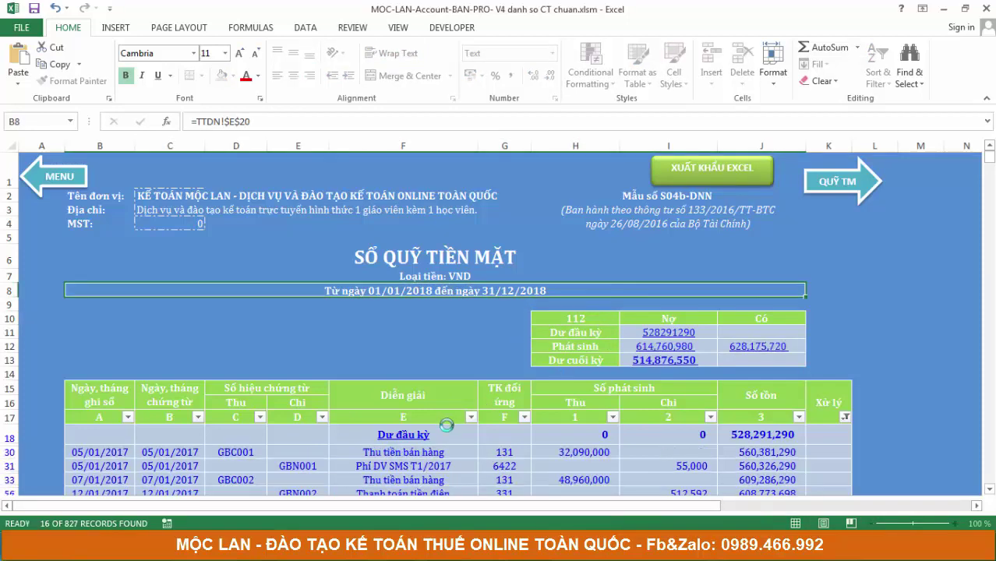
scroll(445, 390, down, 3)
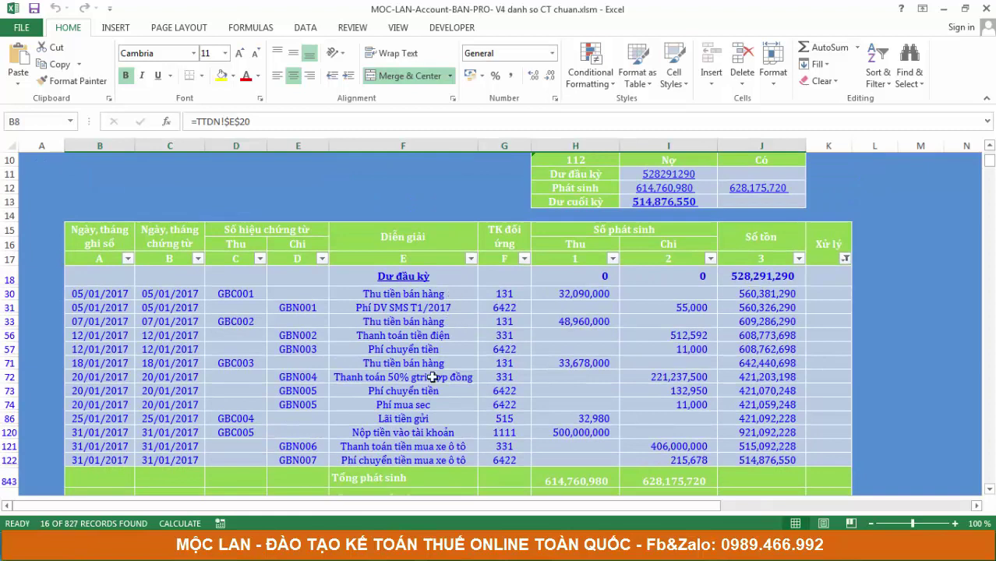
scroll(647, 357, up, 3)
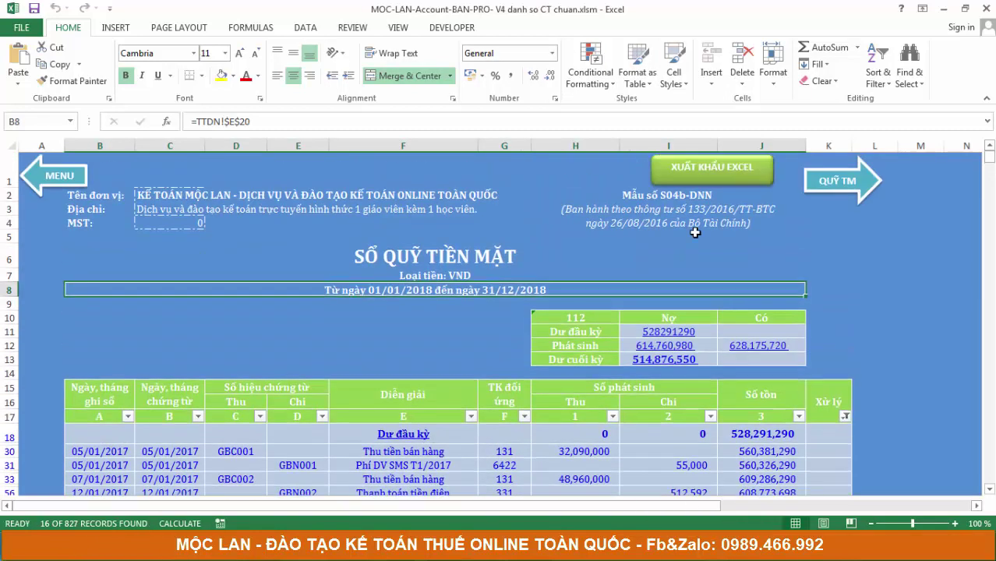
scroll(613, 409, down, 1)
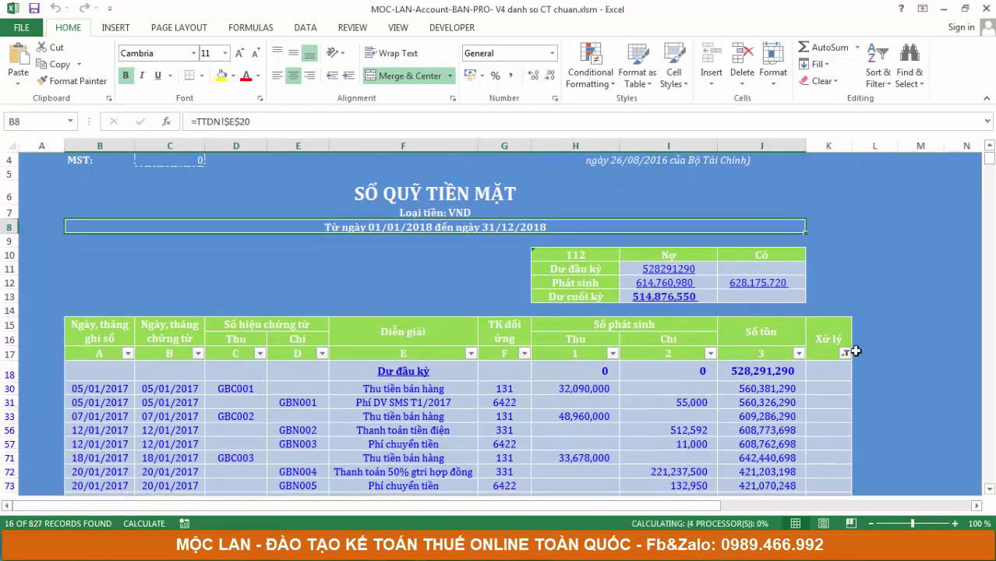
click(846, 352)
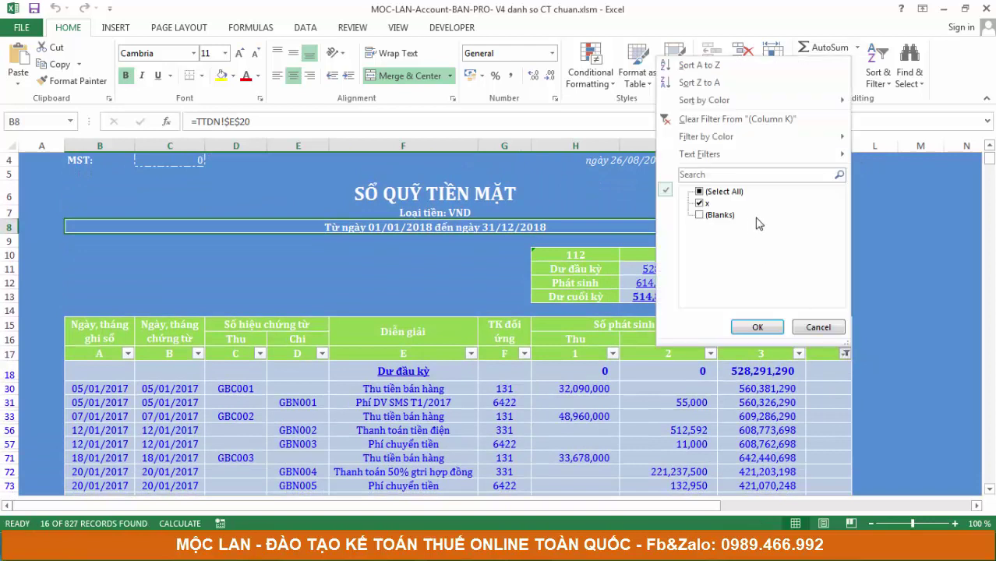
click(892, 246)
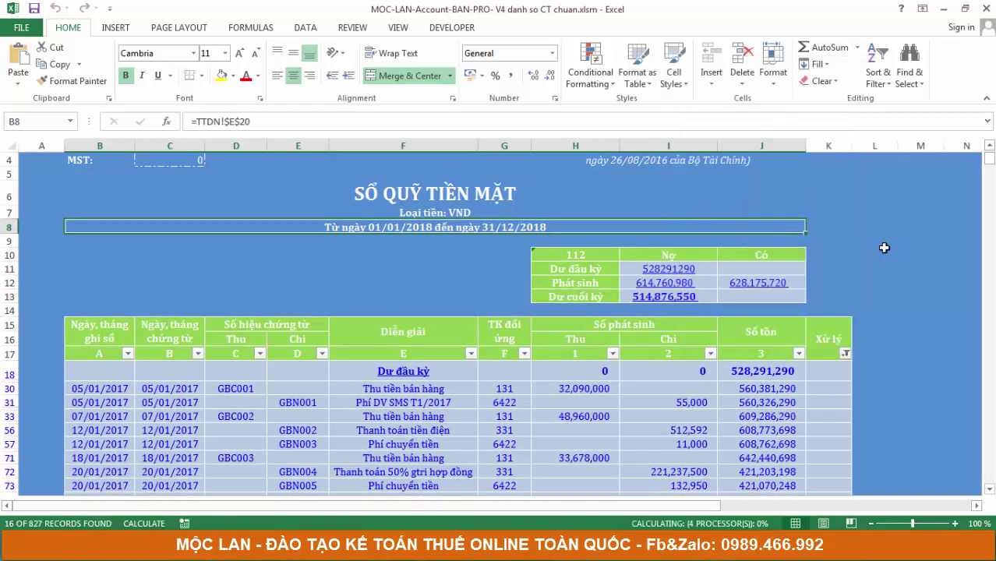
Step: Change the H10 account back to 111
click(566, 256)
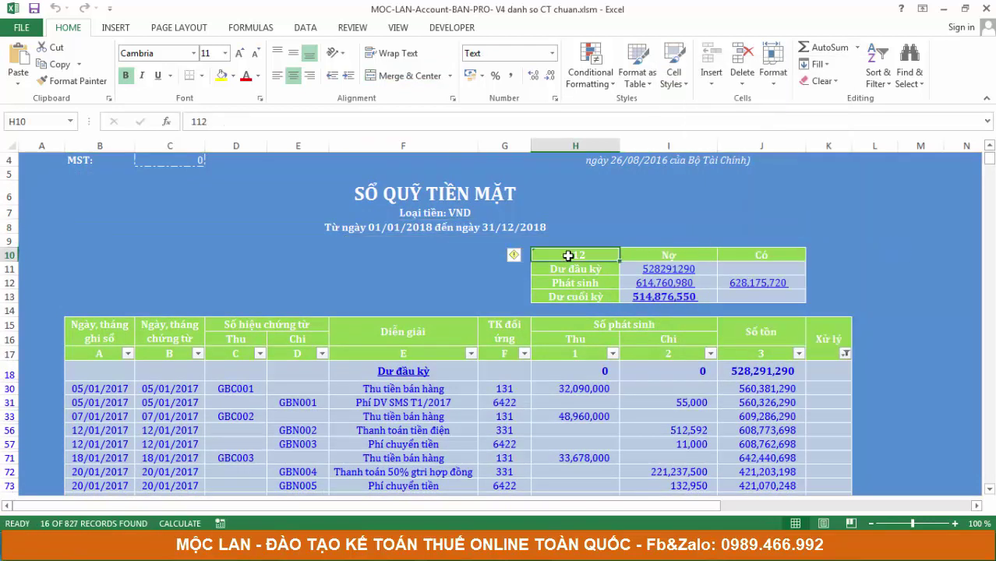
text(11)
click(904, 259)
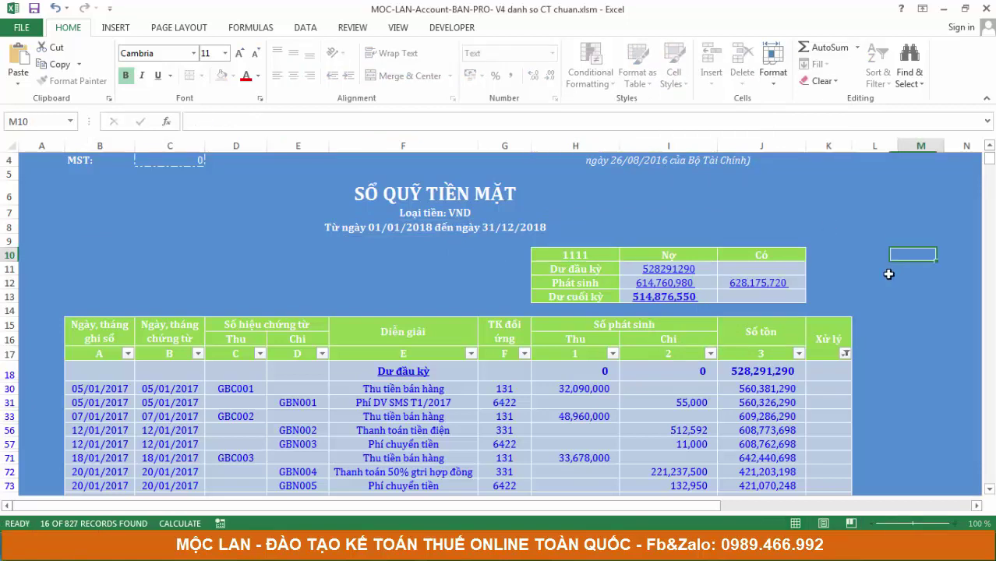
scroll(469, 381, down, 2)
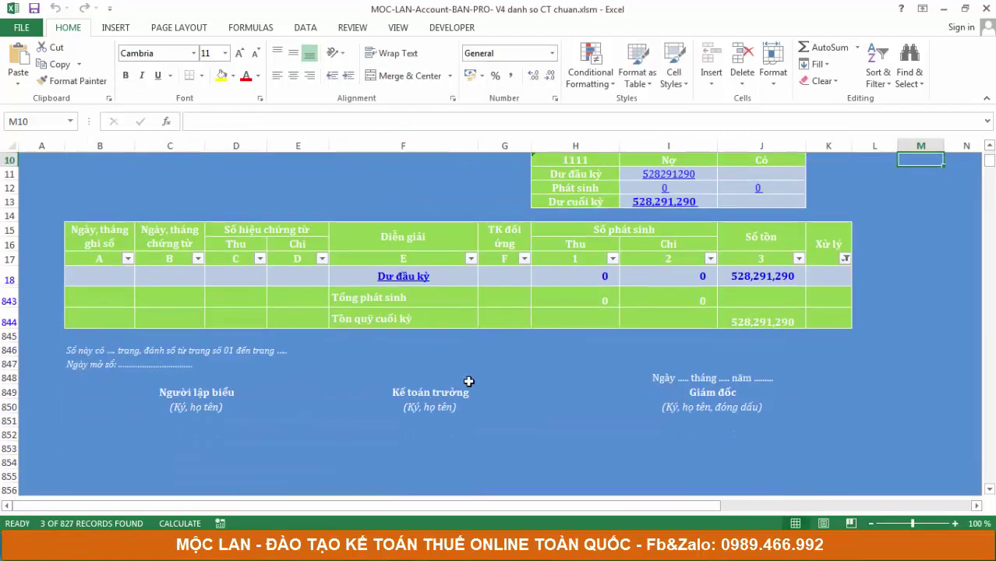
scroll(469, 382, up, 1)
double_click(576, 202)
key(BackSpace)
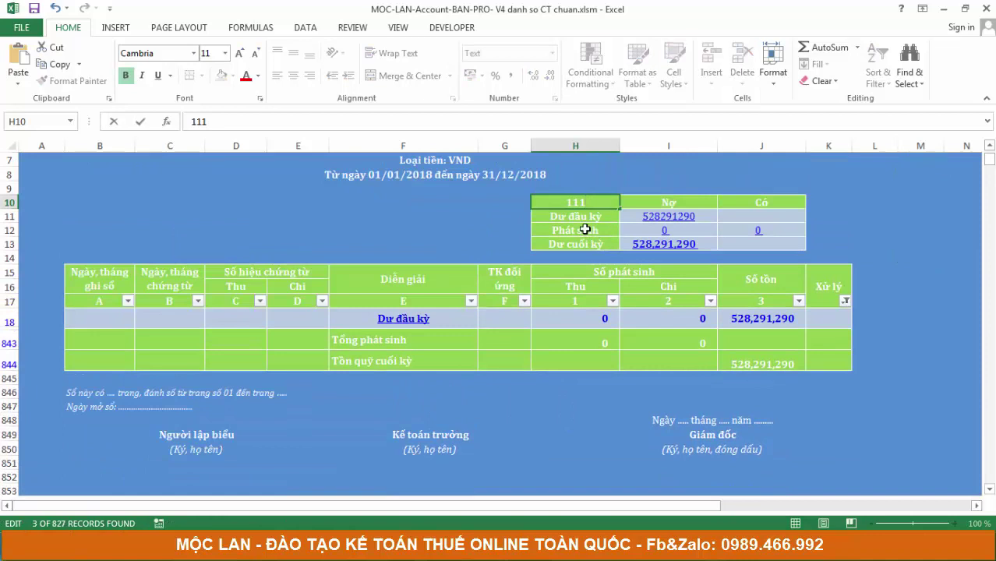
click(589, 231)
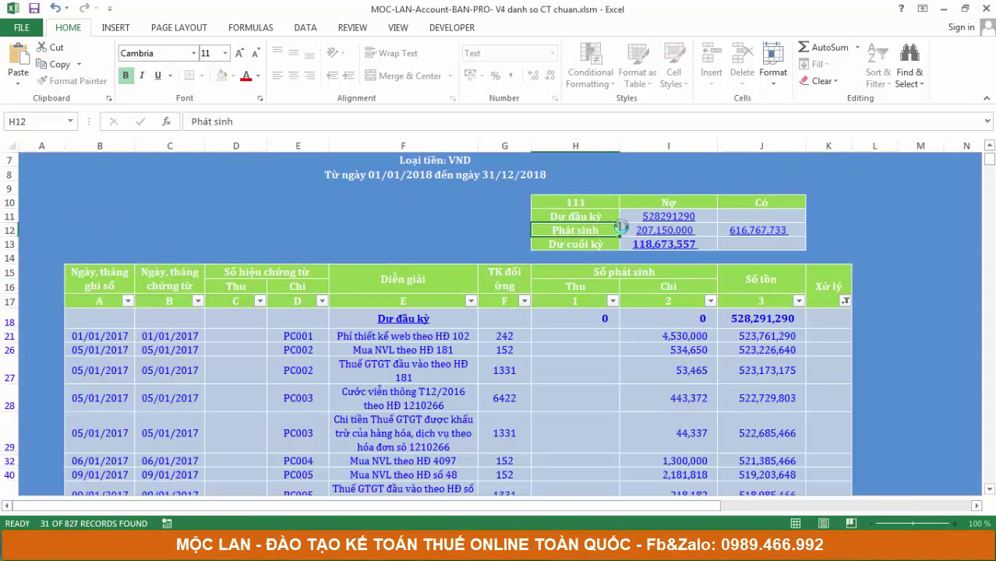
Step: Review the 31 account-111 entries, inspecting the I26 payment formula, then return to the menu
click(606, 207)
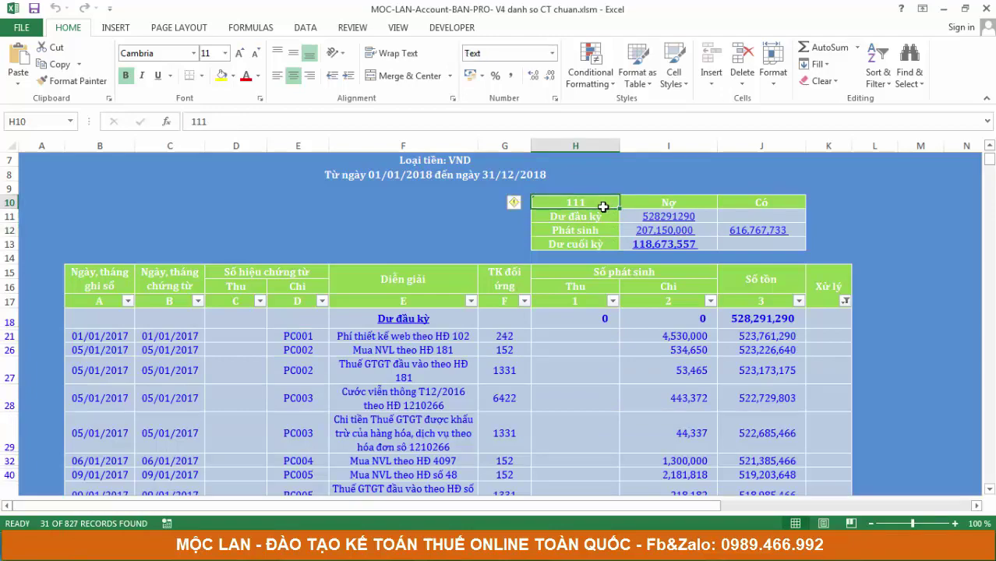
click(471, 331)
scroll(470, 331, down, 2)
scroll(522, 284, down, 2)
scroll(599, 366, down, 2)
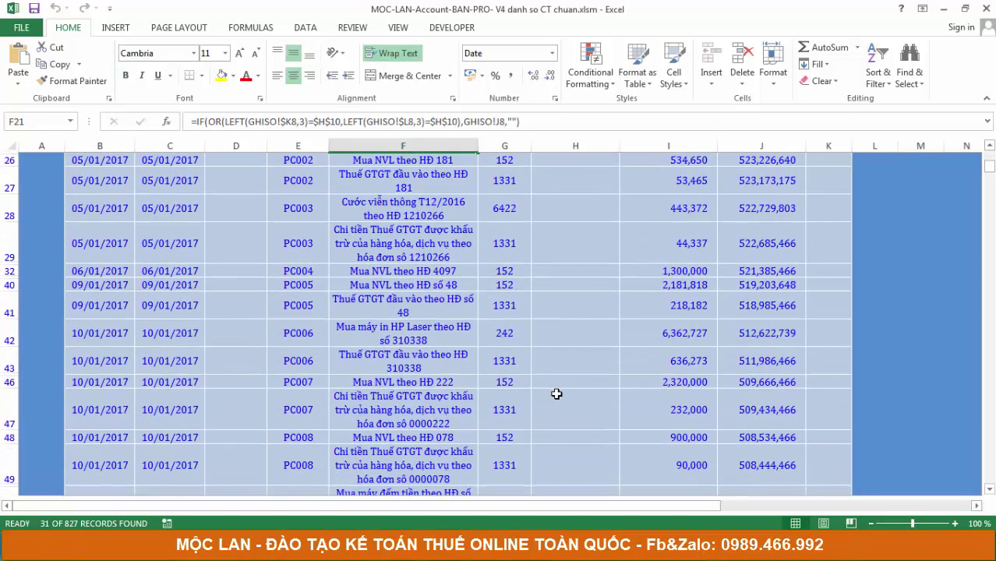
scroll(555, 395, down, 2)
scroll(561, 398, down, 1)
scroll(574, 403, up, 3)
scroll(575, 403, up, 4)
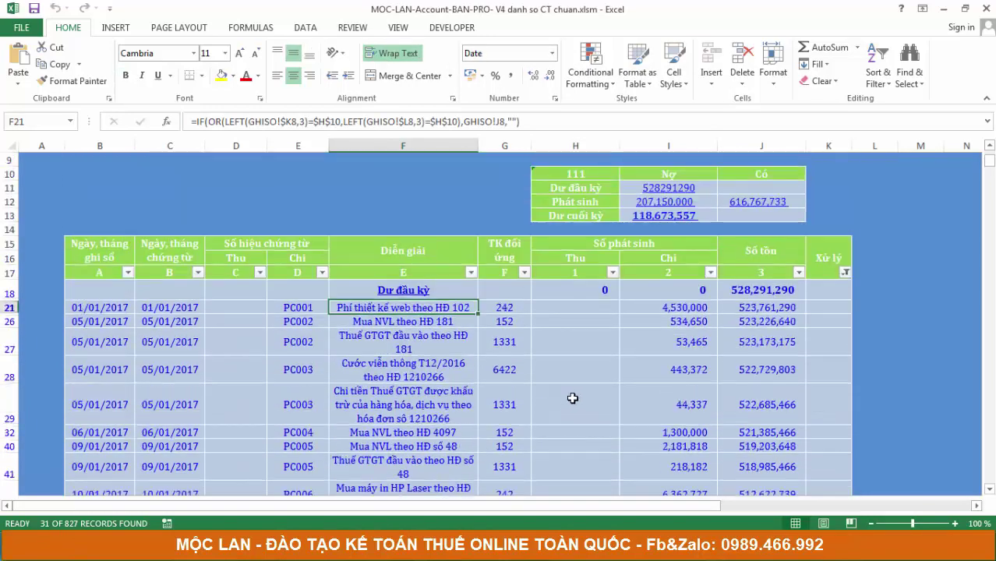
click(231, 325)
click(685, 322)
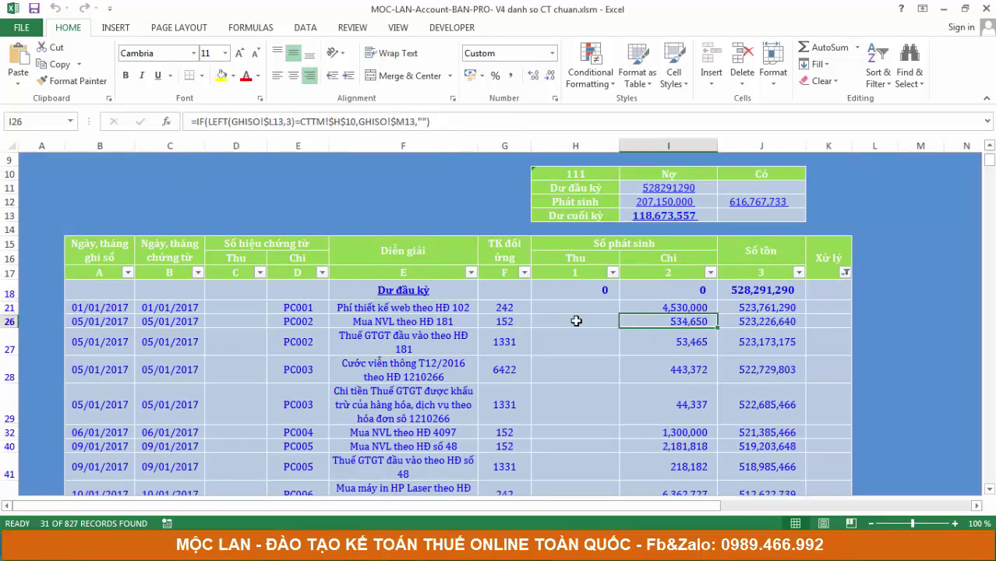
scroll(681, 391, up, 3)
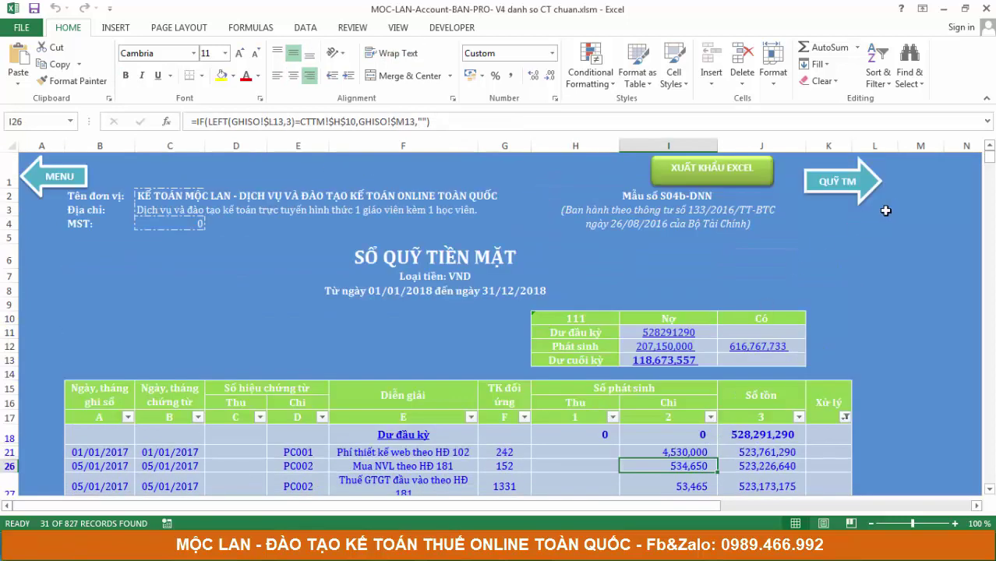
click(860, 186)
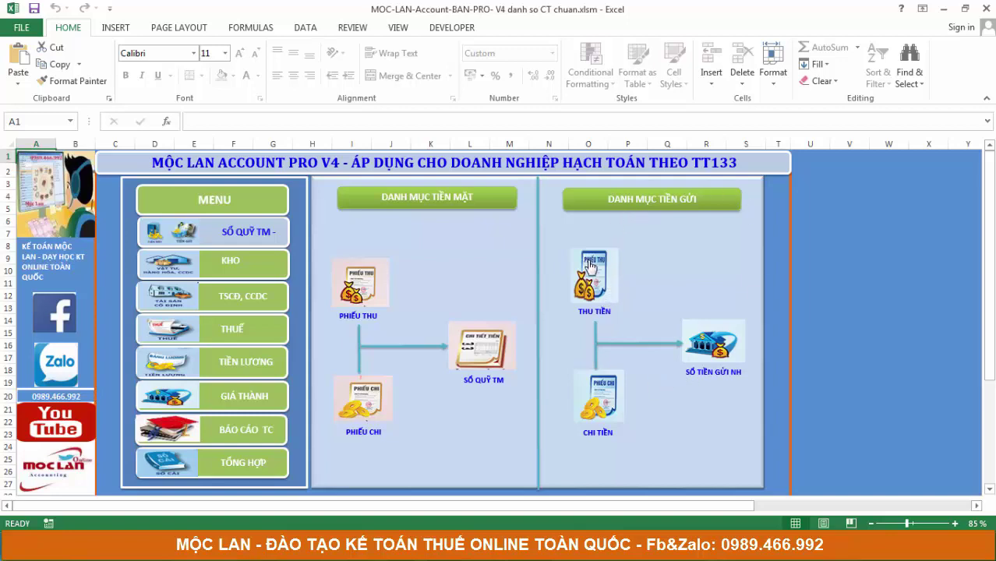
Step: Preview the bank payment voucher, then open the bank deposit ledger for account 11212
click(606, 407)
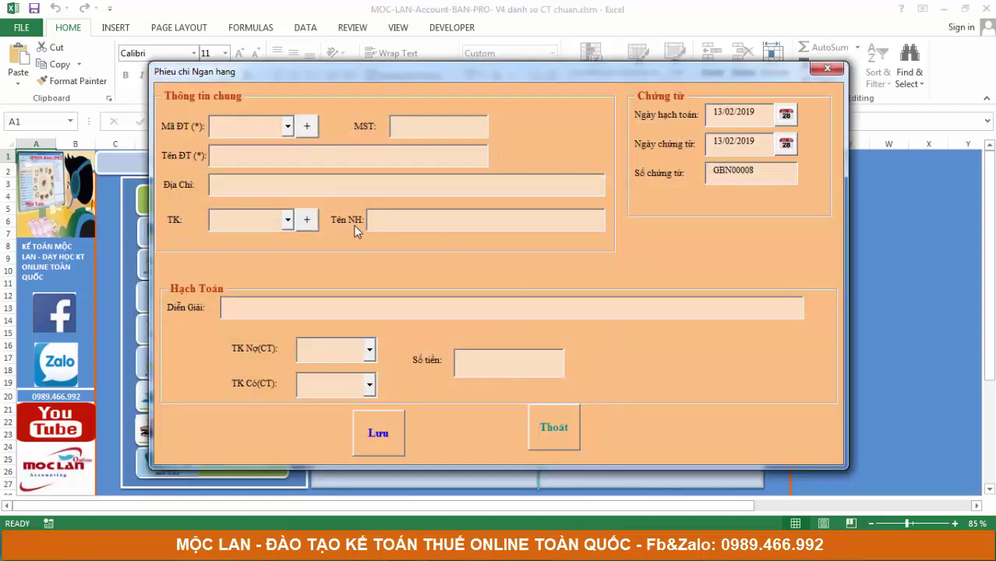
click(568, 434)
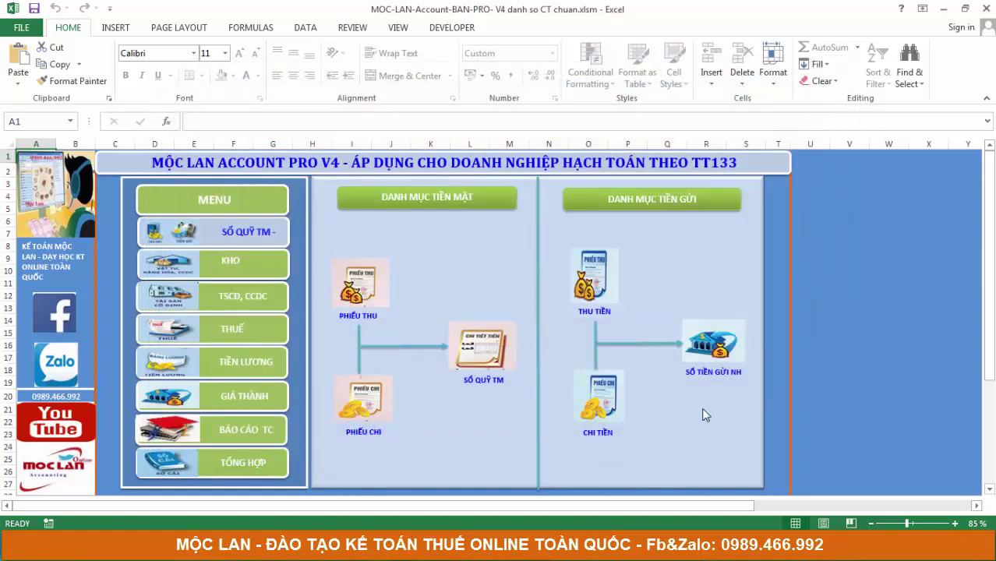
click(717, 343)
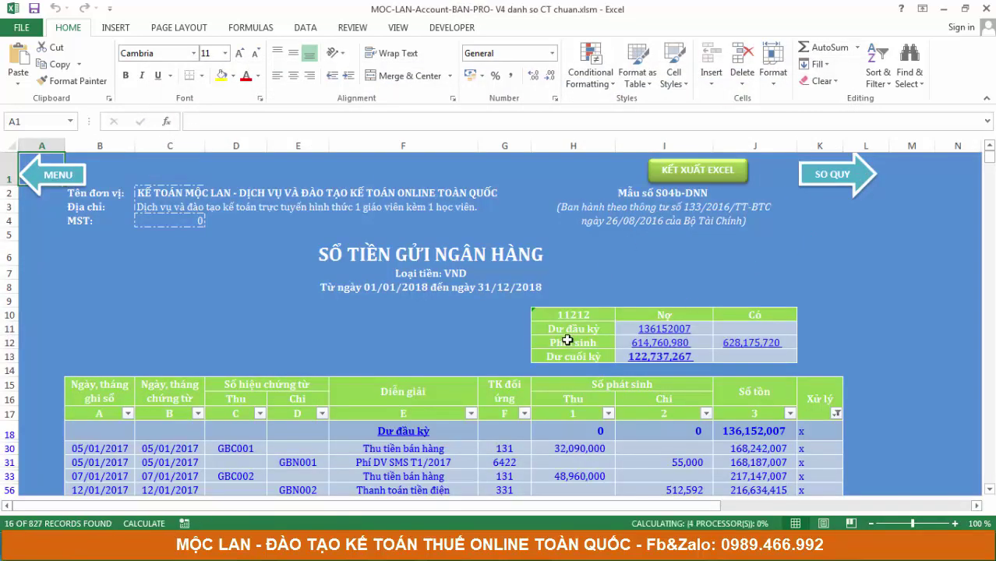
click(574, 316)
double_click(574, 316)
drag(602, 315, 594, 315)
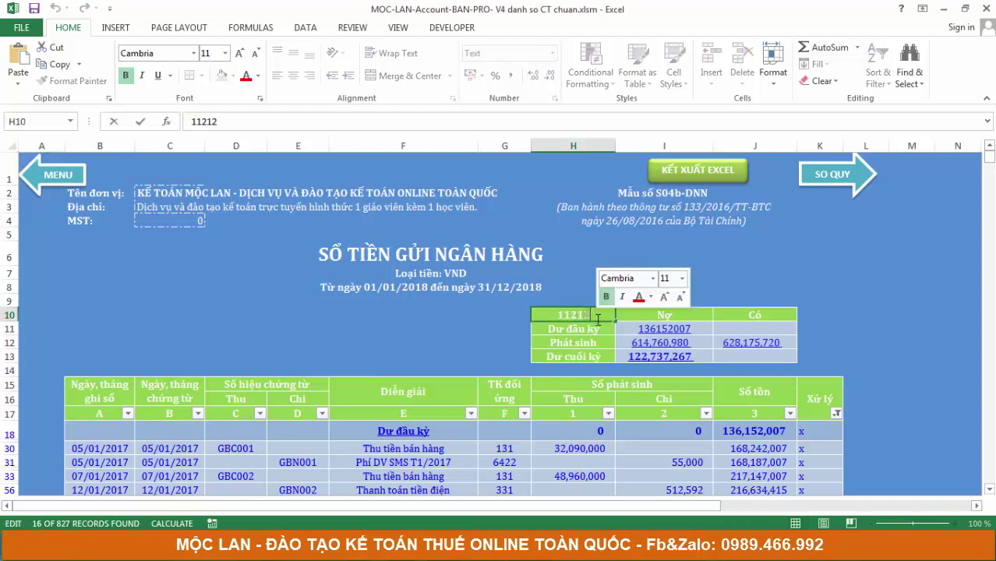
text(1)
click(685, 275)
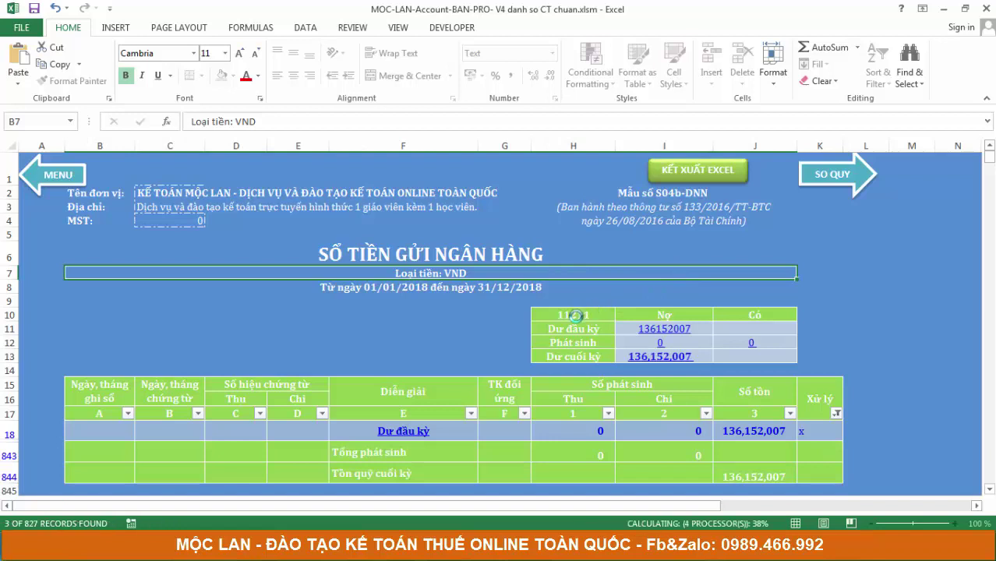
double_click(580, 315)
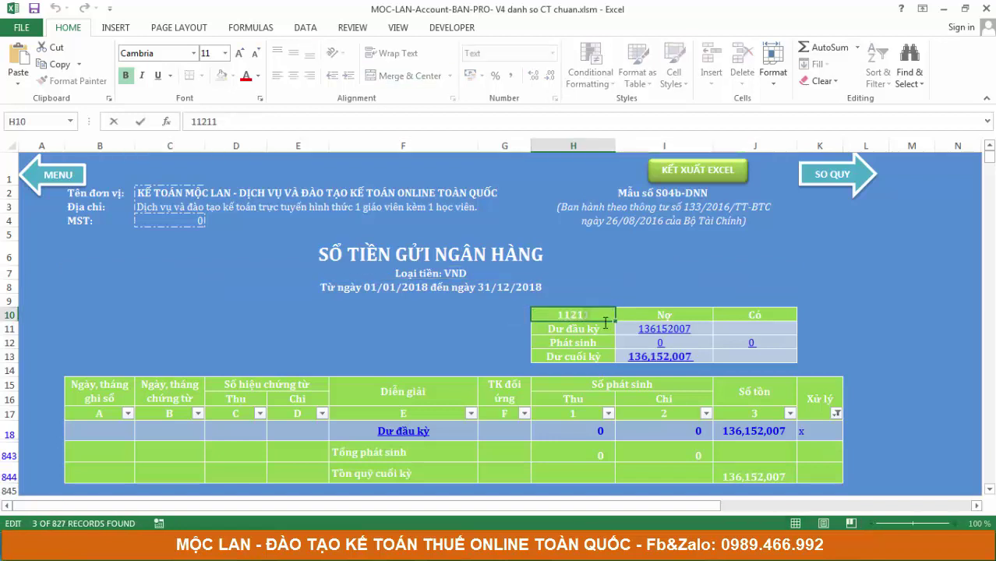
drag(604, 319, 584, 315)
text(2)
click(627, 275)
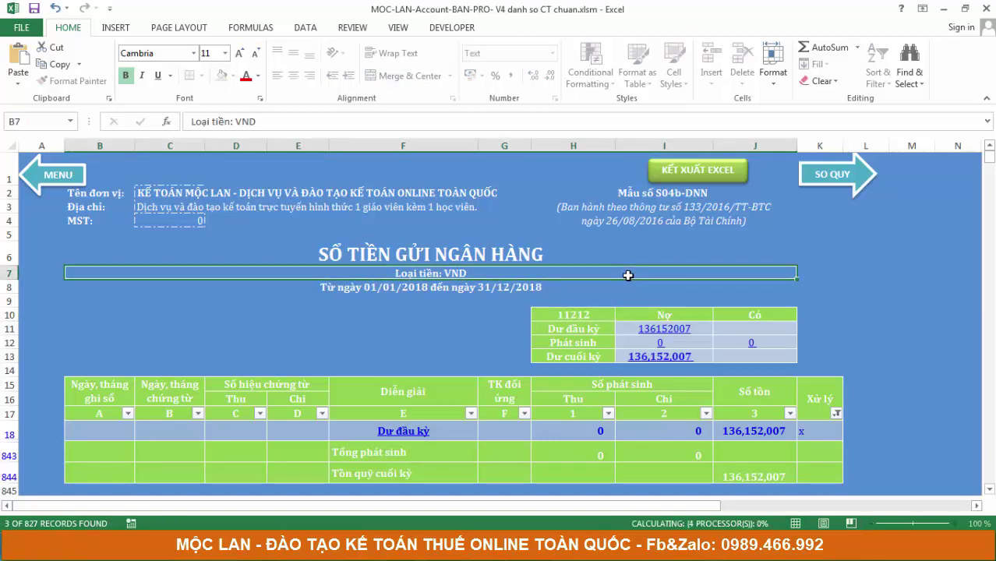
scroll(627, 320, down, 3)
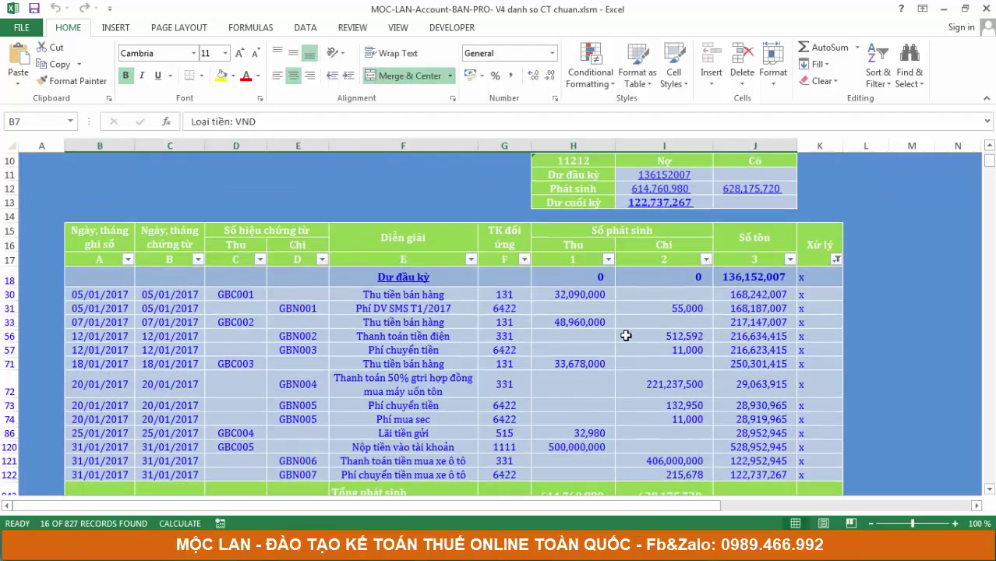
scroll(626, 333, down, 1)
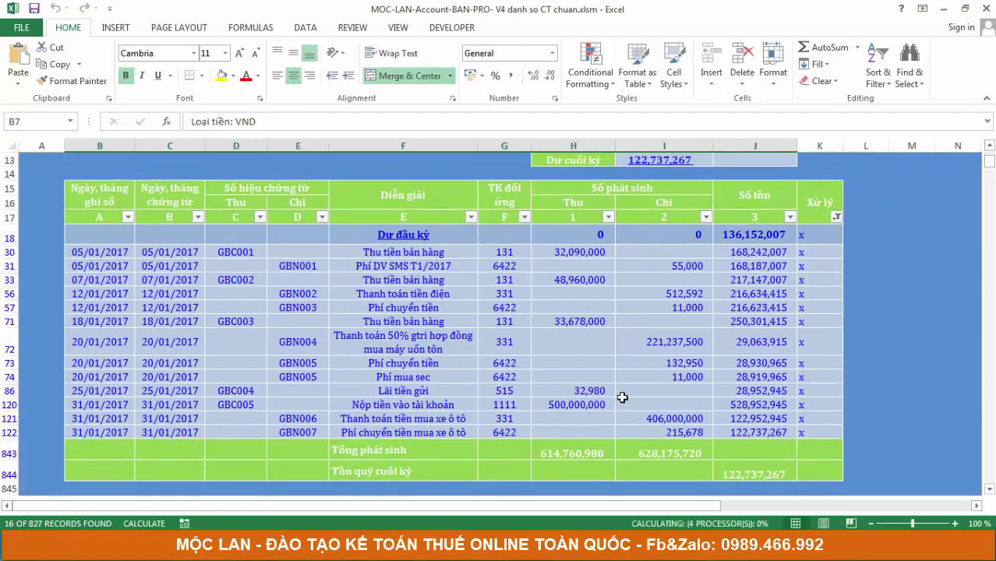
scroll(619, 390, up, 4)
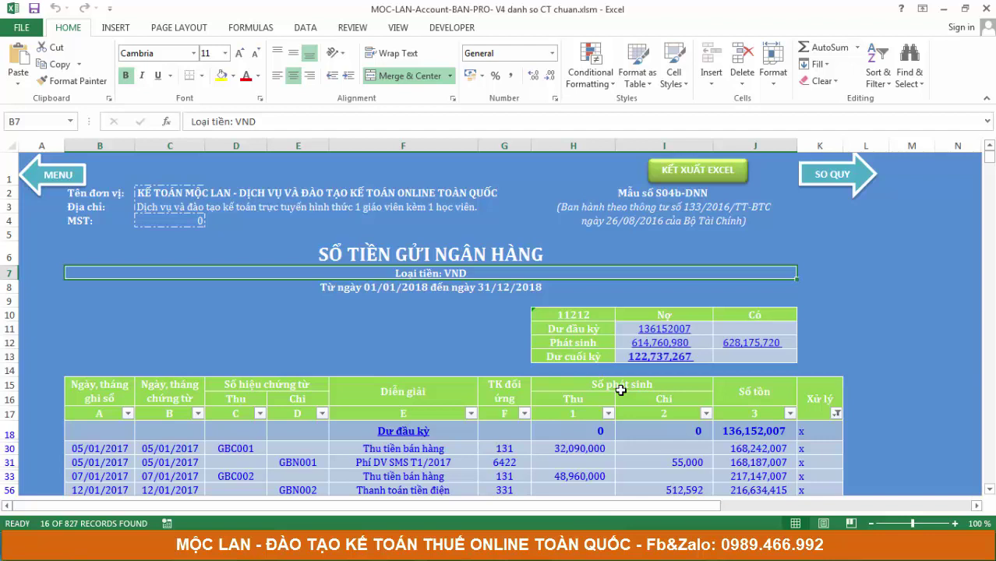
Step: Show the KHO workflow, preview the Mua Hàng and Bán Hàng forms, and open slip PN00017
click(818, 187)
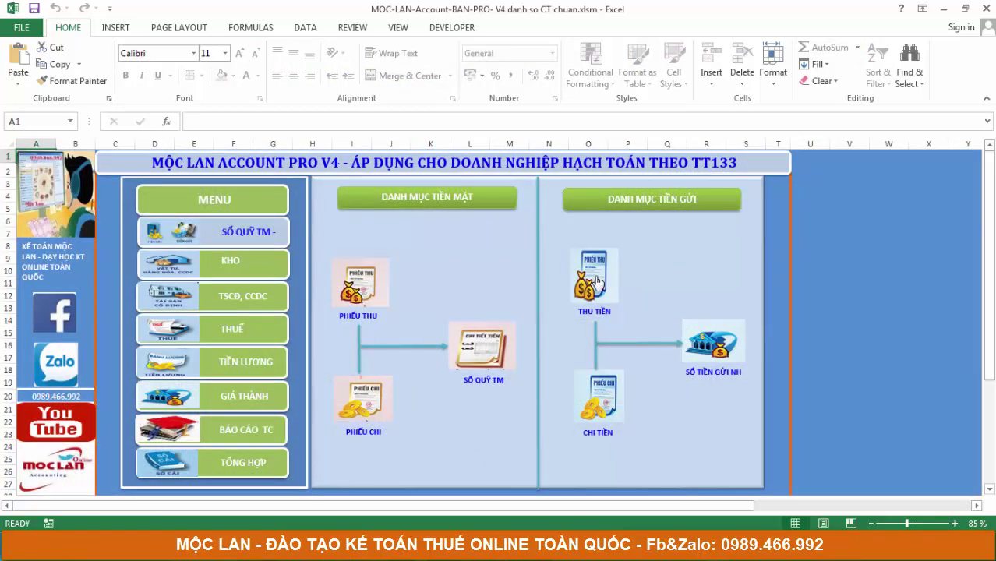
click(249, 259)
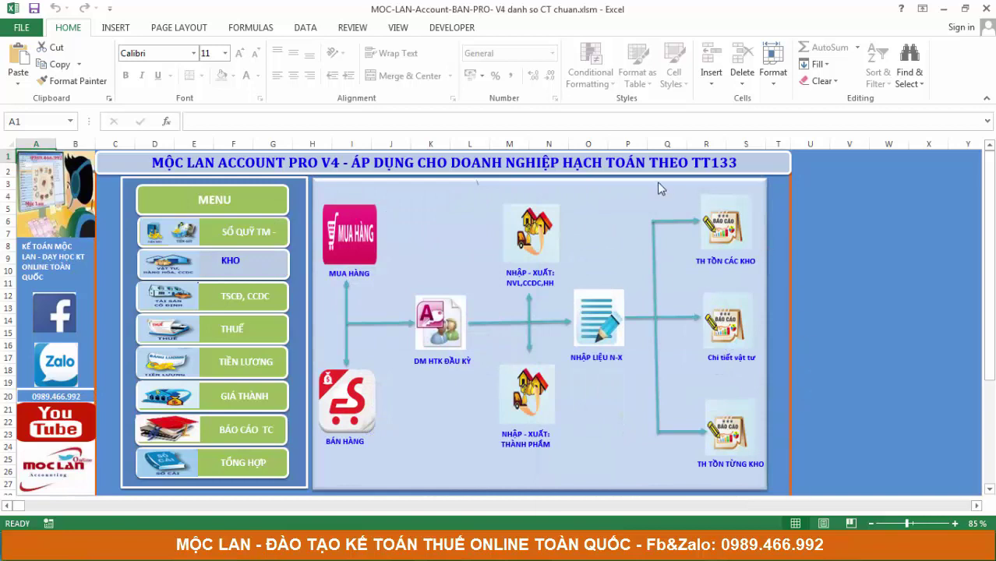
click(357, 232)
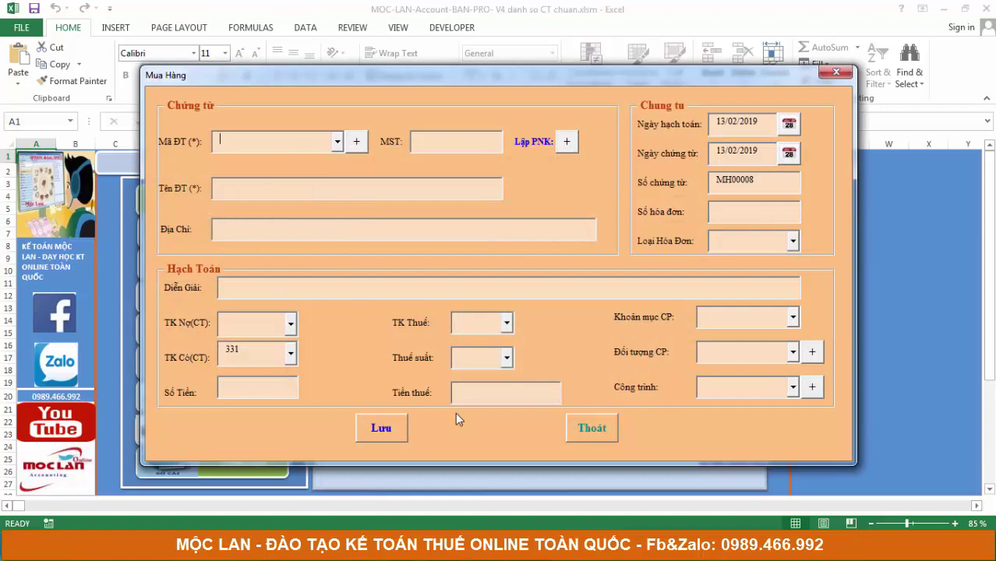
click(602, 431)
click(369, 417)
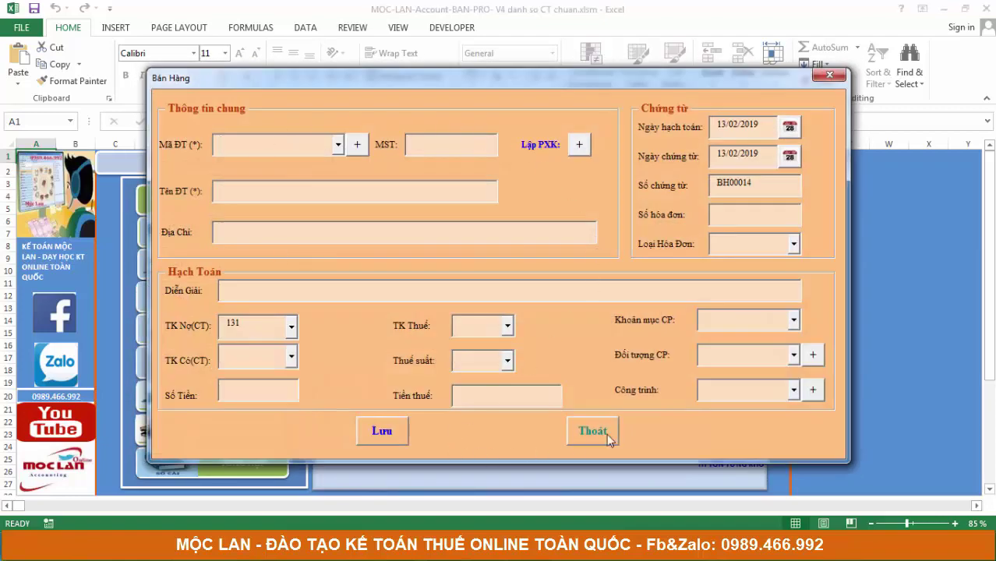
click(606, 433)
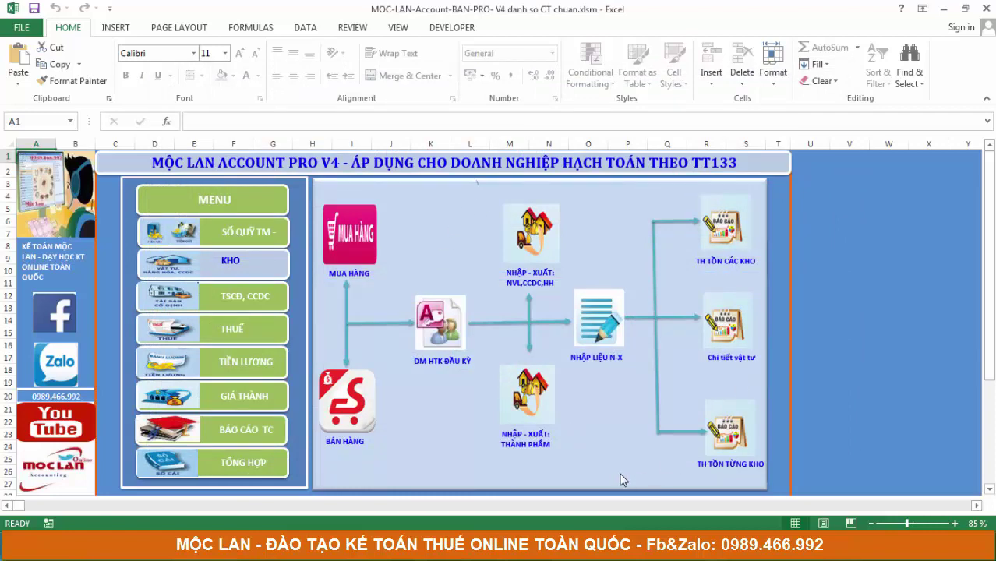
click(526, 230)
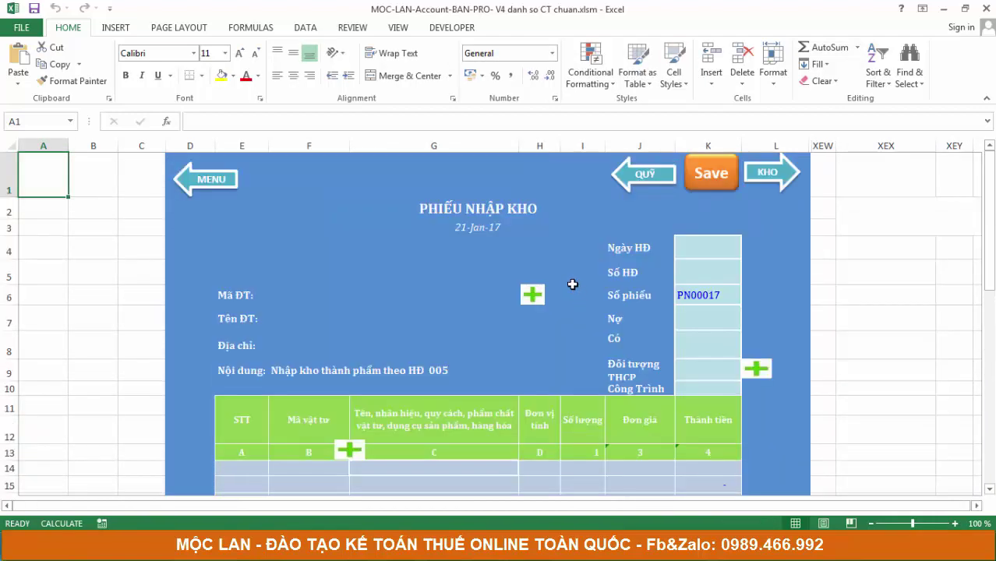
Step: Set the receipt partner to Viettinbank and pick a material code for the first item row
click(321, 293)
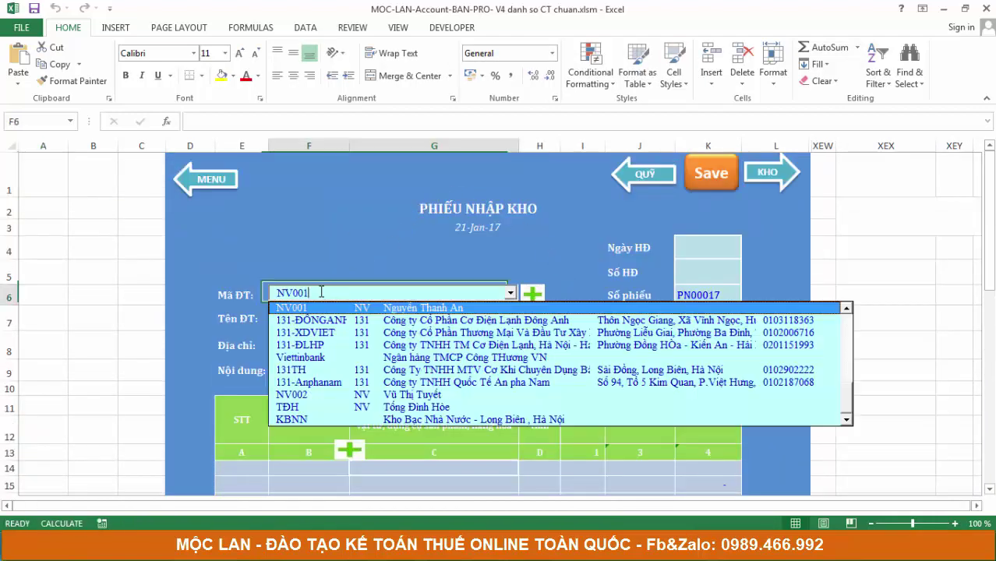
click(438, 358)
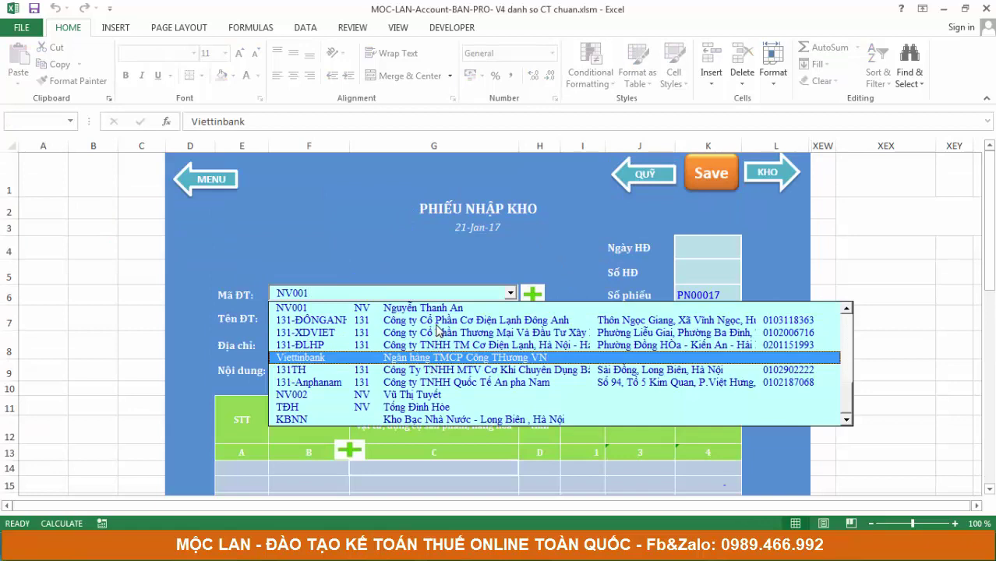
scroll(446, 296, down, 1)
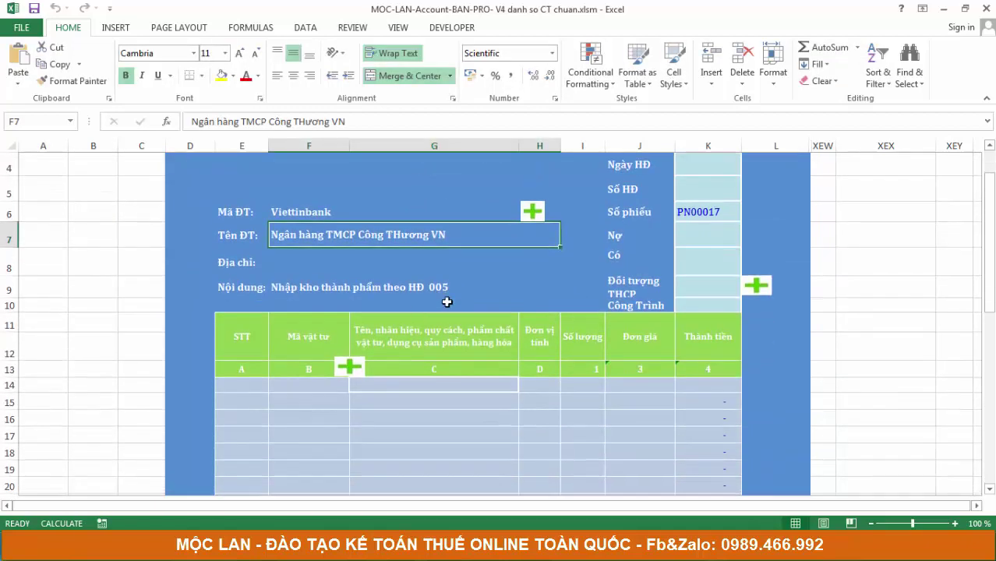
click(313, 389)
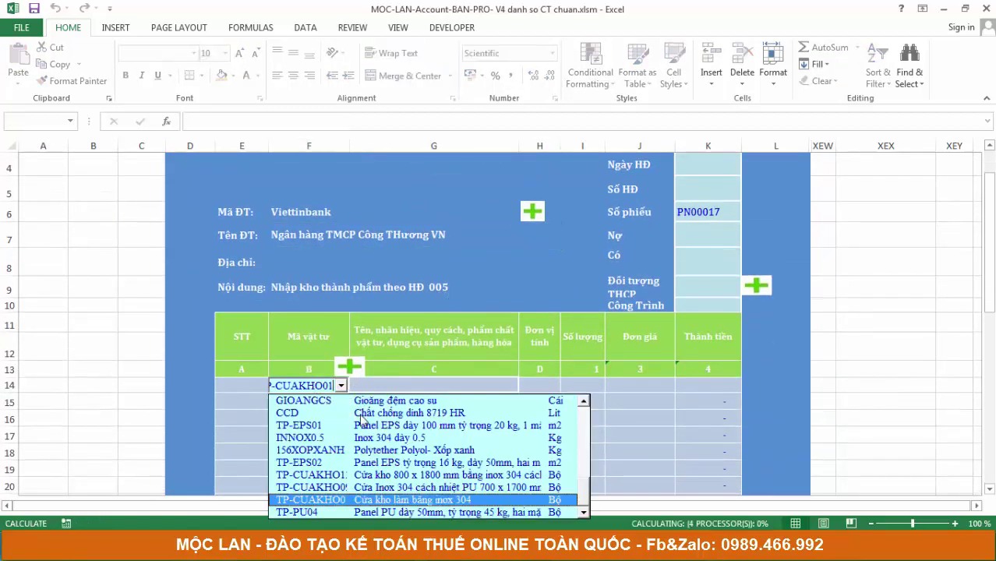
scroll(361, 421, down, 3)
click(328, 226)
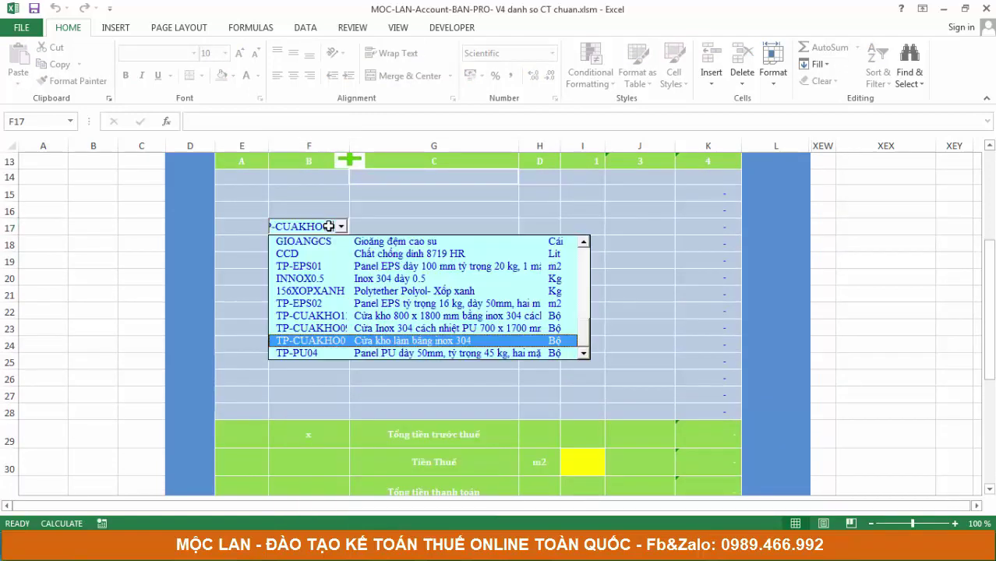
scroll(324, 246, up, 3)
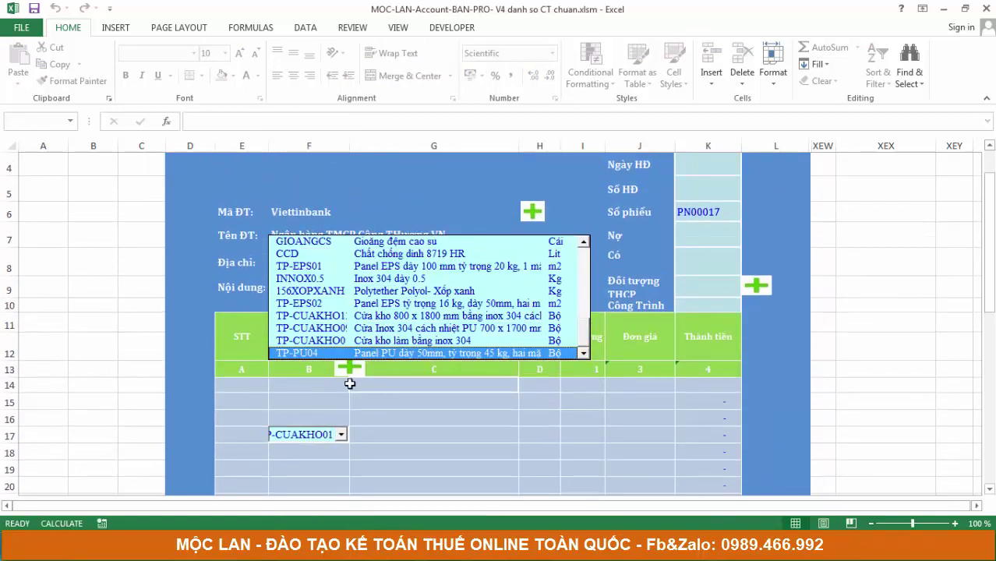
Step: Open the Mã Vật Tư new material form and close it unchanged
click(350, 366)
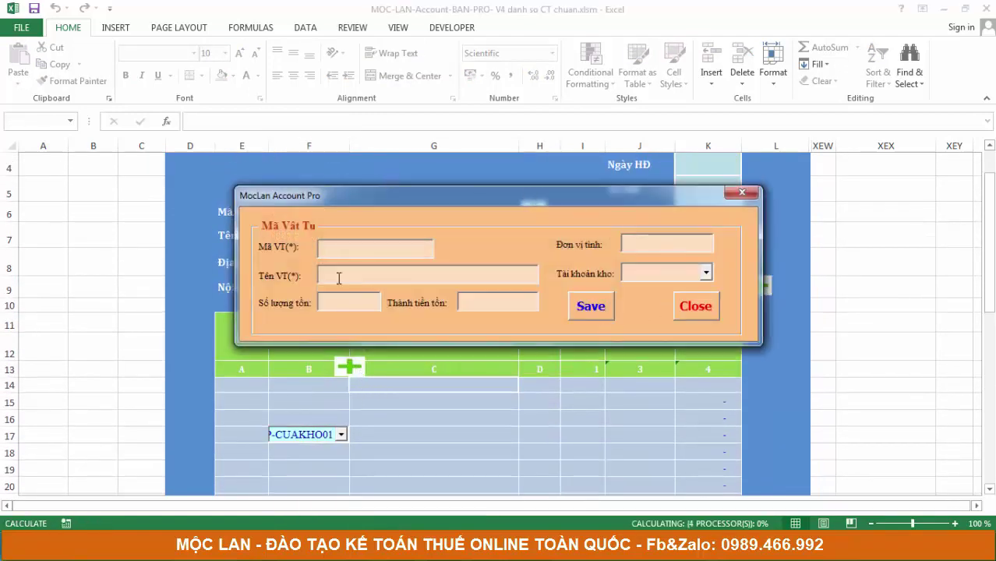
click(701, 311)
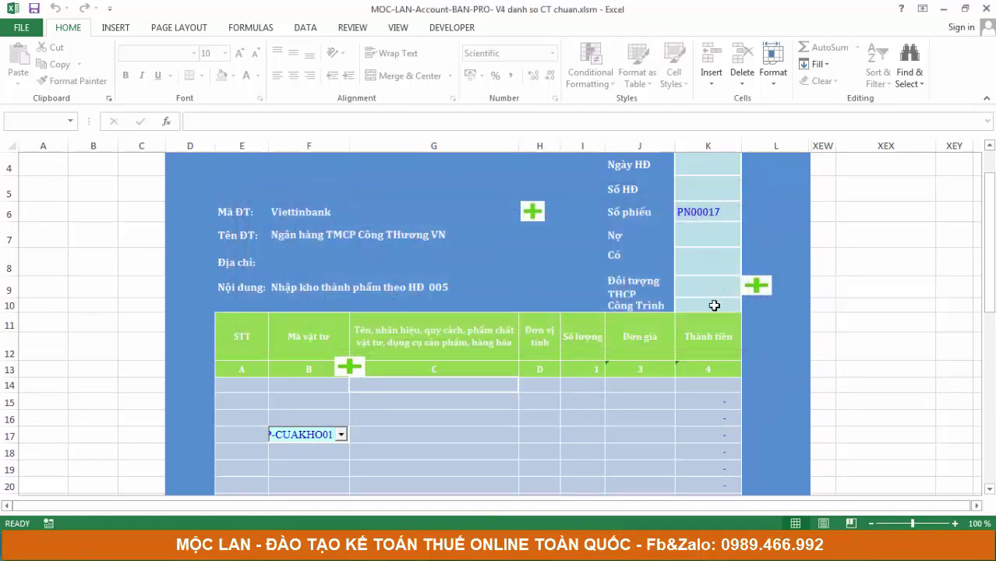
scroll(662, 362, down, 7)
scroll(662, 362, up, 8)
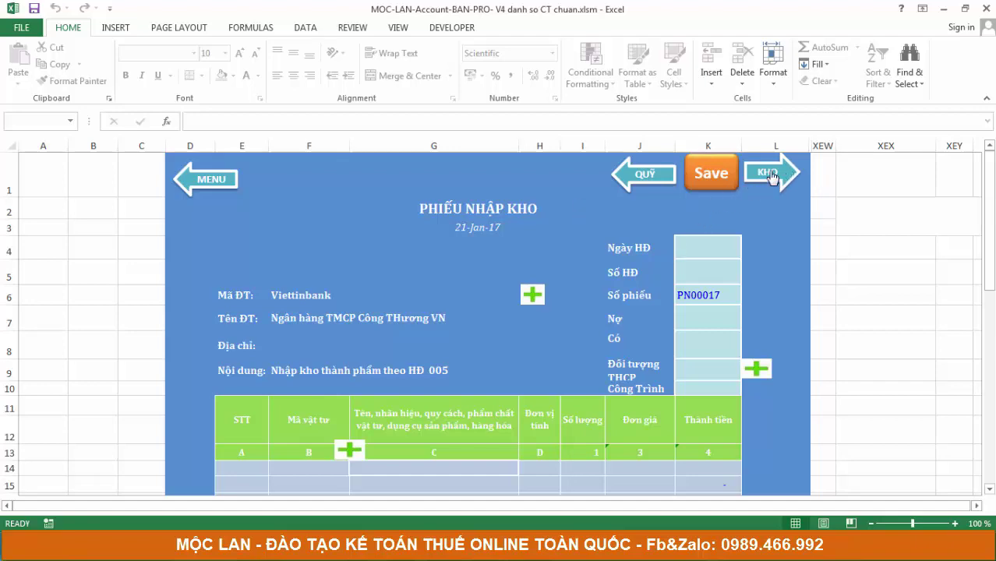
Step: View the NHẬP XUẤT KHO stock ledger, then return to the menu's KHO workflow diagram
click(772, 238)
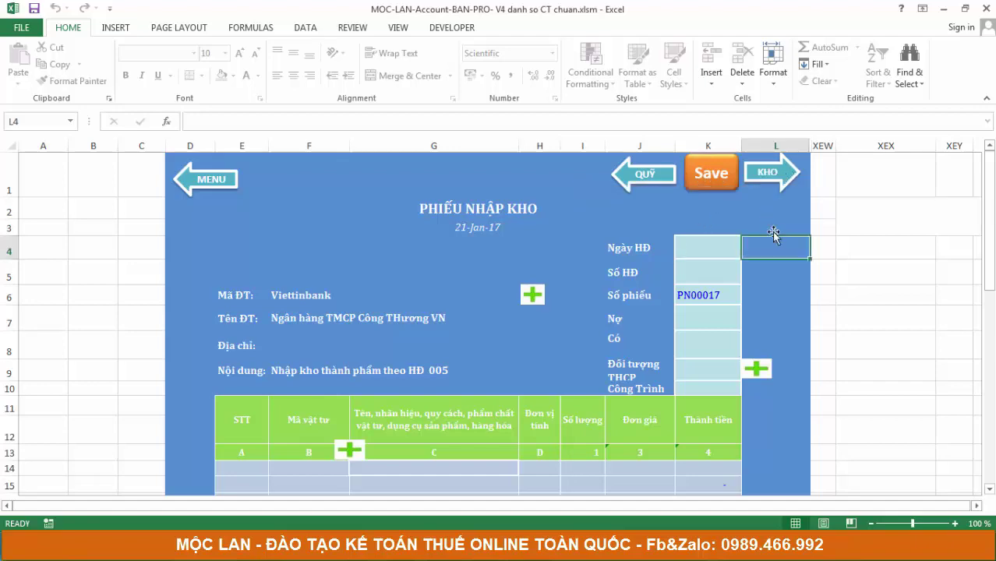
click(756, 179)
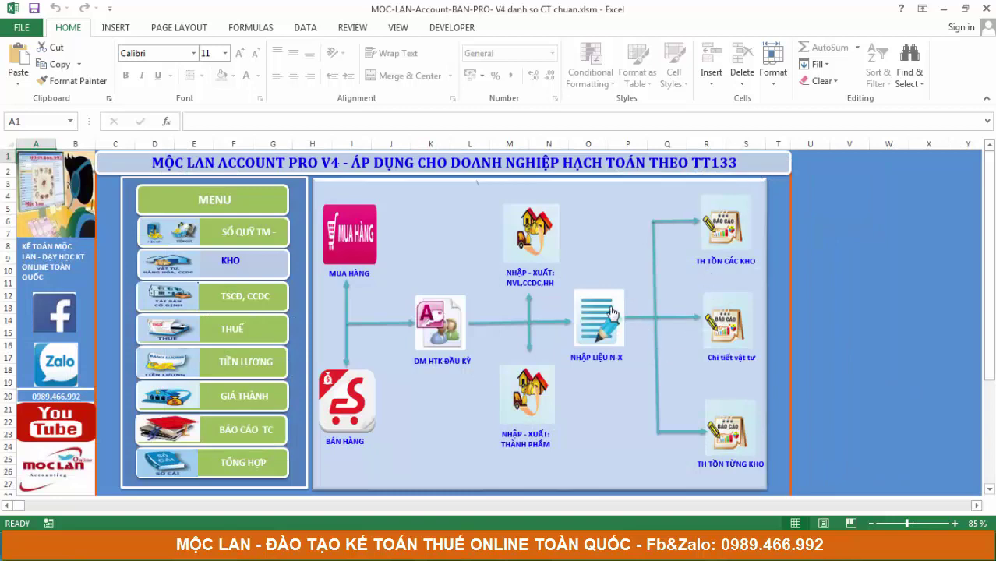
click(611, 312)
scroll(312, 364, down, 3)
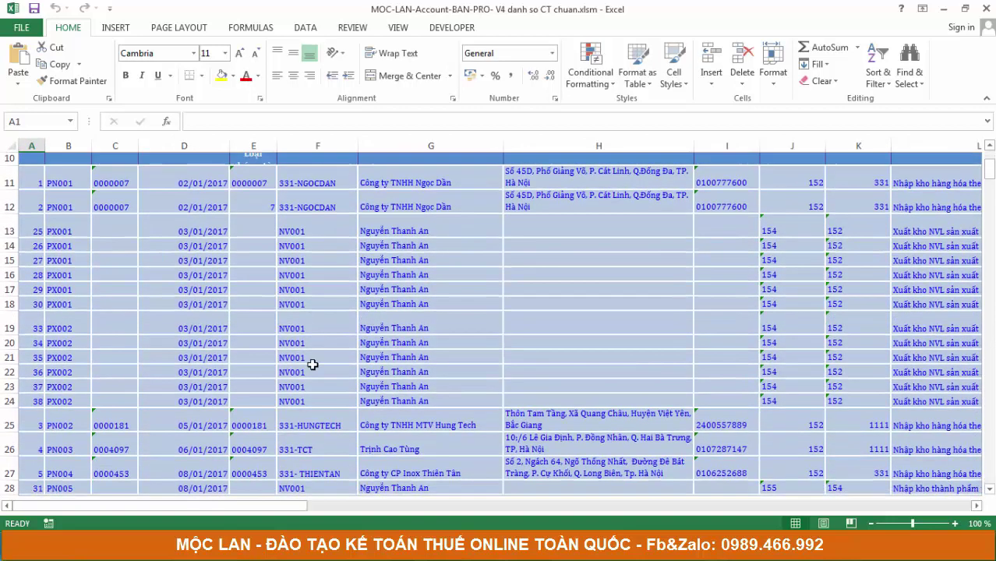
scroll(311, 365, up, 3)
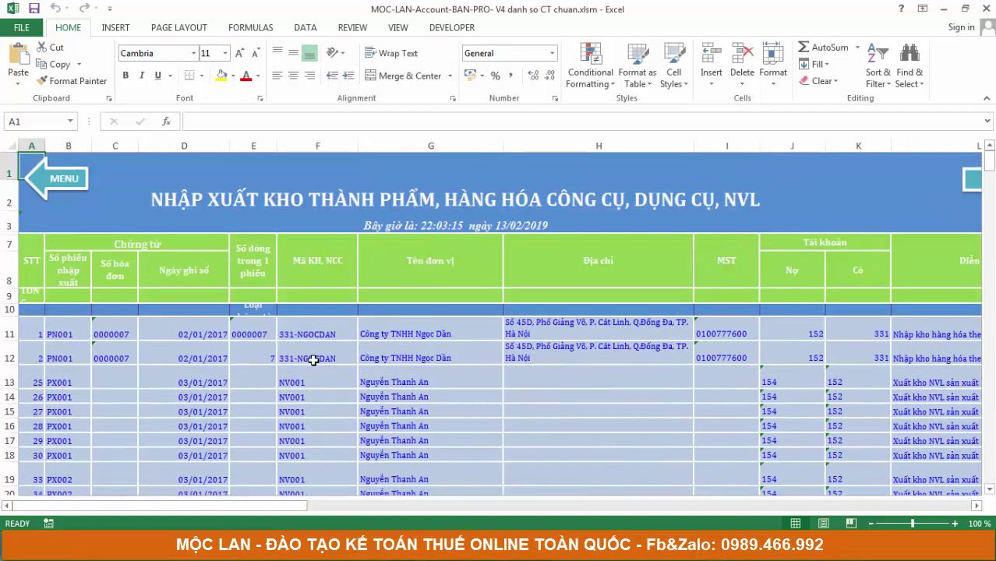
click(51, 192)
click(234, 267)
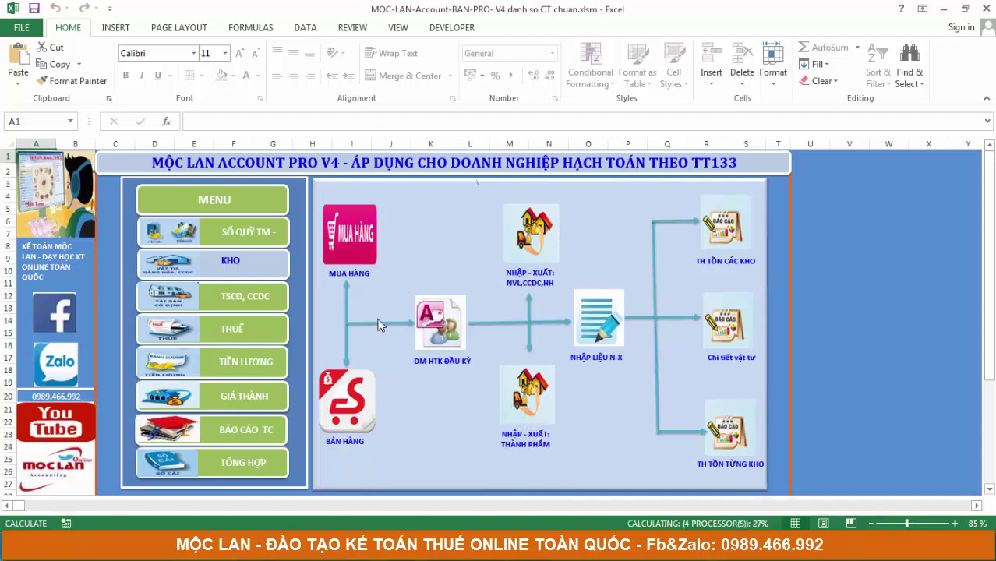
Step: Show the TSCĐ, CCDC section, preview the asset-increase form, and open the February 2017 allocation sheet
click(240, 309)
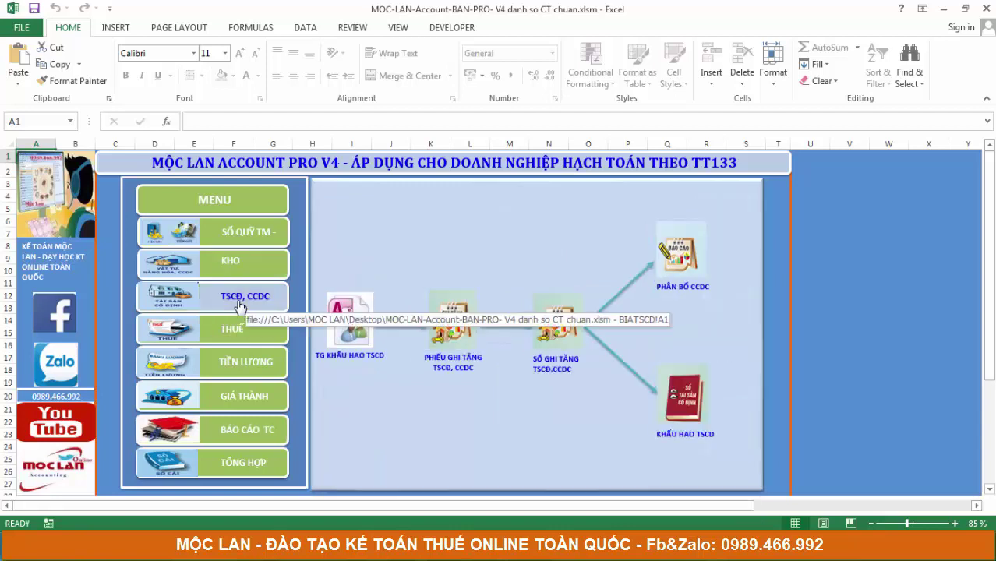
click(455, 329)
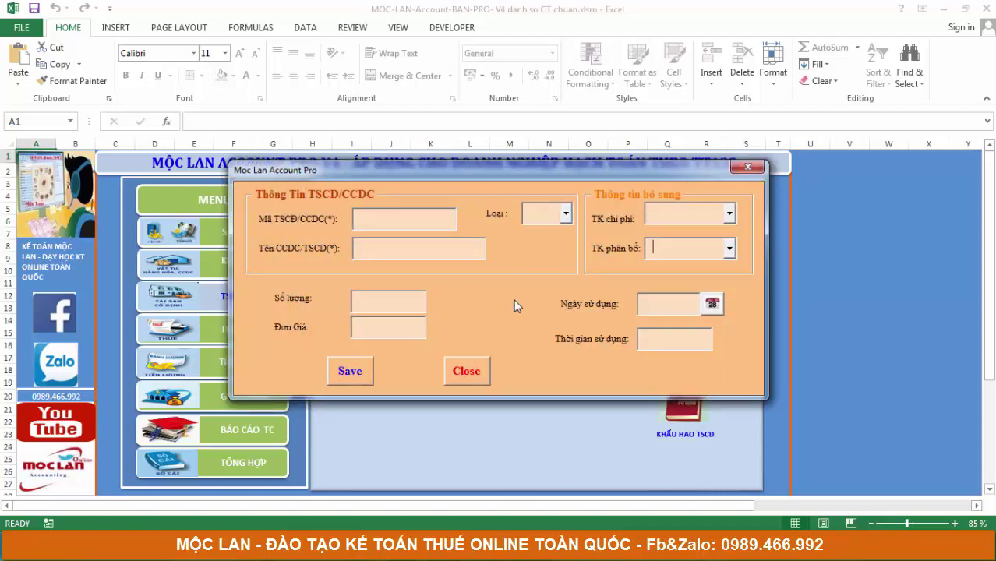
click(466, 372)
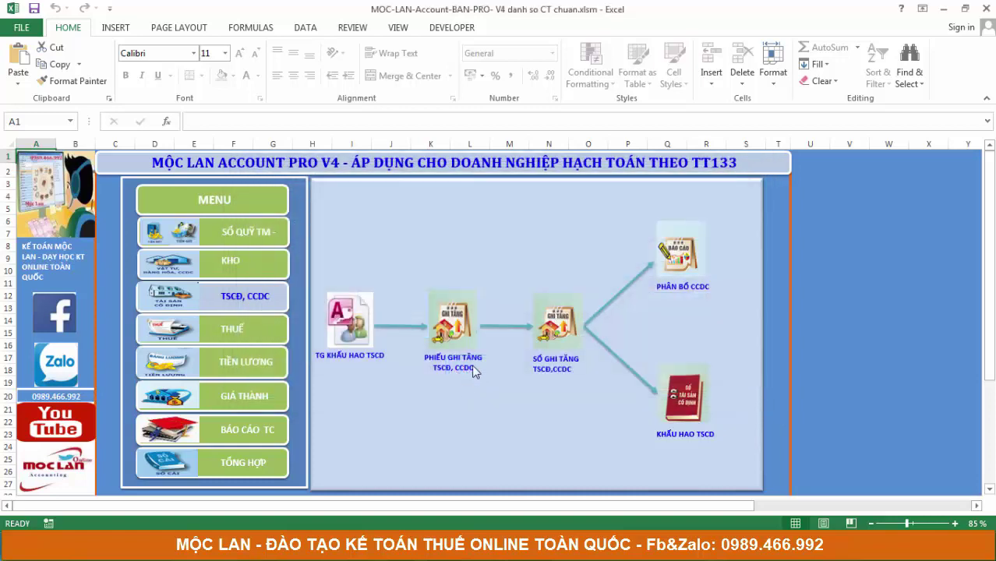
click(693, 253)
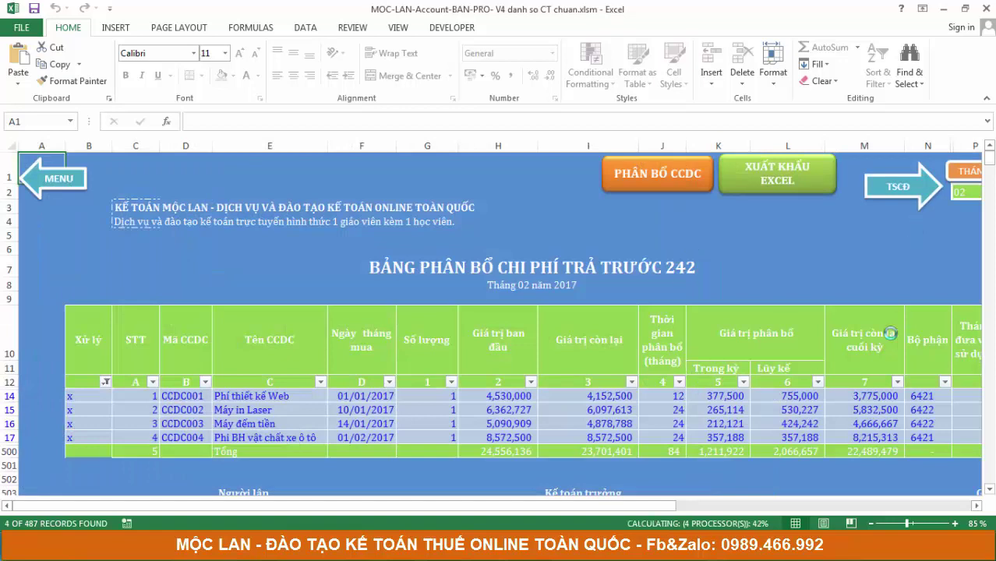
Step: Set the 242 allocation month in cell P2 to 01
drag(647, 507, 793, 511)
click(795, 195)
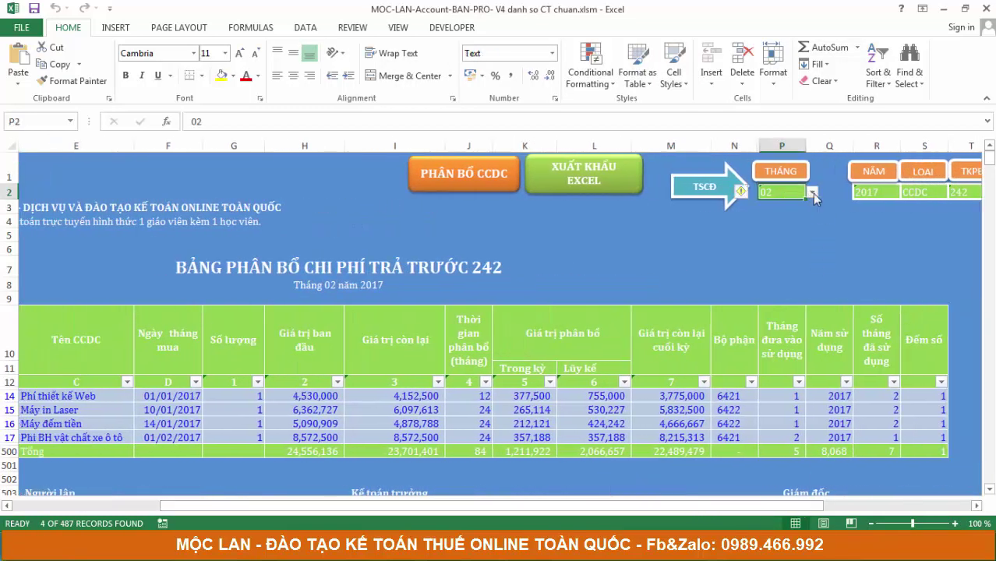
click(811, 191)
scroll(808, 204, up, 1)
click(770, 204)
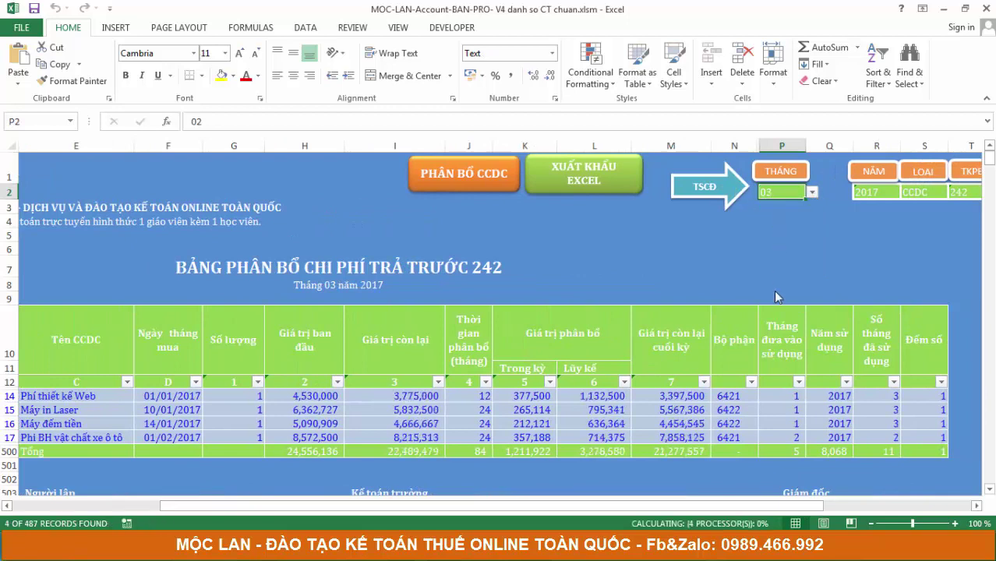
mouse_move(311, 505)
mouse_down()
mouse_move(274, 505)
mouse_move(494, 529)
mouse_up()
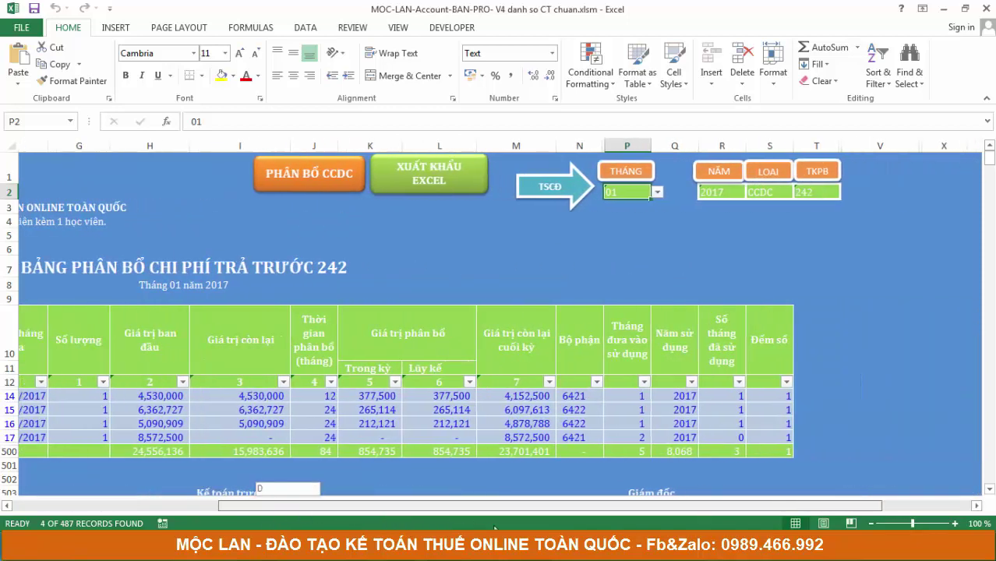
drag(492, 528, 312, 516)
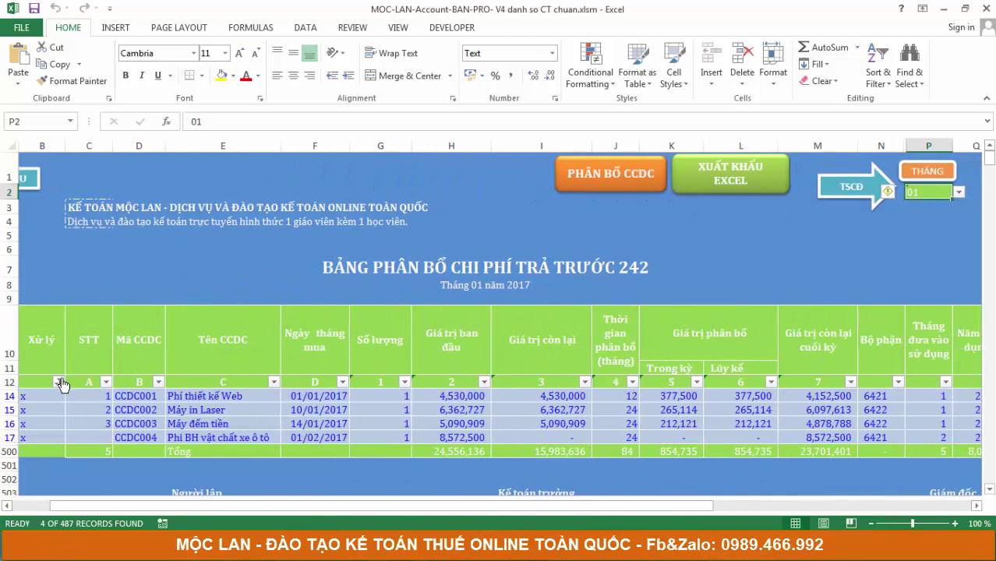
Step: Switch the allocation month to 03, check the Xử lý filter unchanged, then set month 08
click(958, 194)
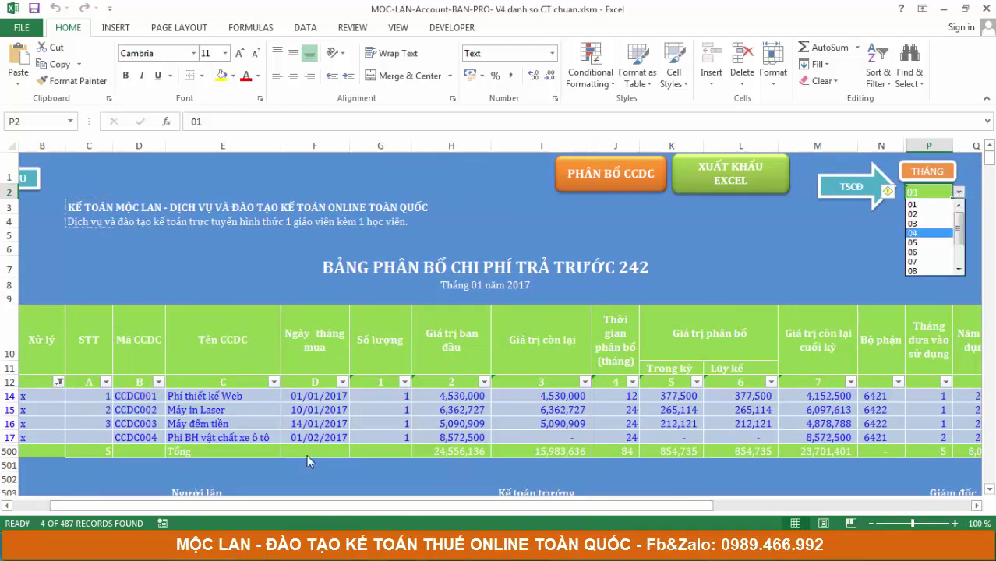
click(911, 224)
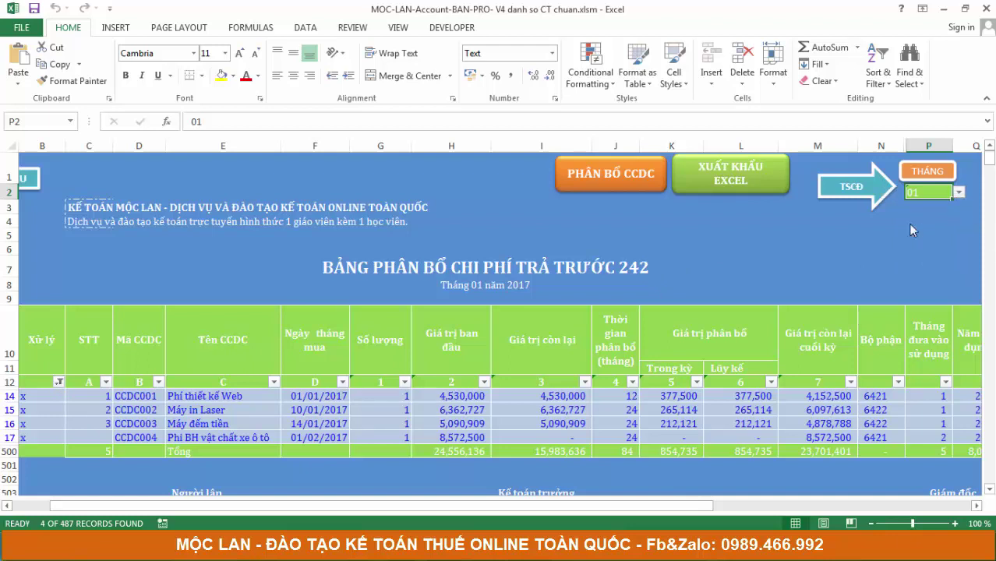
click(59, 381)
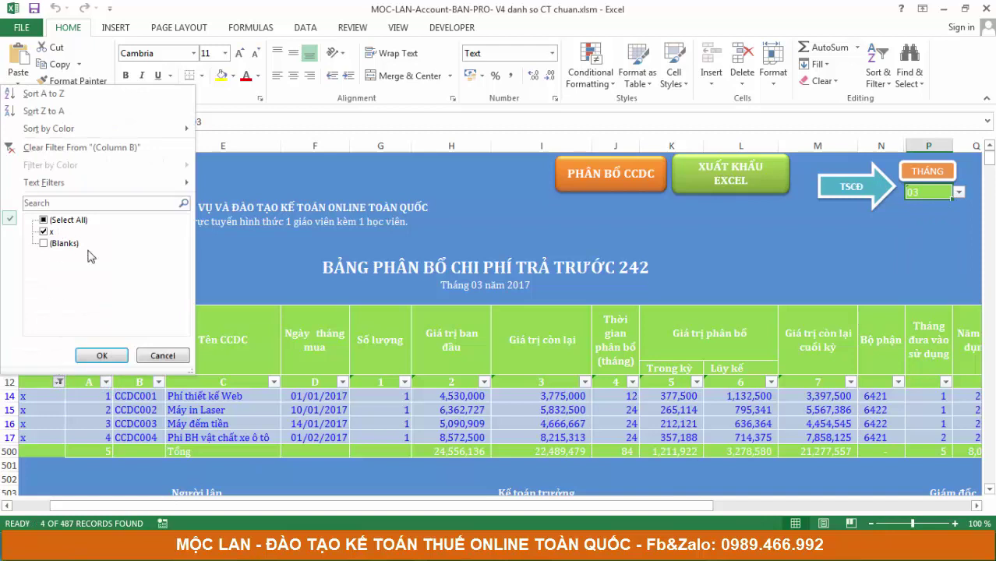
click(243, 246)
click(959, 192)
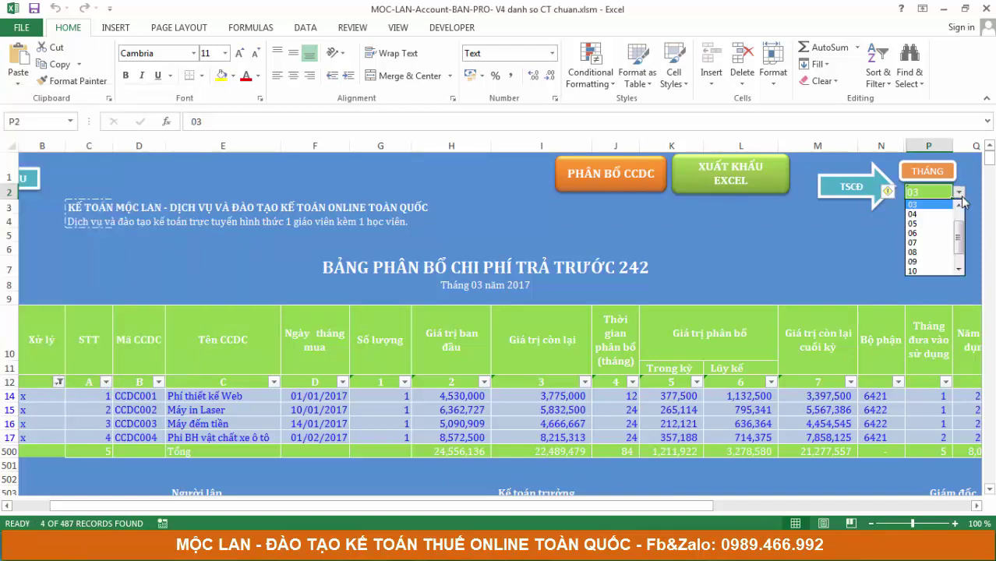
click(920, 256)
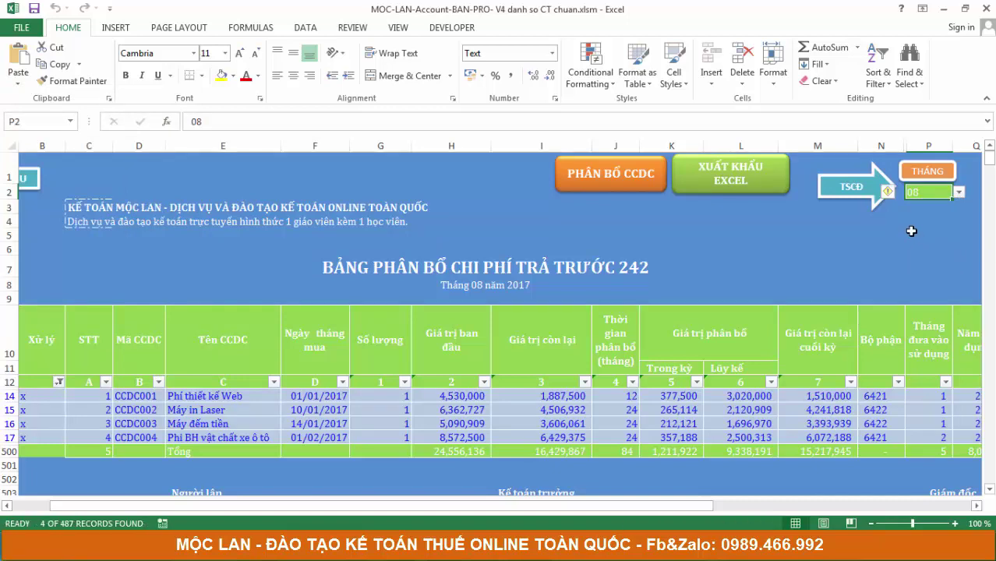
click(912, 195)
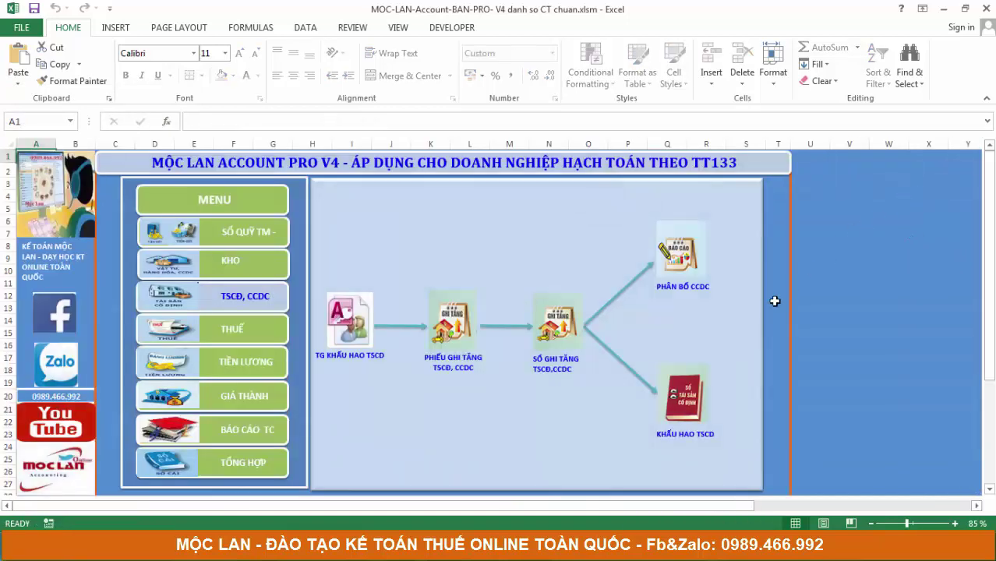
click(691, 405)
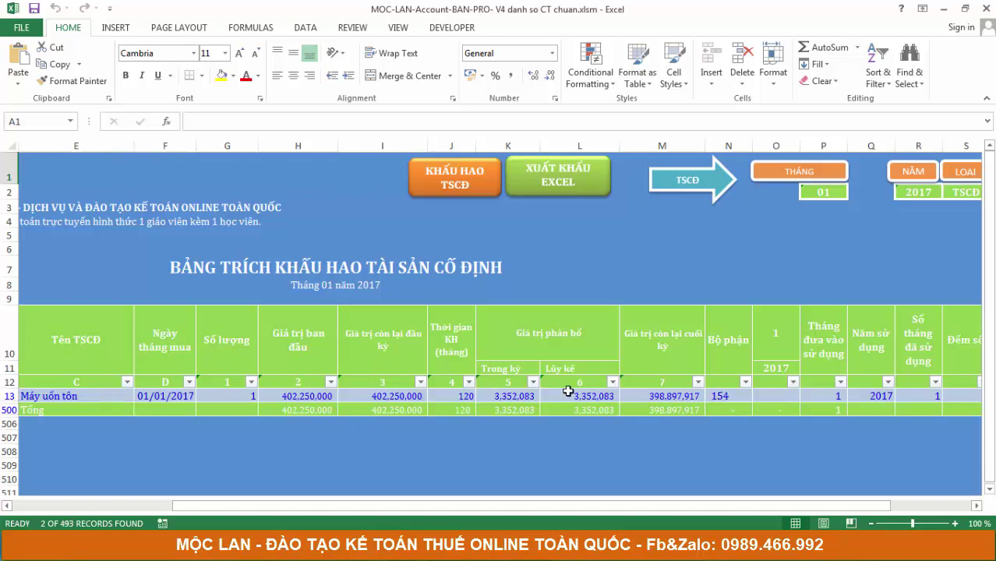
click(825, 190)
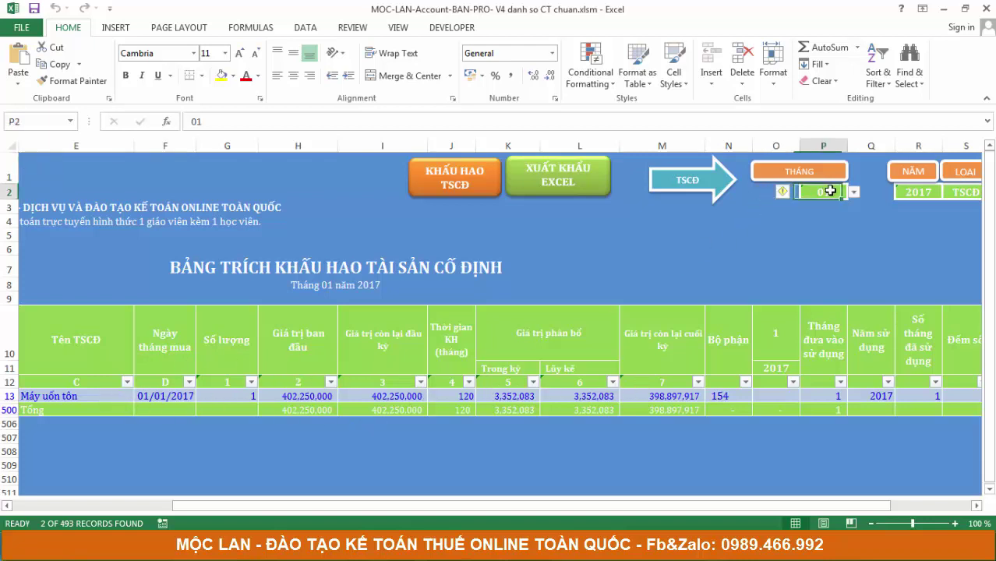
click(854, 194)
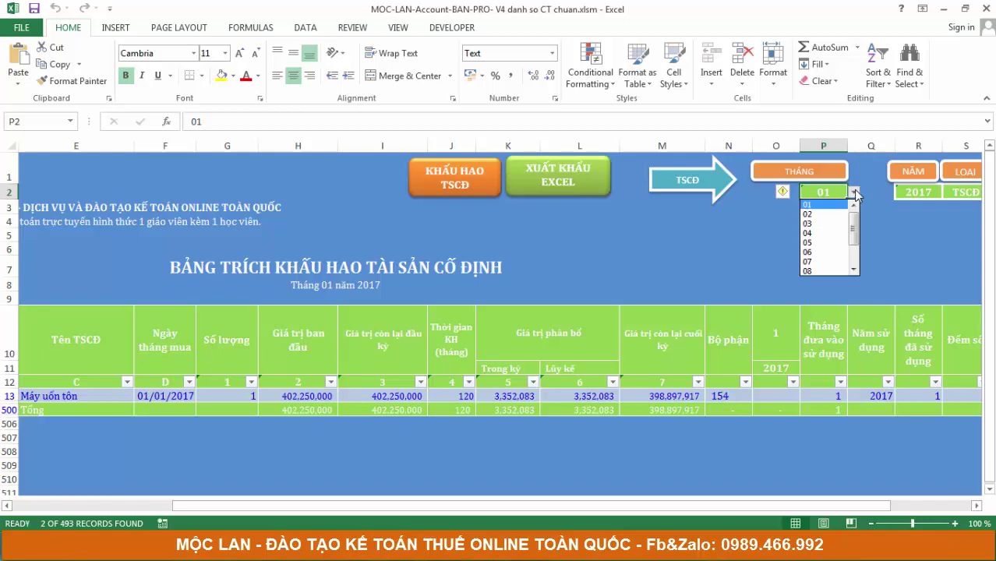
click(674, 186)
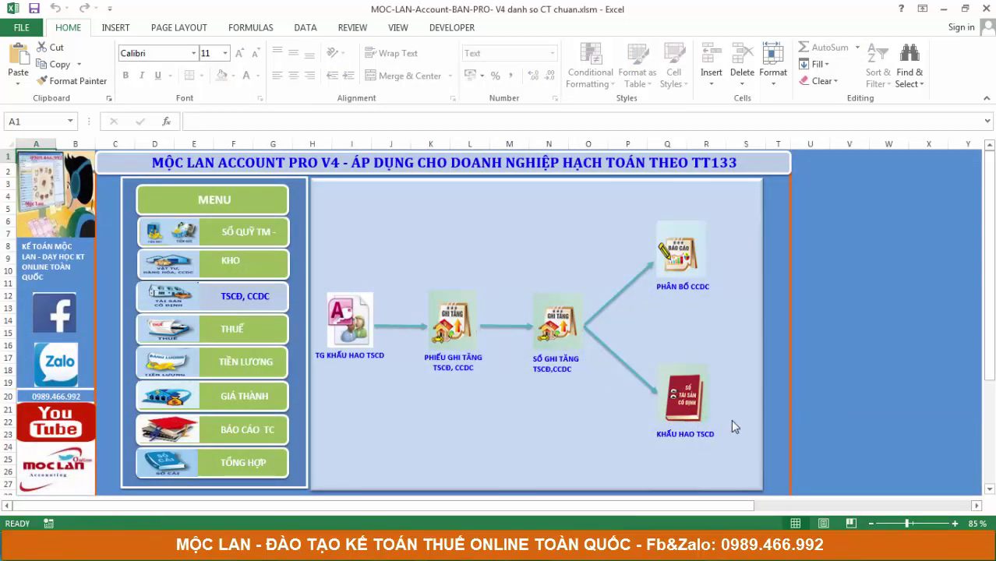
Step: Open the 242 sheet and run the September 2017 tool cost allocation, confirming the success message
click(697, 257)
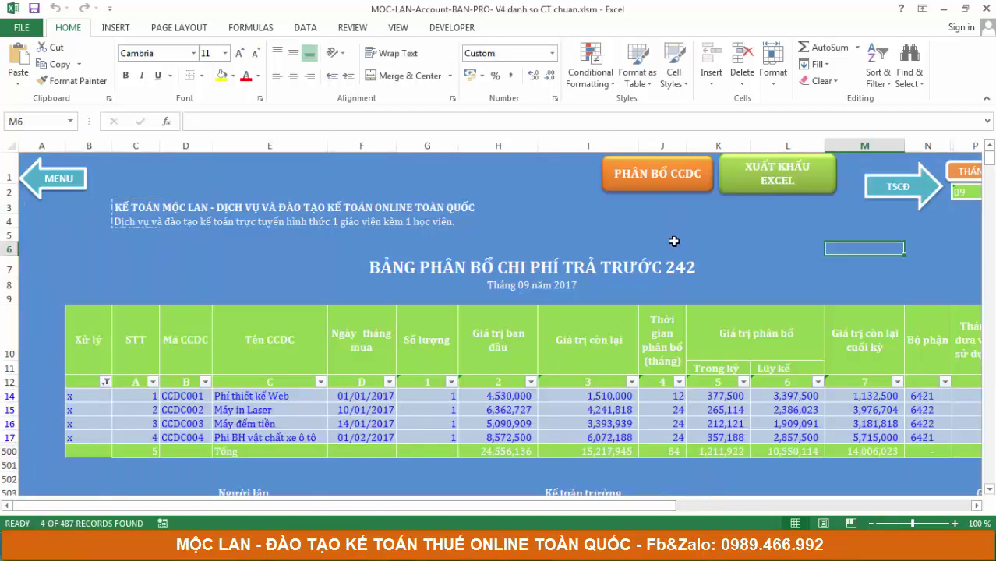
click(671, 178)
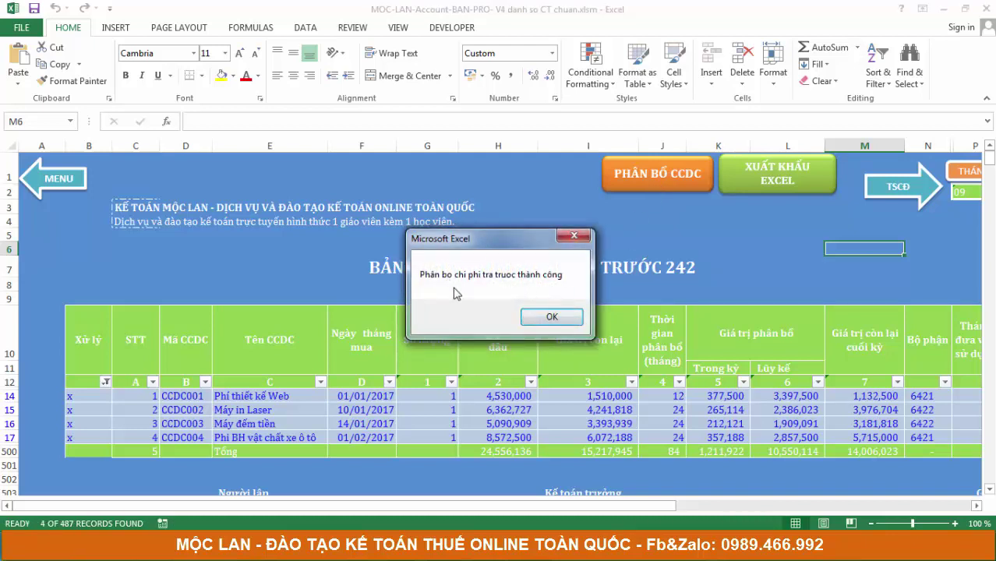
click(552, 317)
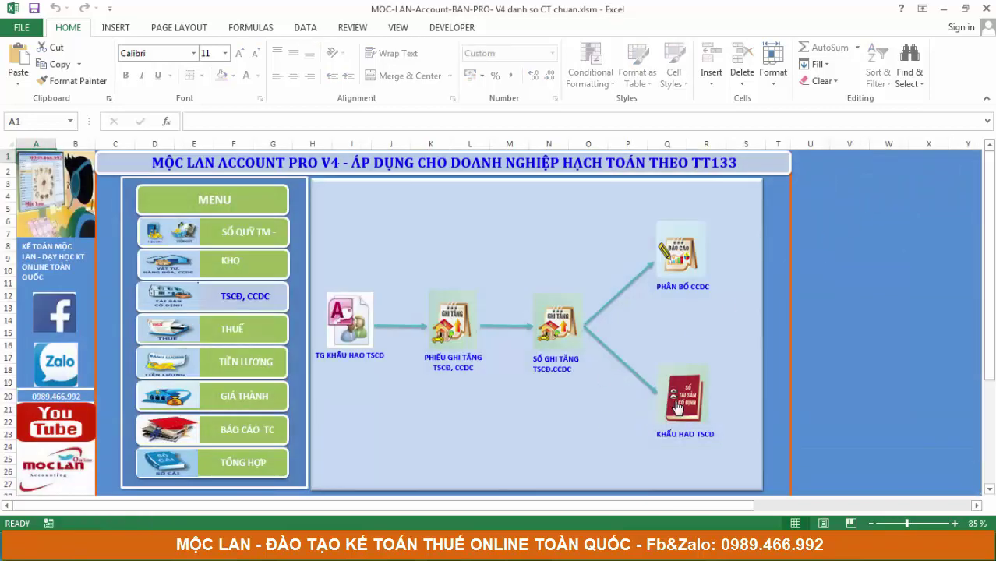
Step: Run the January 2017 fixed-asset depreciation, confirm success, and return to the main dashboard
click(678, 408)
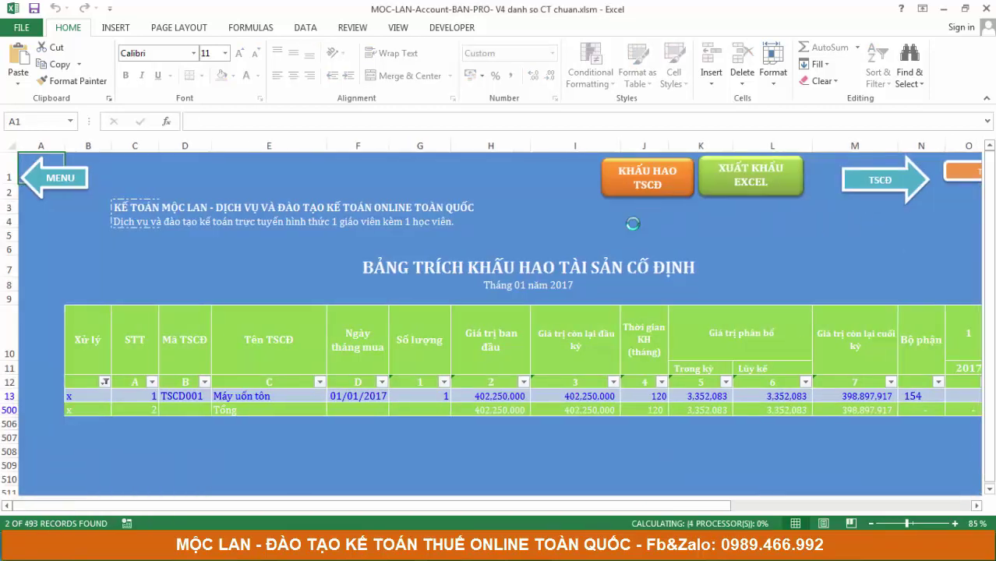
click(661, 182)
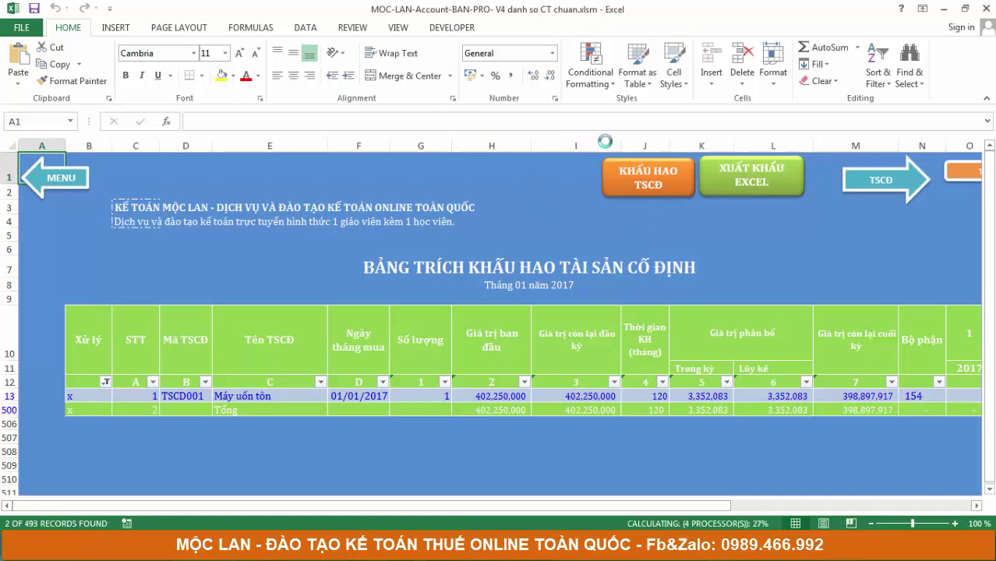
click(547, 316)
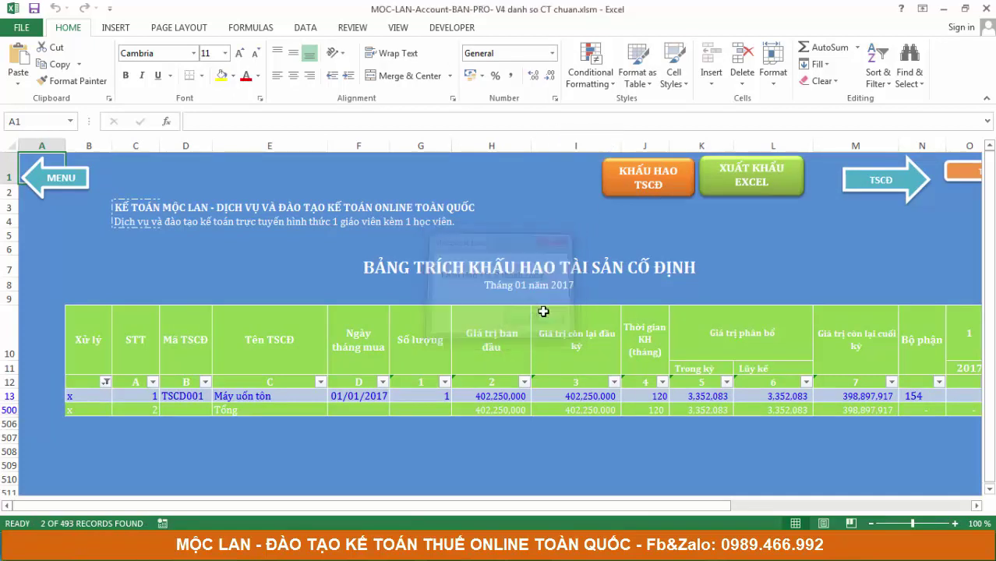
click(75, 179)
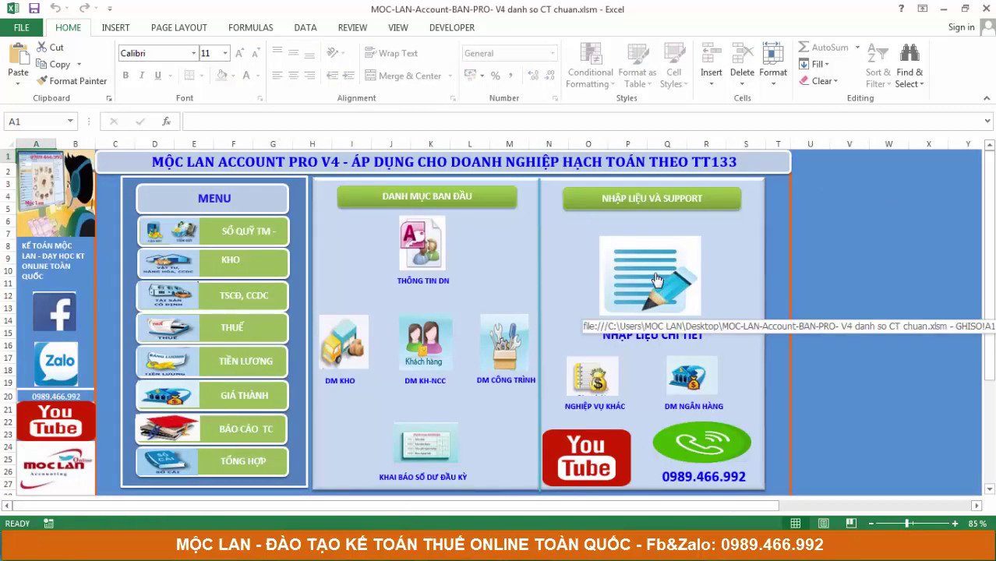
click(656, 281)
scroll(563, 418, down, 1)
scroll(566, 413, down, 10)
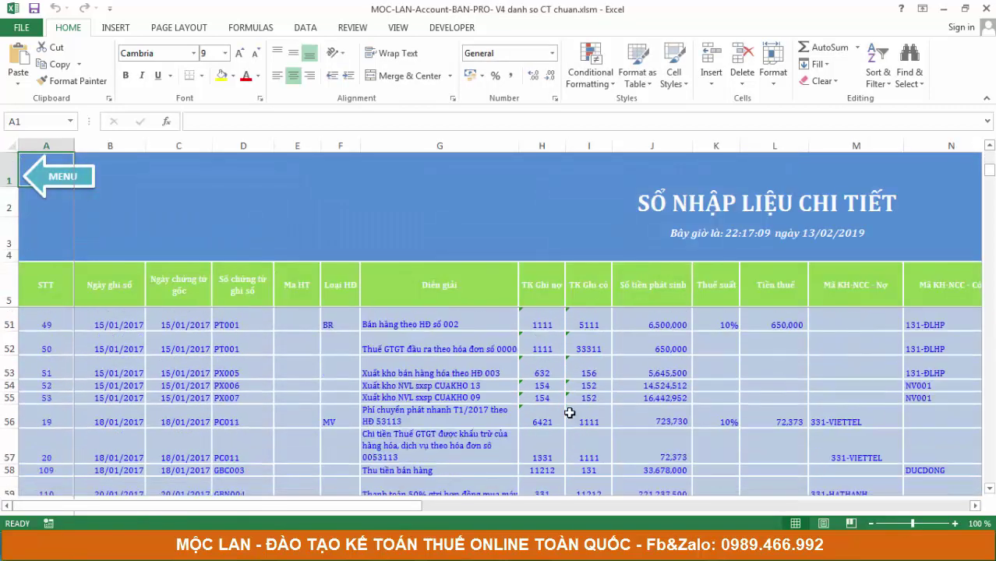
scroll(567, 409, down, 7)
scroll(570, 403, down, 6)
scroll(570, 403, down, 4)
scroll(569, 404, down, 6)
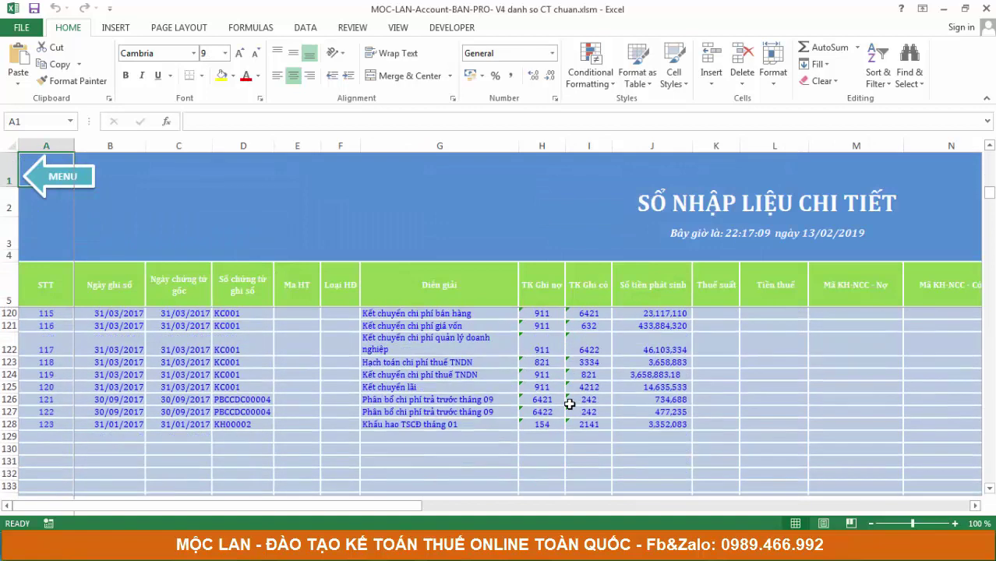
drag(9, 399, 11, 408)
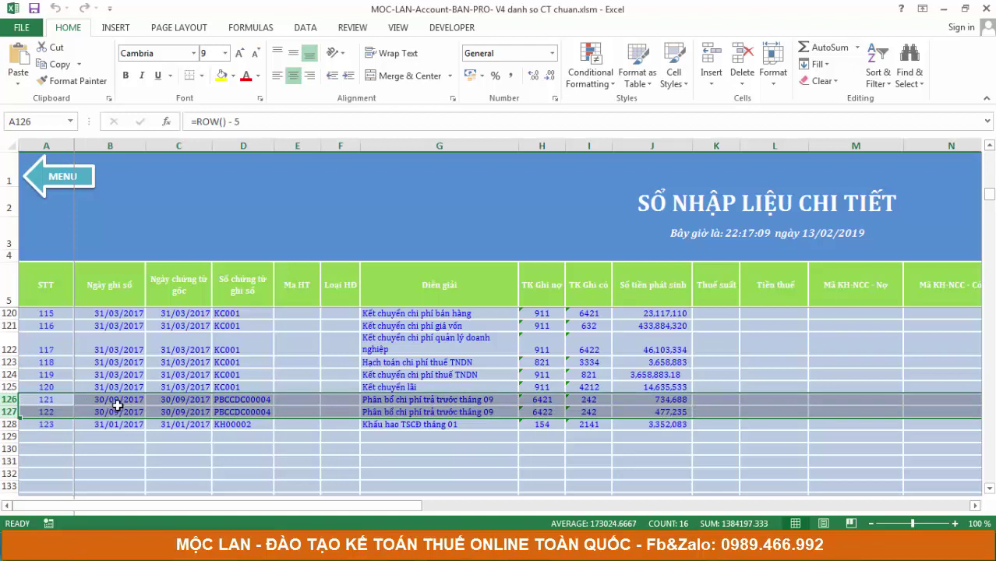
click(472, 410)
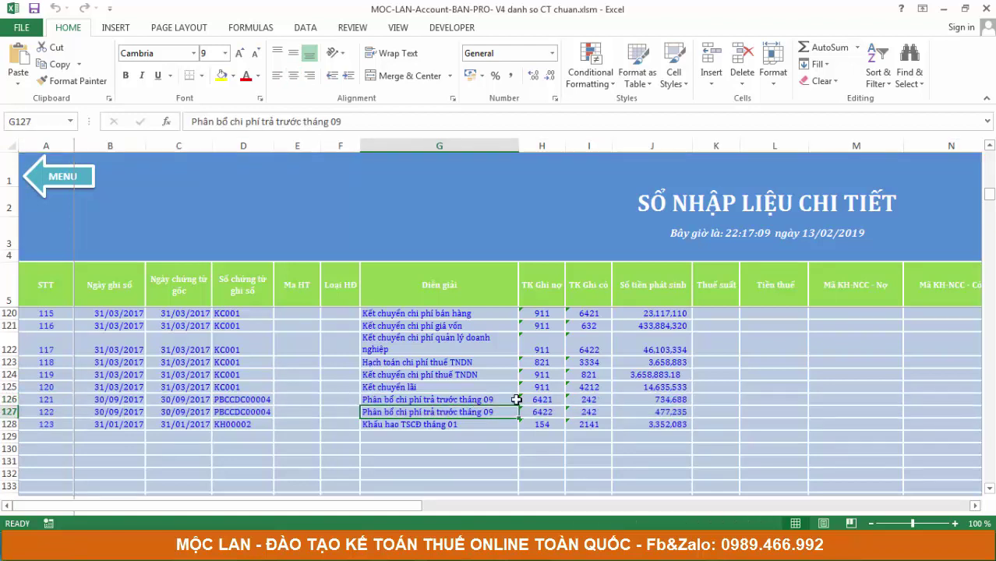
mouse_move(498, 399)
mouse_down()
mouse_move(494, 413)
mouse_move(654, 411)
mouse_up()
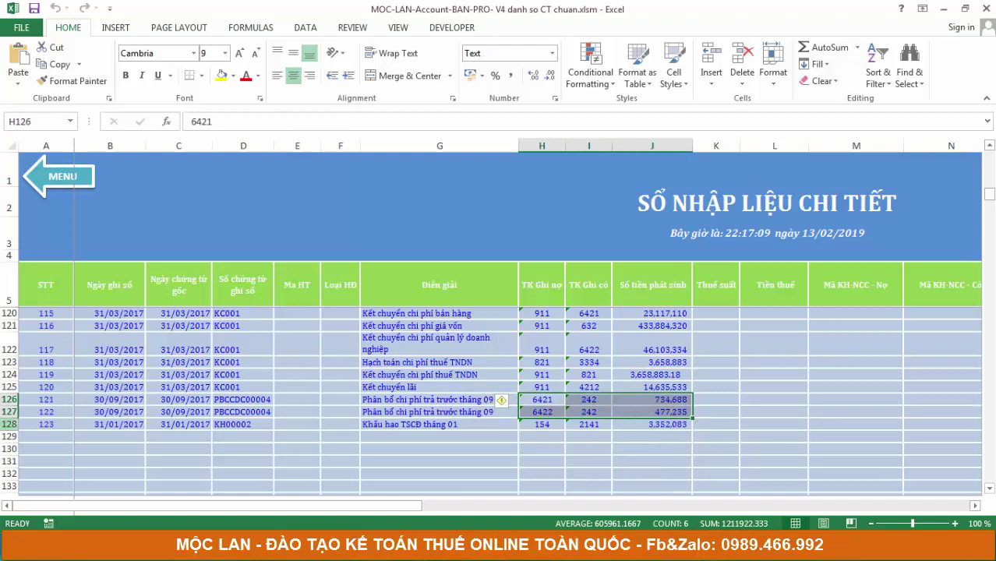
click(474, 427)
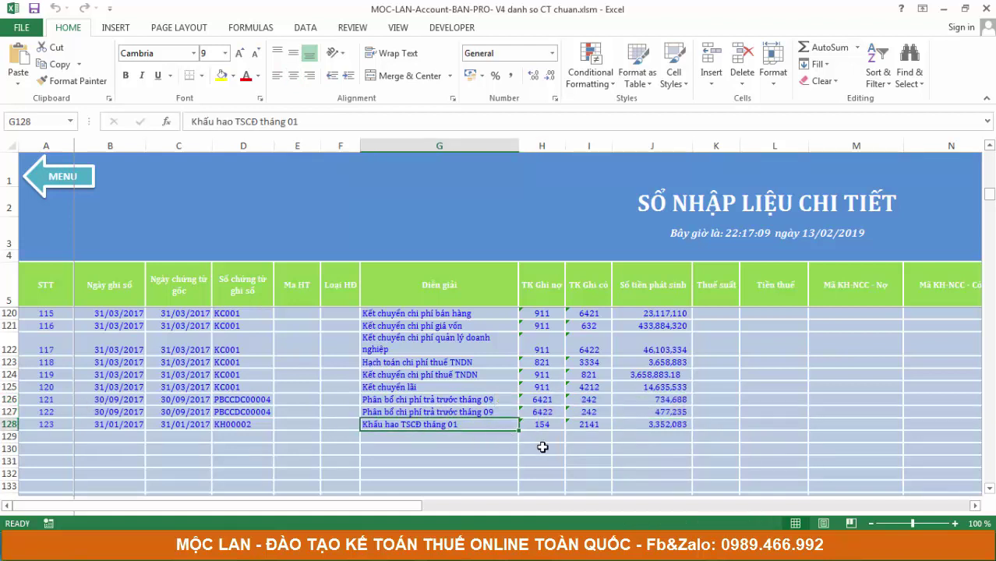
drag(541, 425, 673, 425)
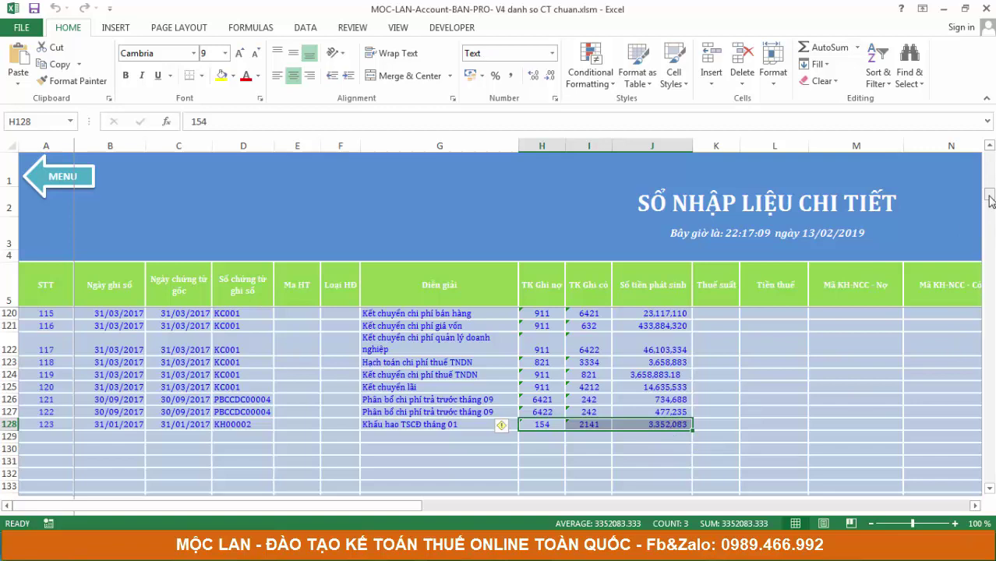
drag(988, 199, 983, 121)
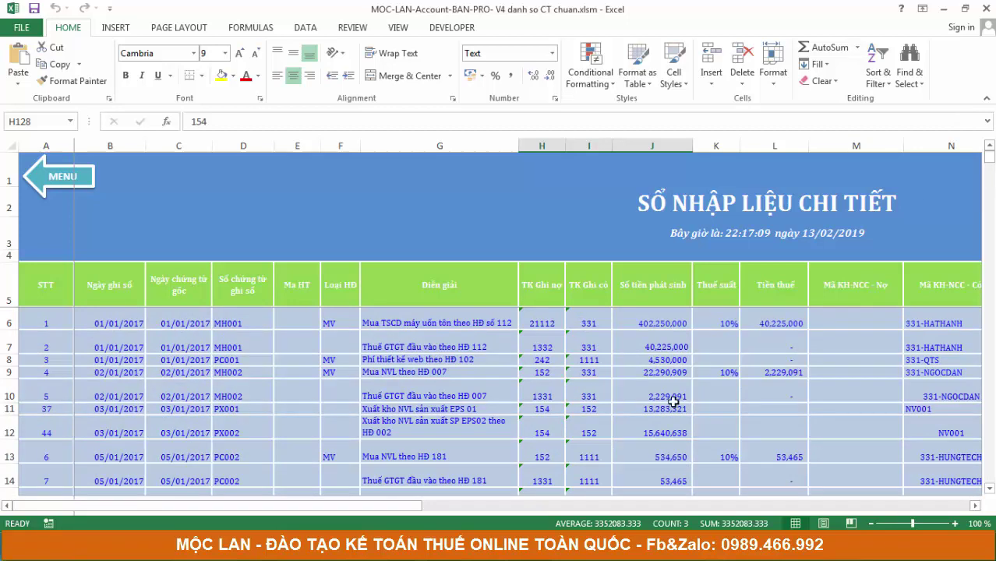
click(54, 176)
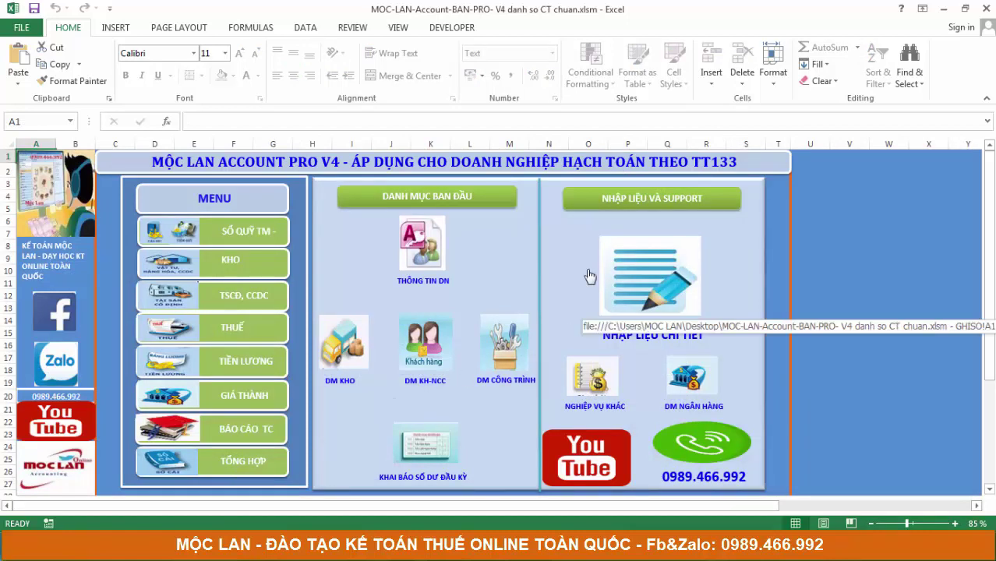
Step: Open the 242 prepaid expense allocation sheet and set its month to 10
click(246, 303)
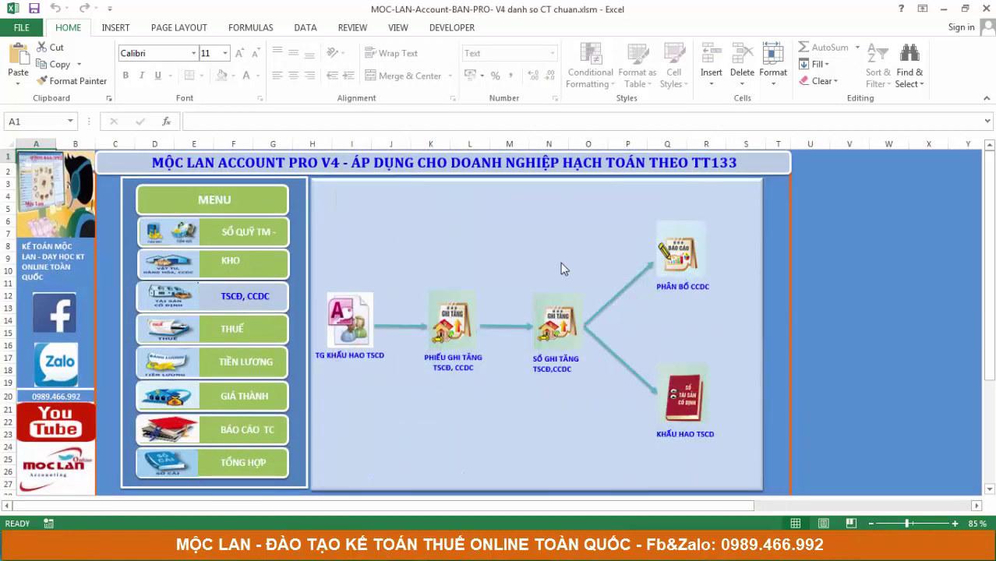
click(689, 257)
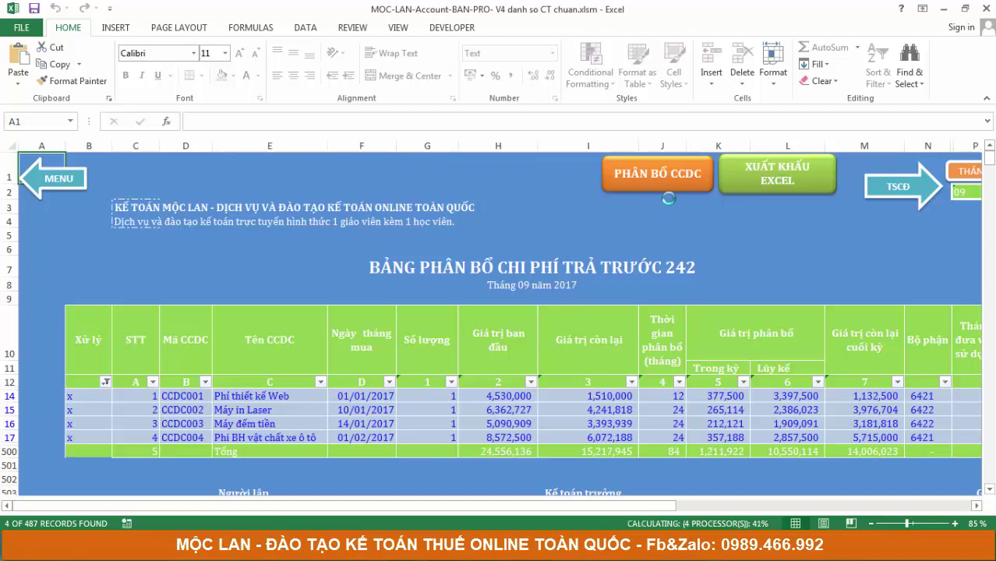
click(966, 192)
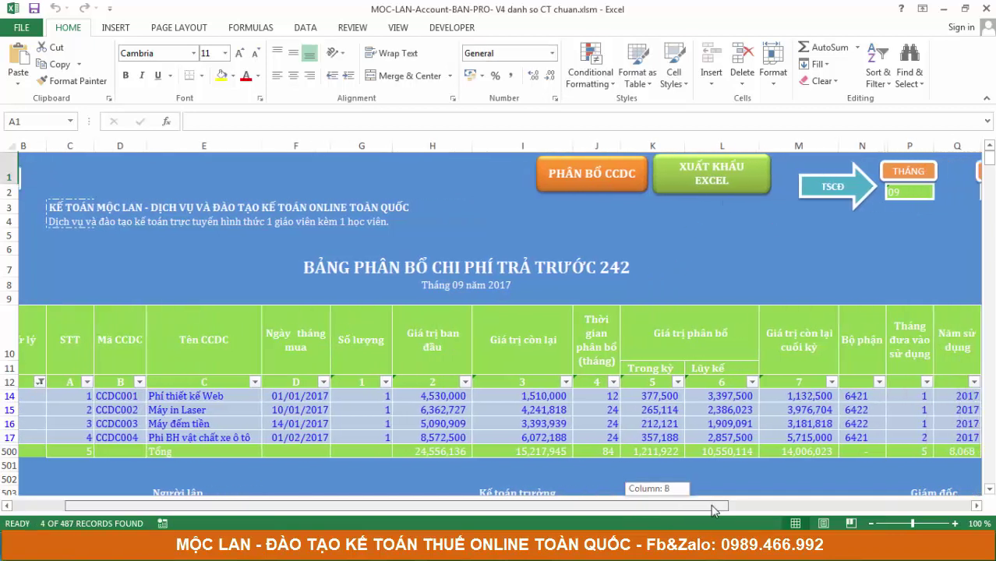
click(958, 191)
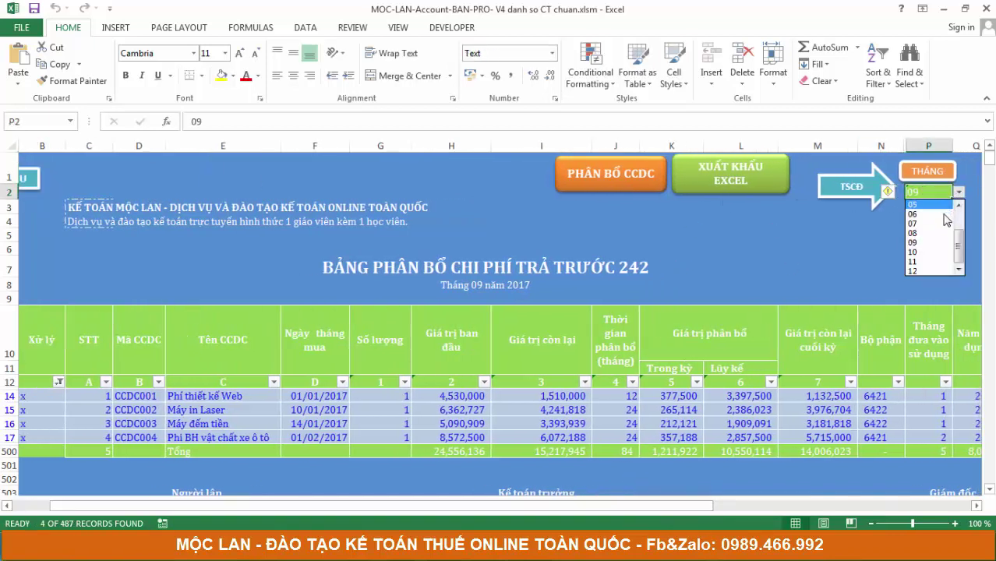
click(918, 257)
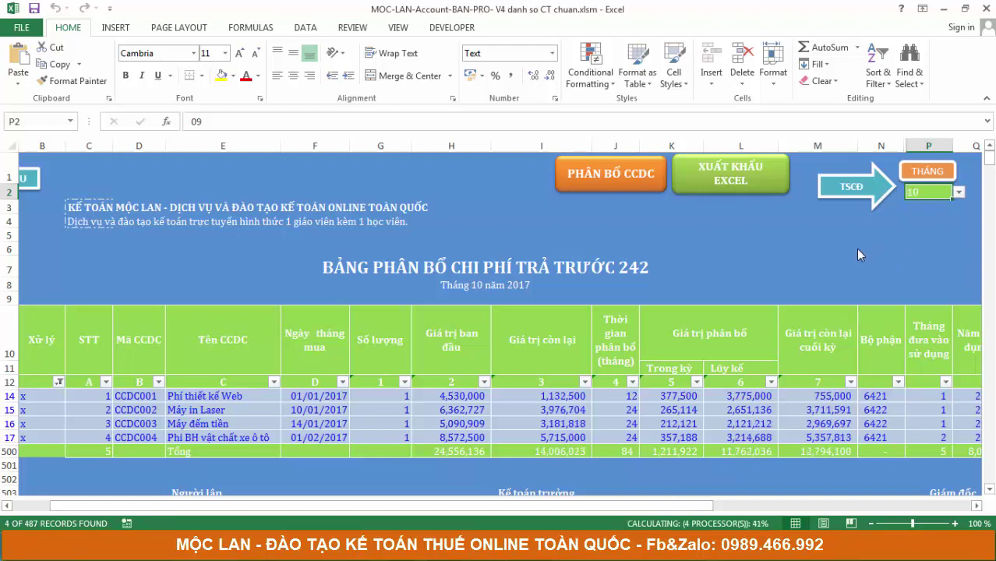
click(574, 268)
Step: Run the October allocation, dismiss the confirmation, and open the detailed data-entry journal
click(620, 182)
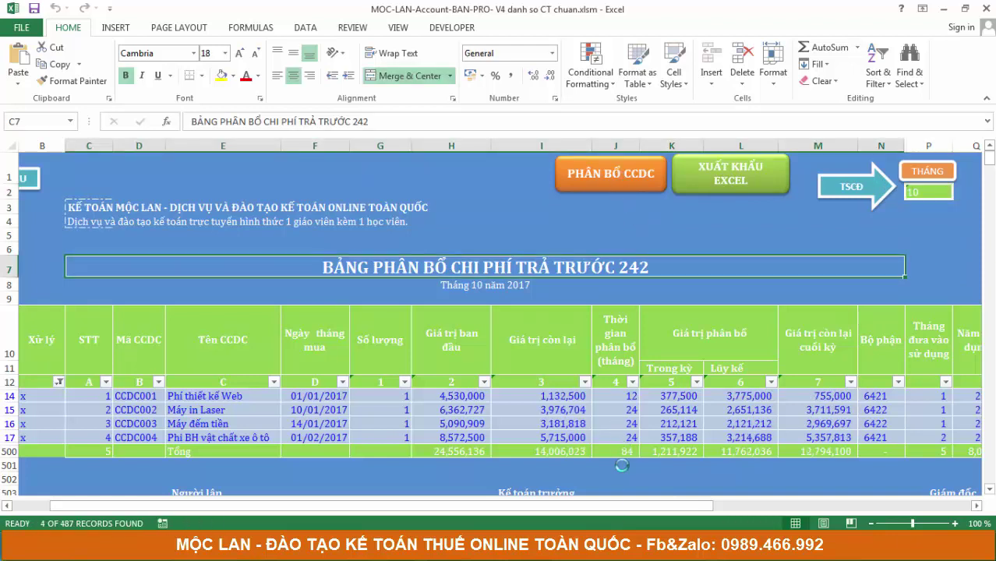
click(538, 316)
drag(531, 505, 495, 505)
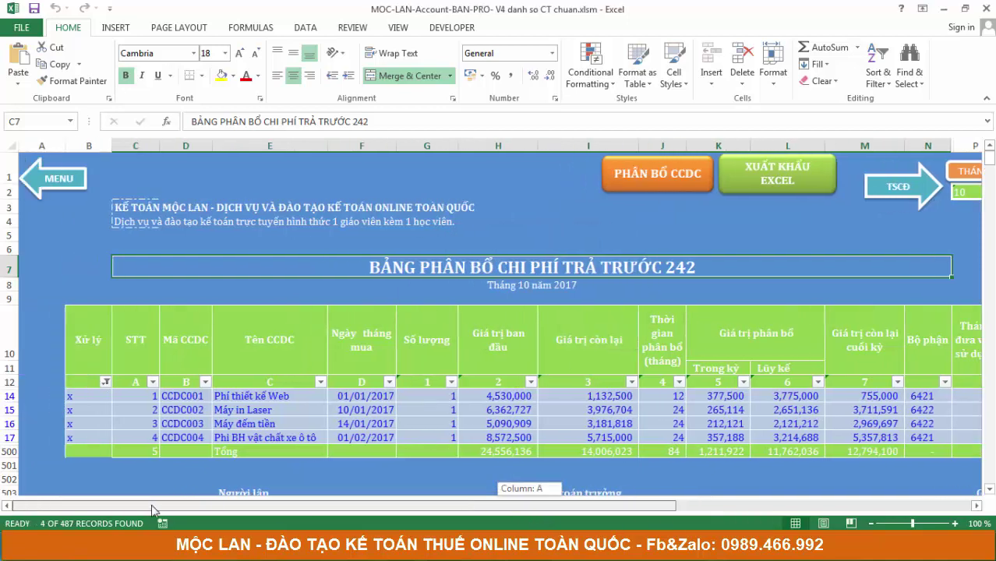
click(70, 188)
click(701, 284)
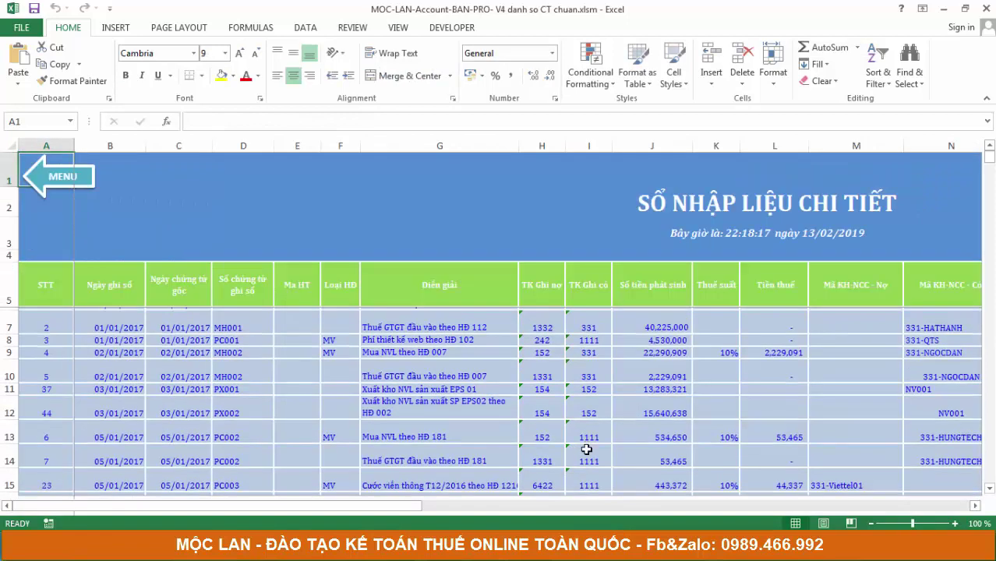
Step: Select the journal's new October 242 allocation rows (734,688 and 477,235), then return to MENU
scroll(588, 450, down, 10)
scroll(592, 451, down, 7)
scroll(600, 453, down, 7)
scroll(610, 456, down, 7)
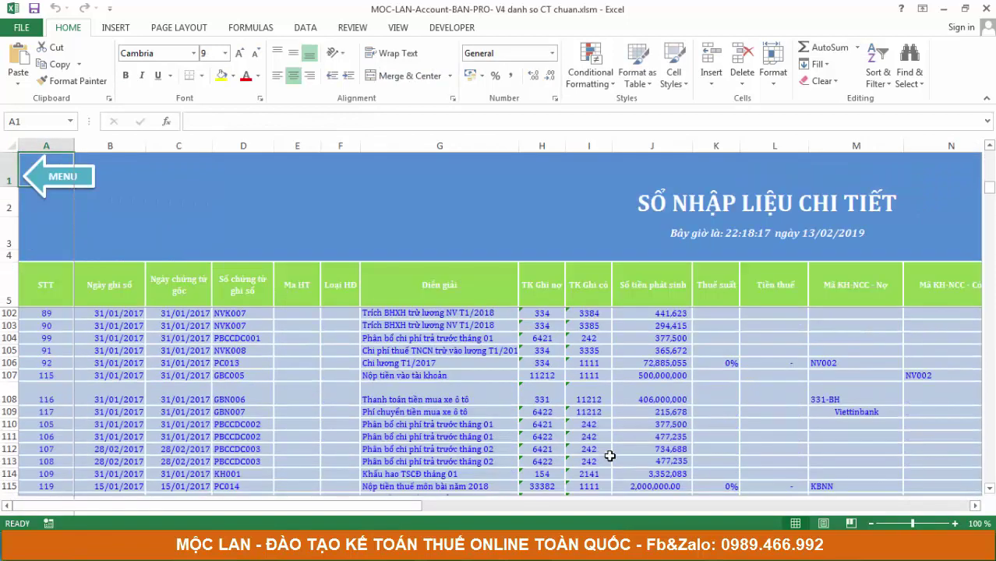
scroll(609, 456, down, 6)
drag(413, 448, 427, 439)
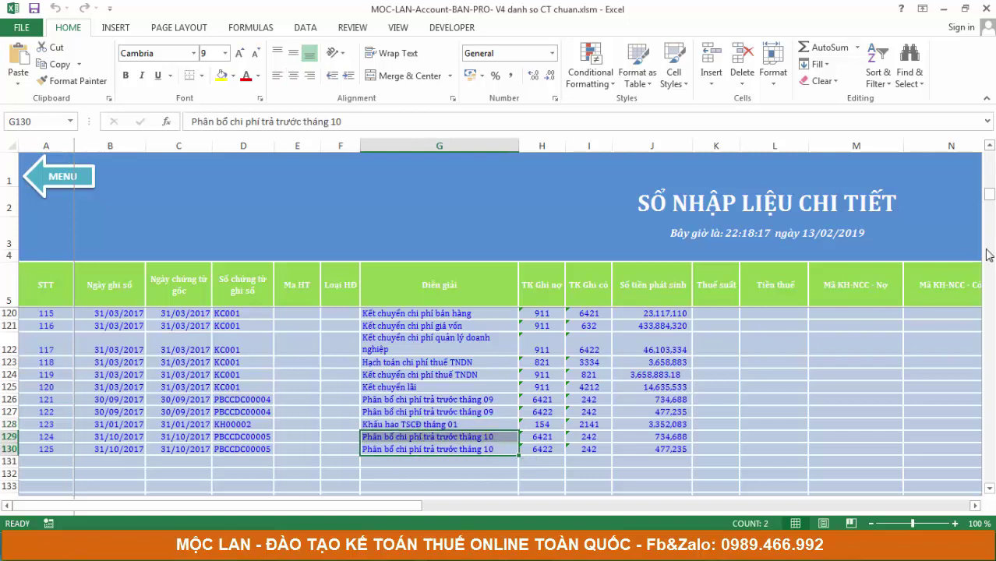
click(53, 181)
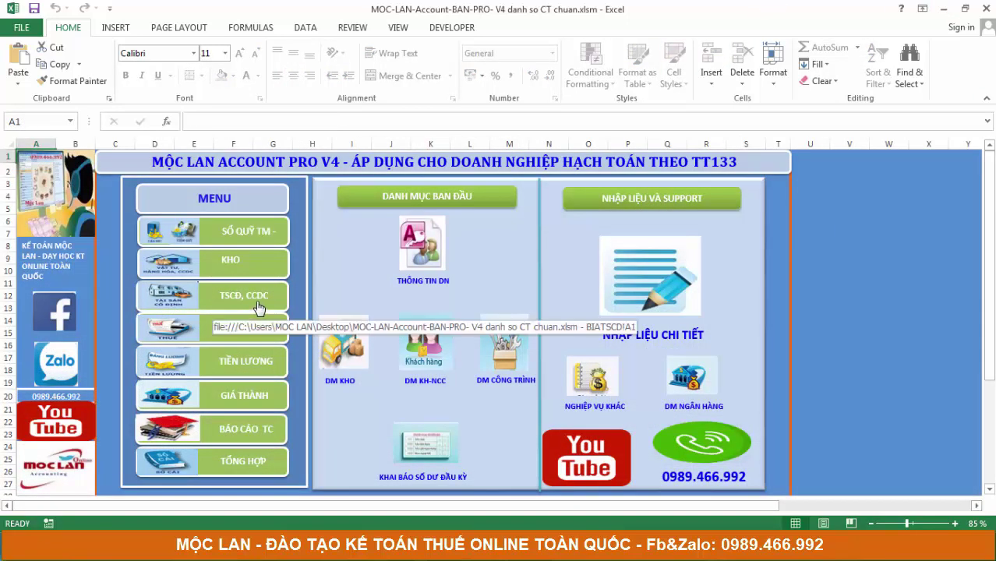
Step: Open the PLMV 02-1GTGT purchase invoice list, switching quarter to 2 and back to 1
click(237, 325)
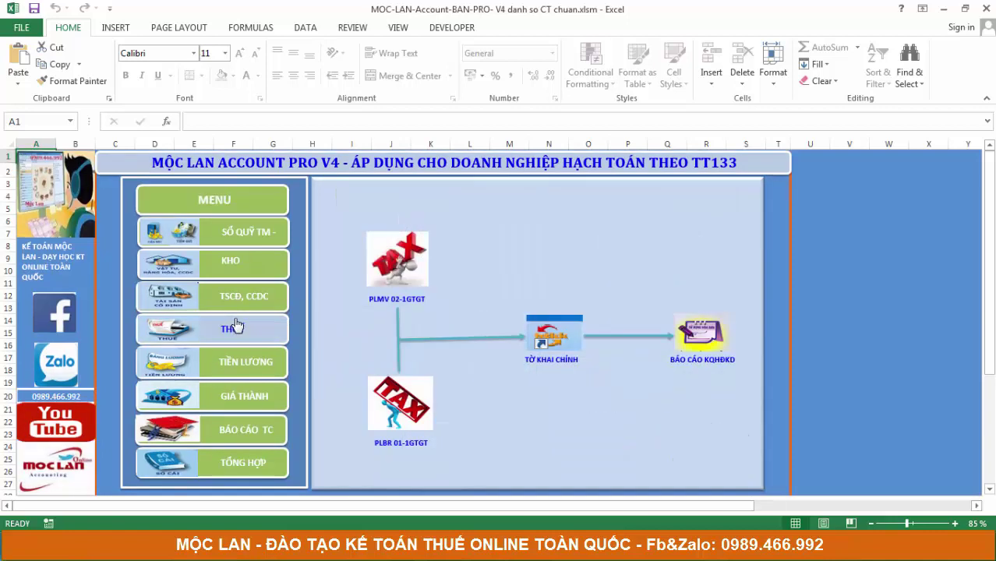
click(397, 261)
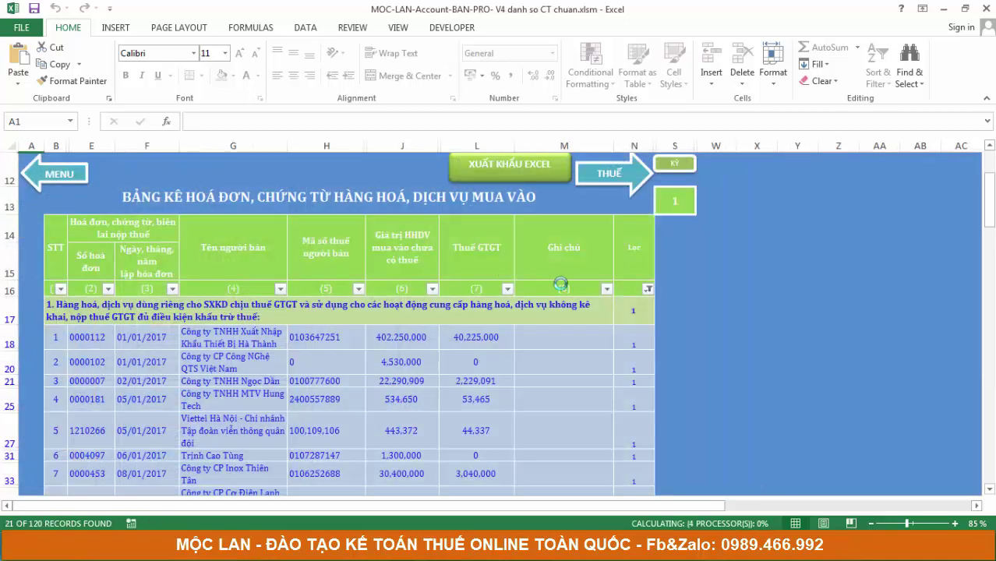
click(679, 206)
click(702, 208)
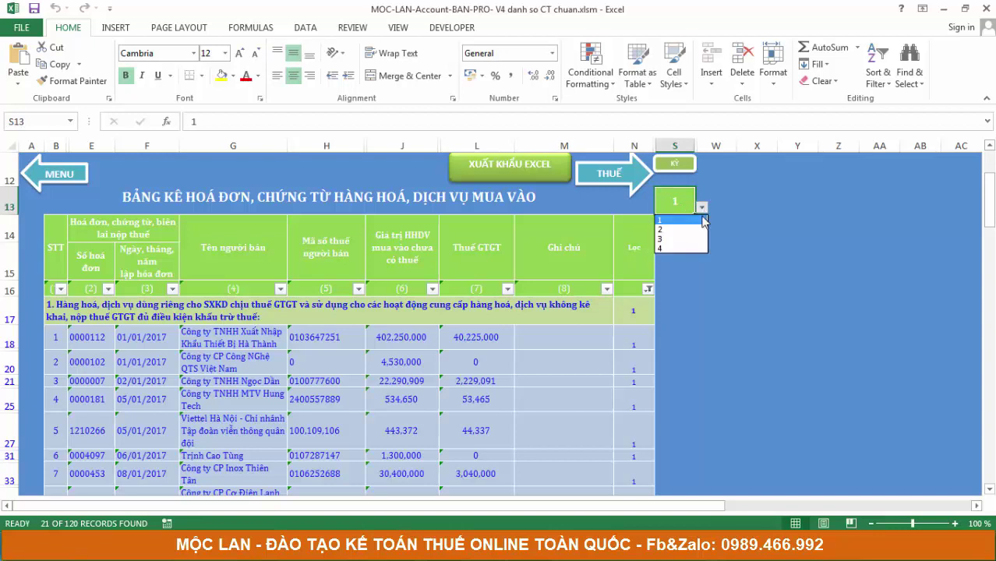
click(690, 230)
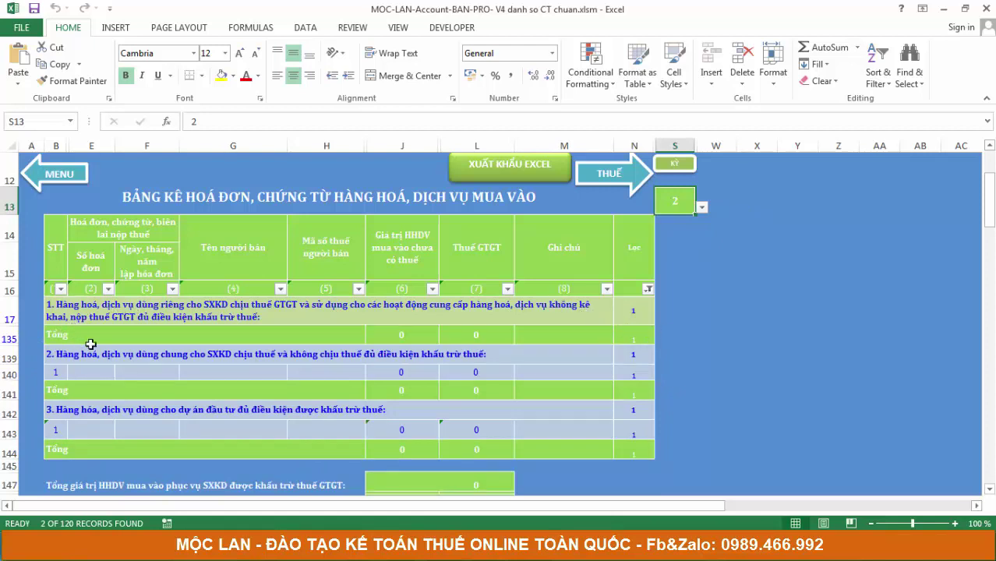
click(702, 206)
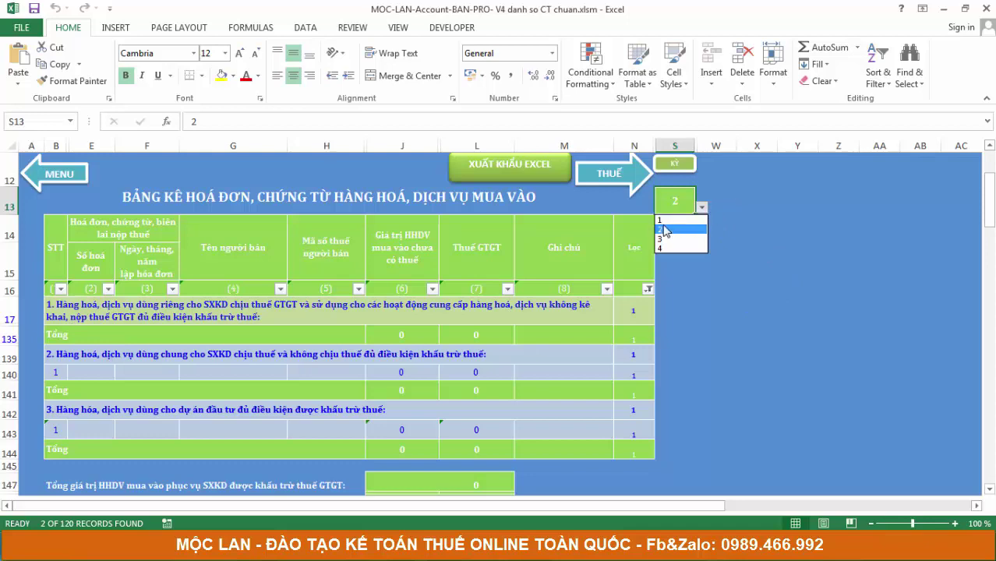
click(663, 221)
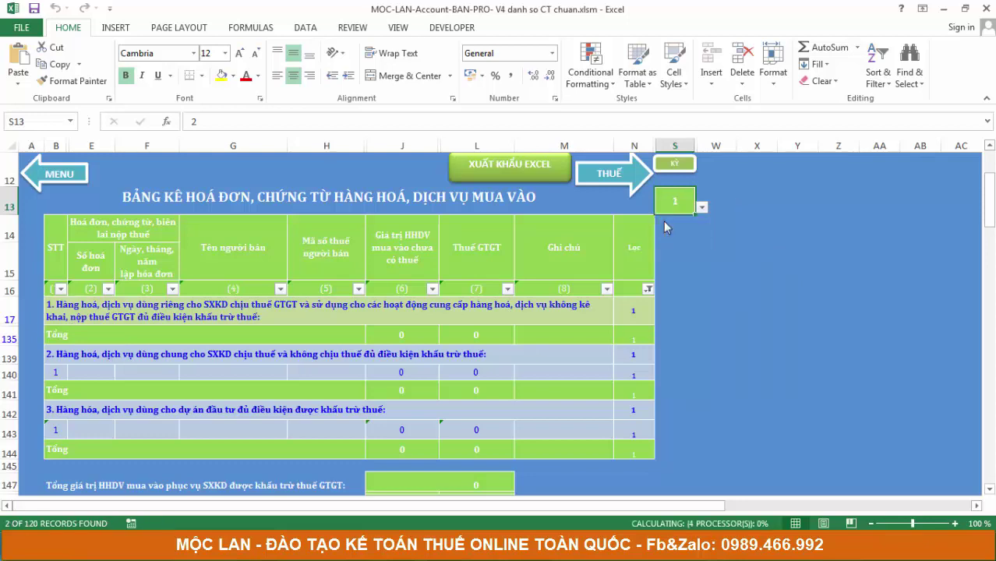
Step: Review the quarter 1 invoices, cancel the Lọc column filter unchanged, and return to the tax diagram
scroll(573, 351, down, 3)
scroll(356, 398, down, 1)
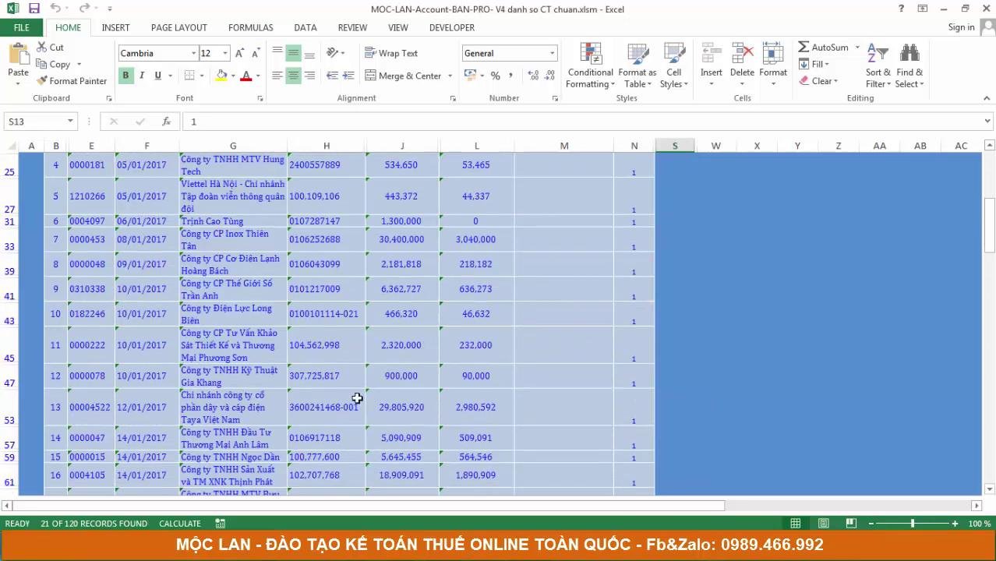
scroll(327, 401, down, 2)
scroll(304, 403, down, 1)
scroll(306, 436, up, 3)
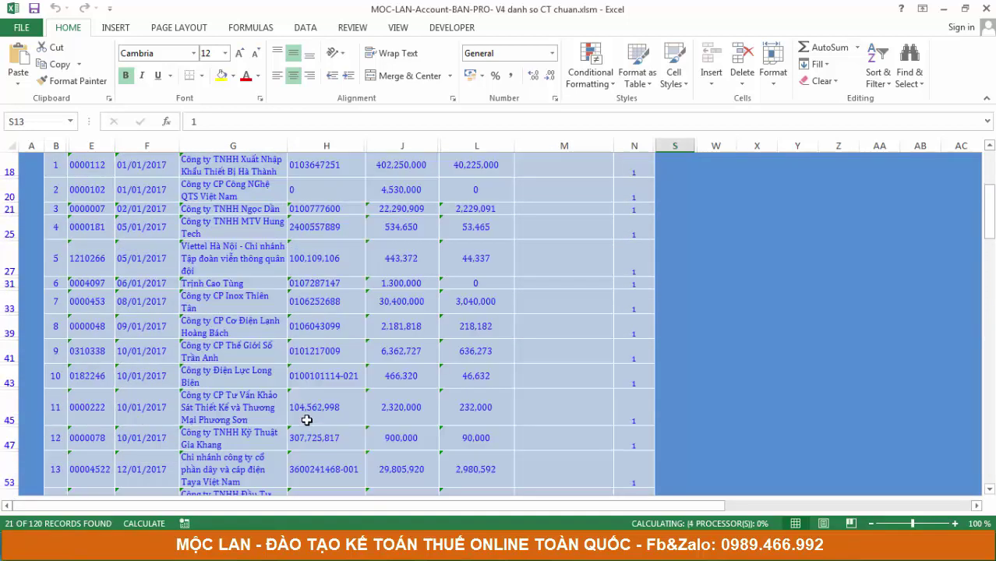
scroll(307, 420, up, 2)
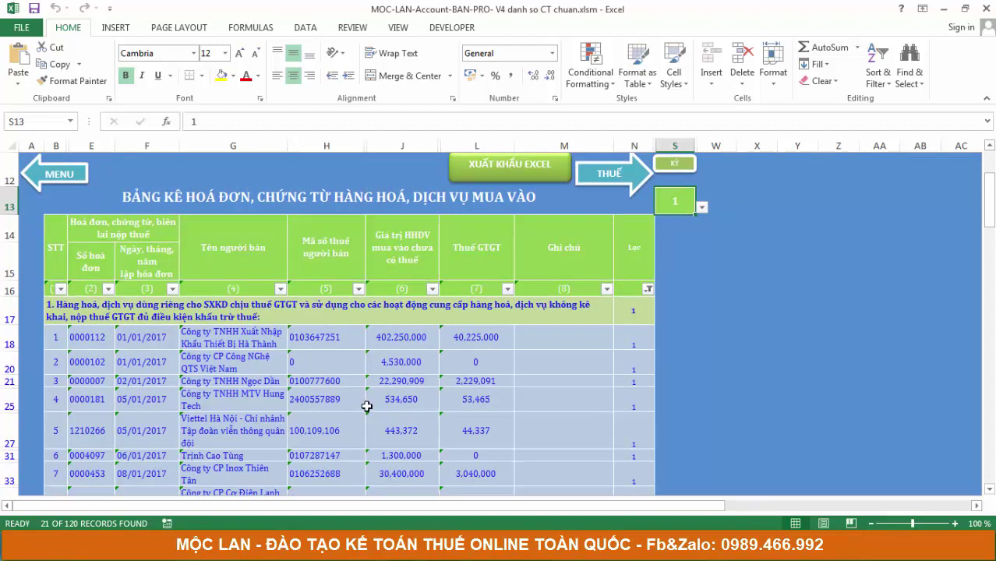
click(647, 289)
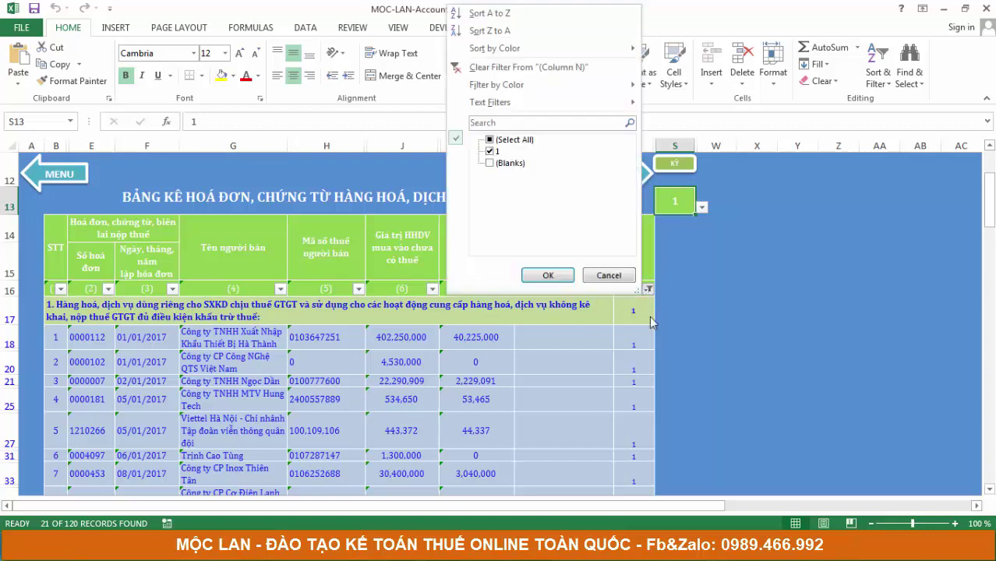
click(739, 339)
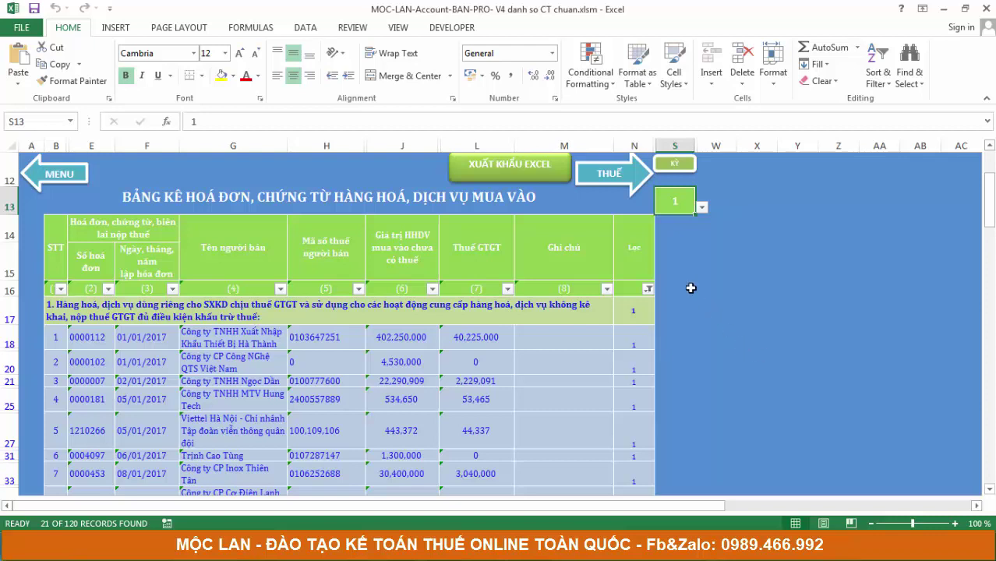
click(621, 184)
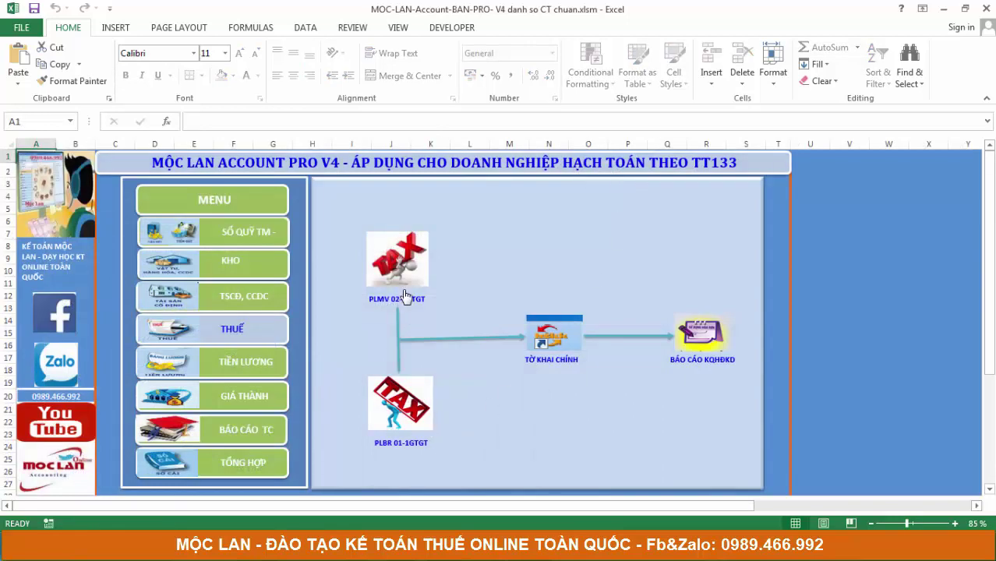
click(399, 411)
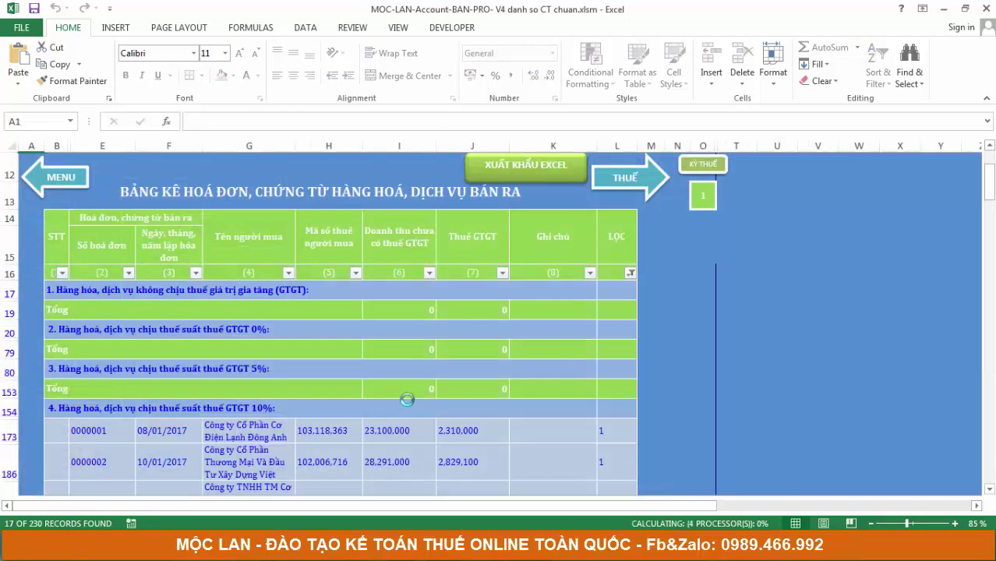
click(709, 199)
click(722, 201)
click(710, 228)
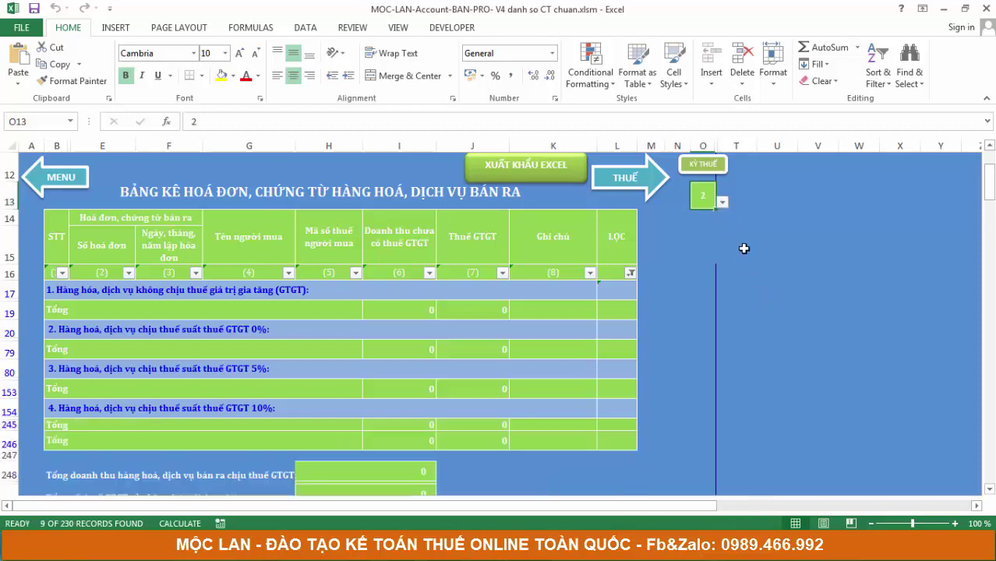
click(765, 292)
click(716, 203)
click(722, 203)
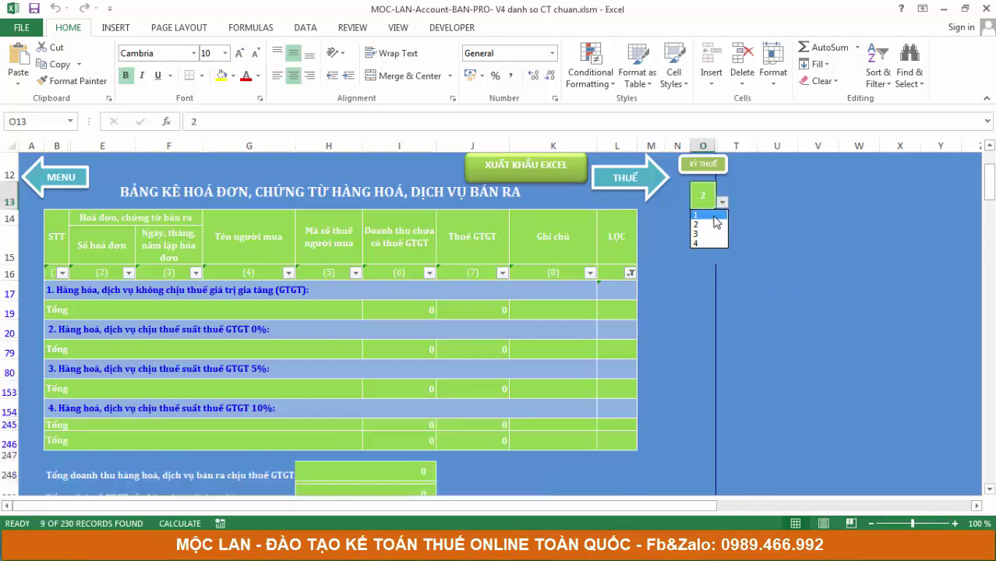
click(707, 216)
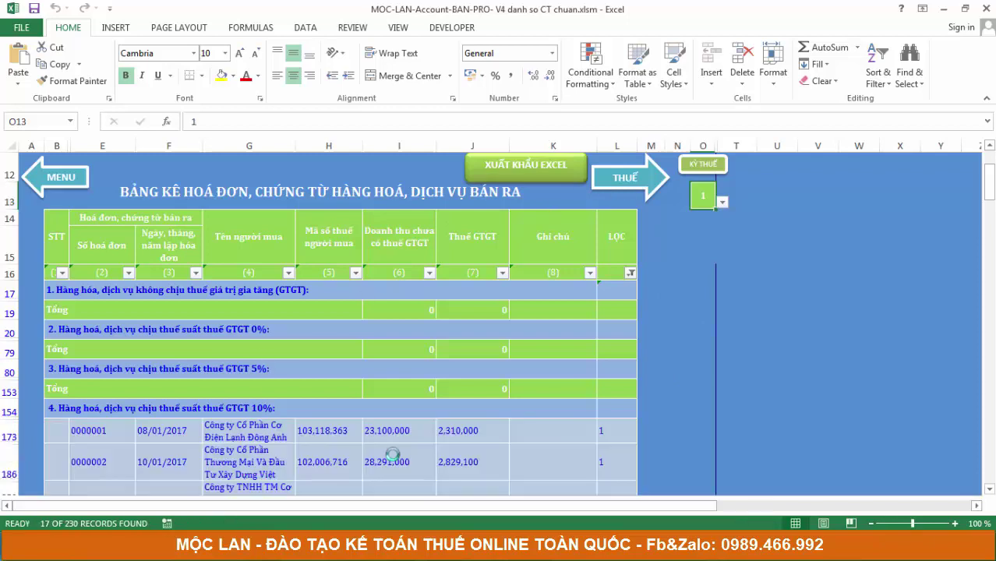
scroll(406, 455, down, 2)
scroll(406, 456, down, 1)
scroll(515, 472, up, 3)
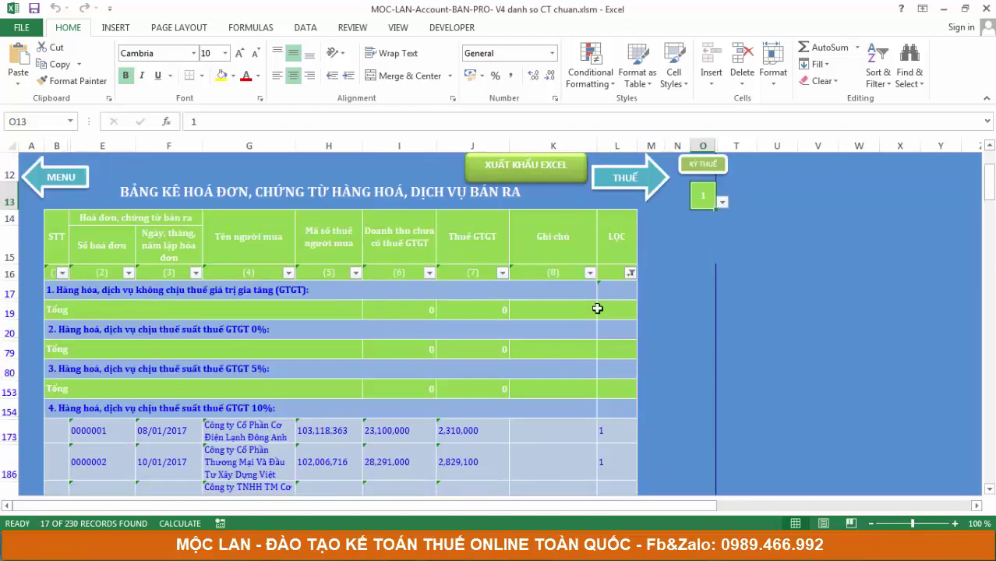
click(632, 191)
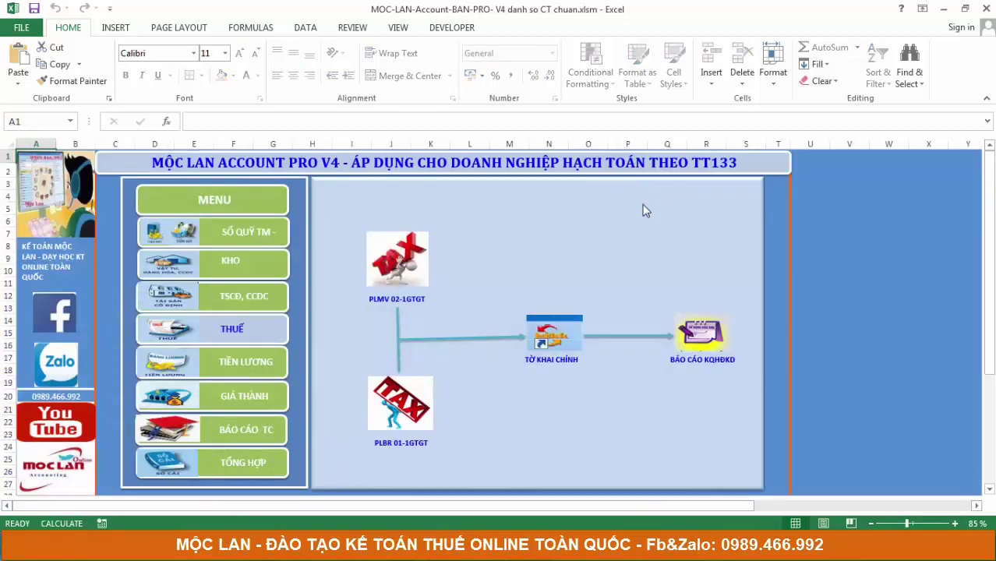
Step: Review the TỜ KHAI CHÍNH form and run the Quý 01 2017 VAT deduction, confirming success
click(566, 346)
scroll(561, 351, down, 4)
scroll(591, 411, down, 3)
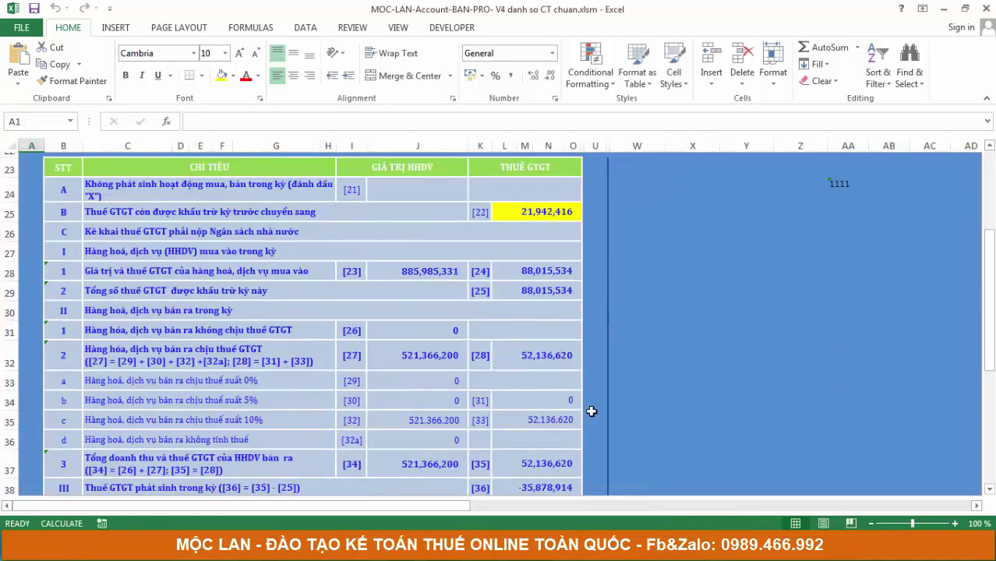
scroll(564, 433, down, 4)
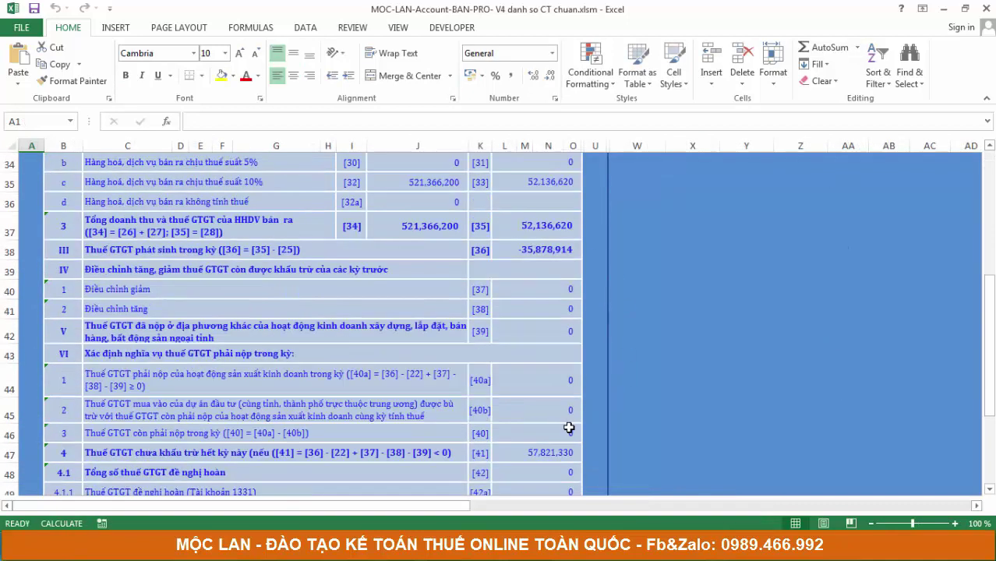
scroll(577, 433, up, 4)
scroll(575, 430, up, 1)
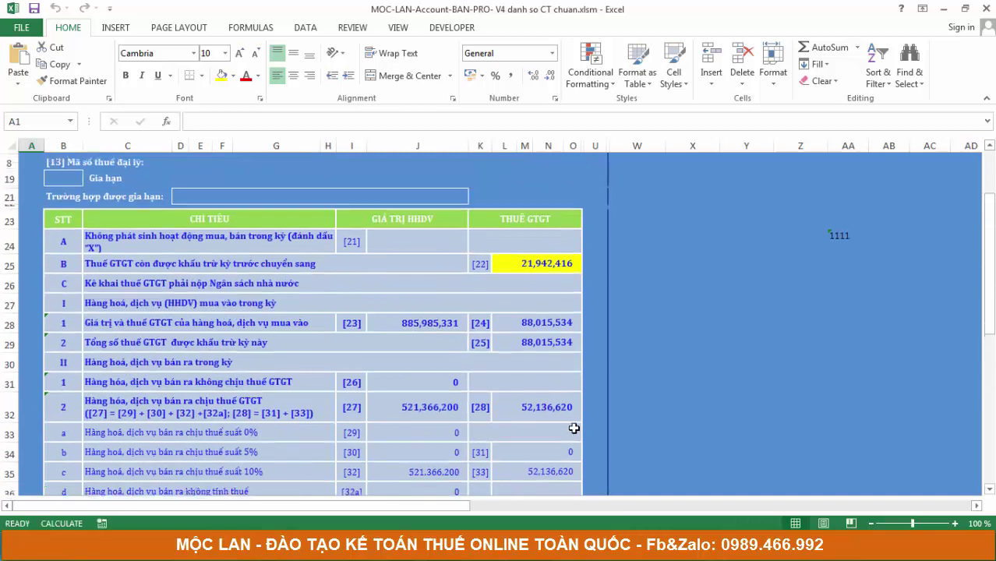
scroll(573, 428, up, 1)
scroll(573, 428, up, 2)
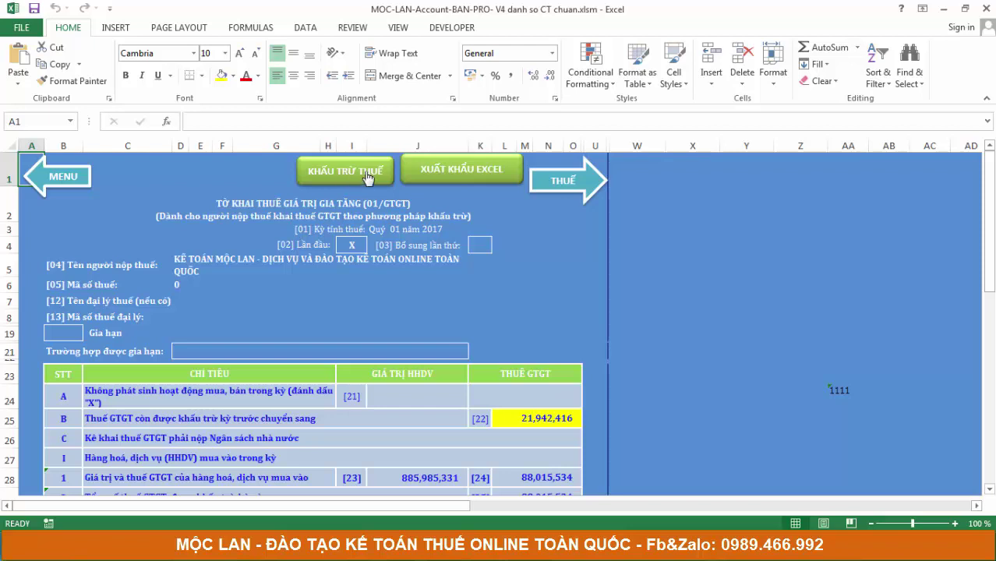
click(366, 175)
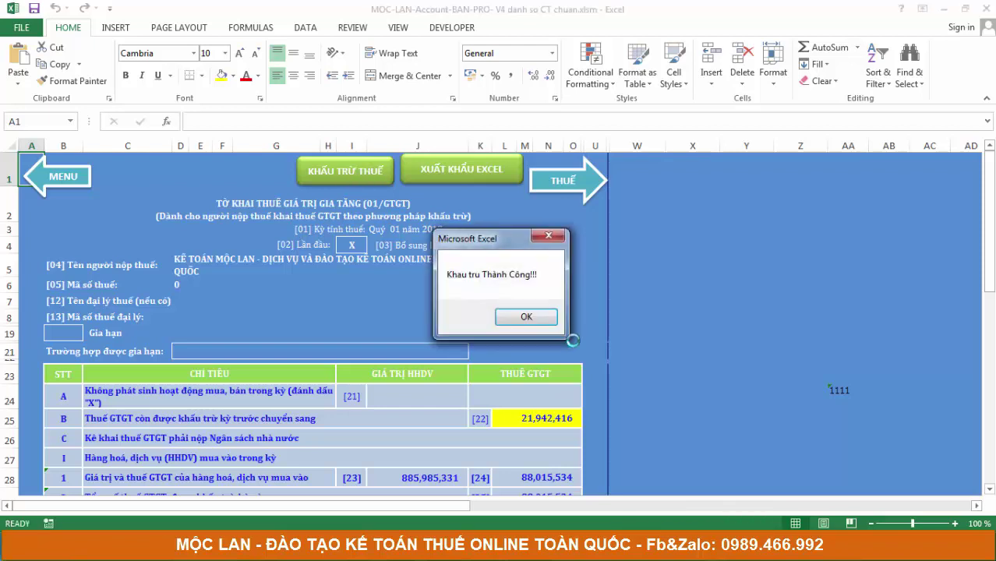
click(535, 318)
click(569, 184)
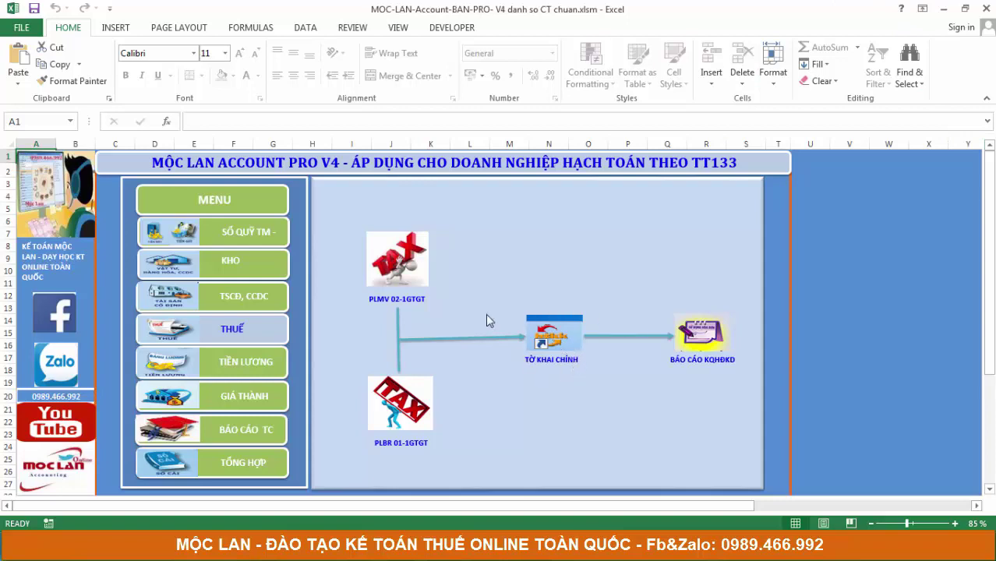
Step: Check the Q1 VAT deduction entry in ledger row 131, then show the TIỀN LƯƠNG diagram
click(259, 199)
click(640, 288)
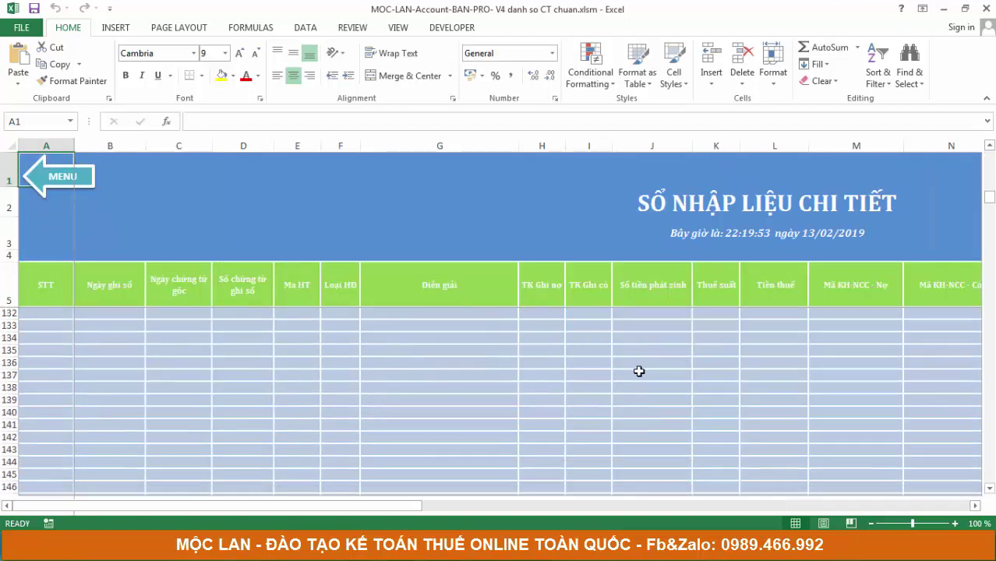
scroll(475, 391, up, 2)
click(443, 376)
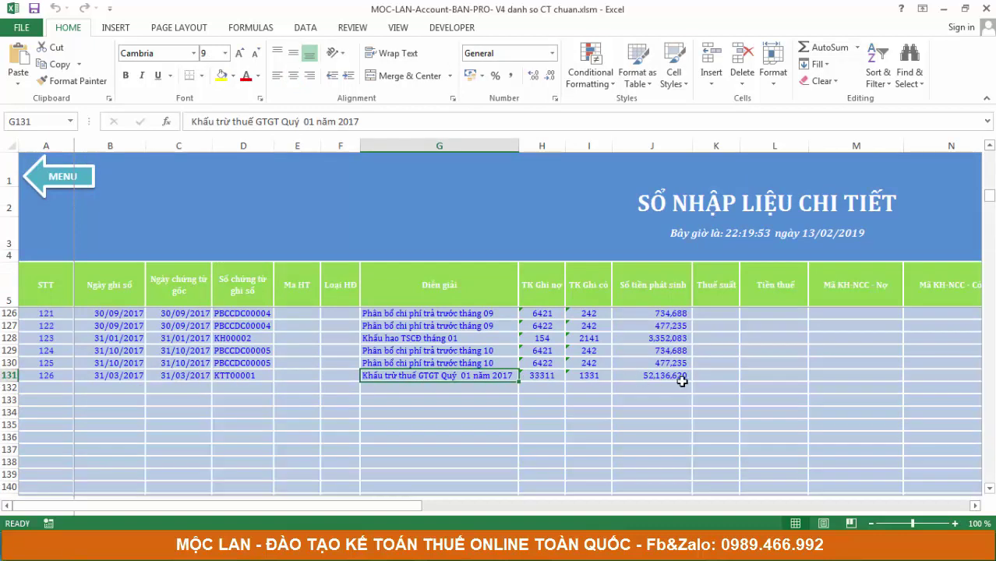
drag(685, 378, 98, 389)
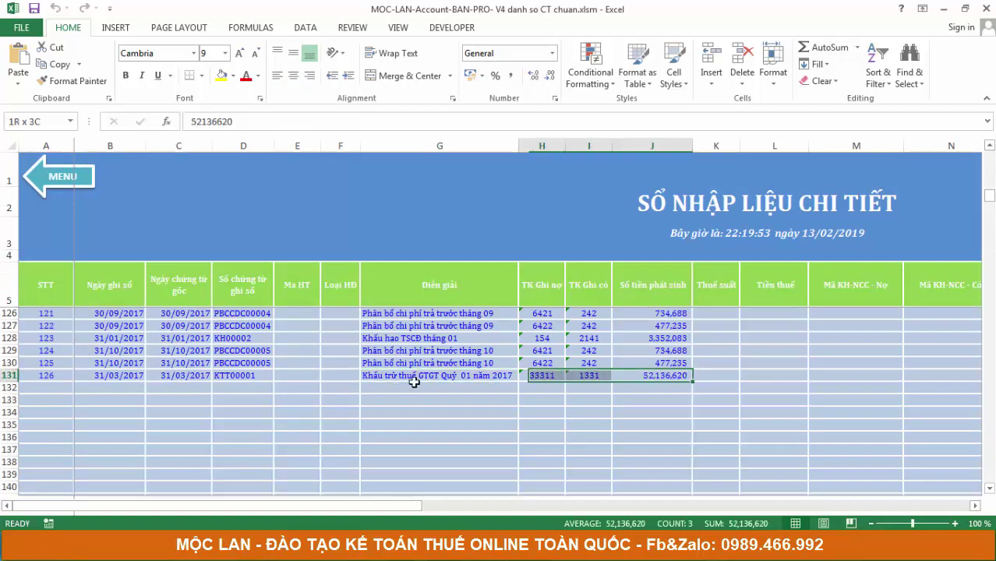
click(59, 178)
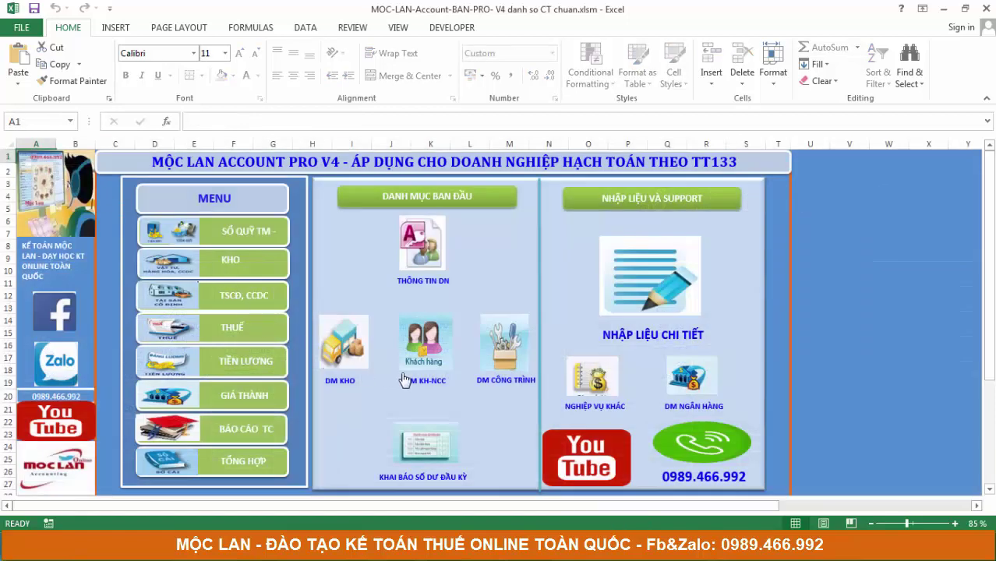
click(258, 370)
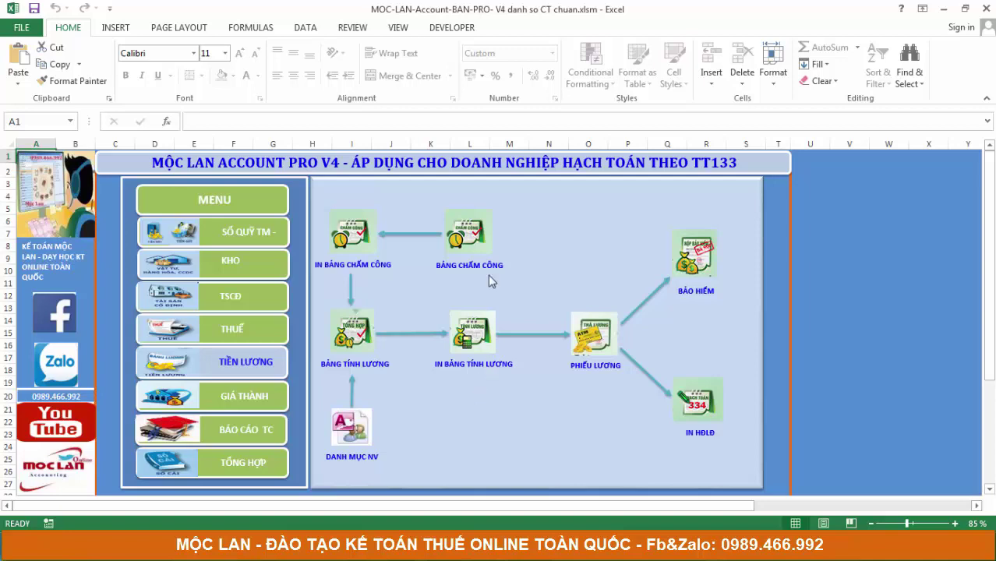
click(476, 255)
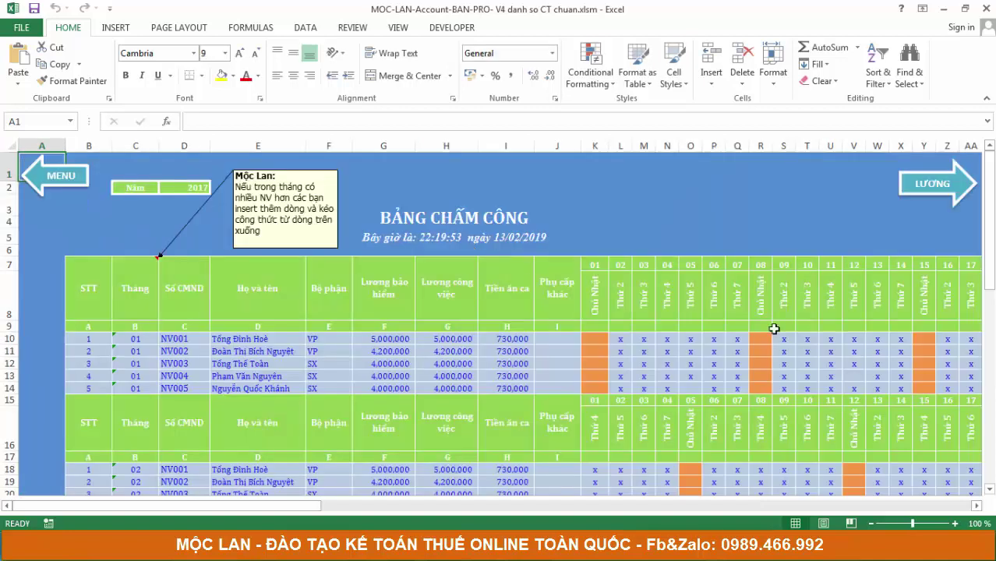
click(939, 191)
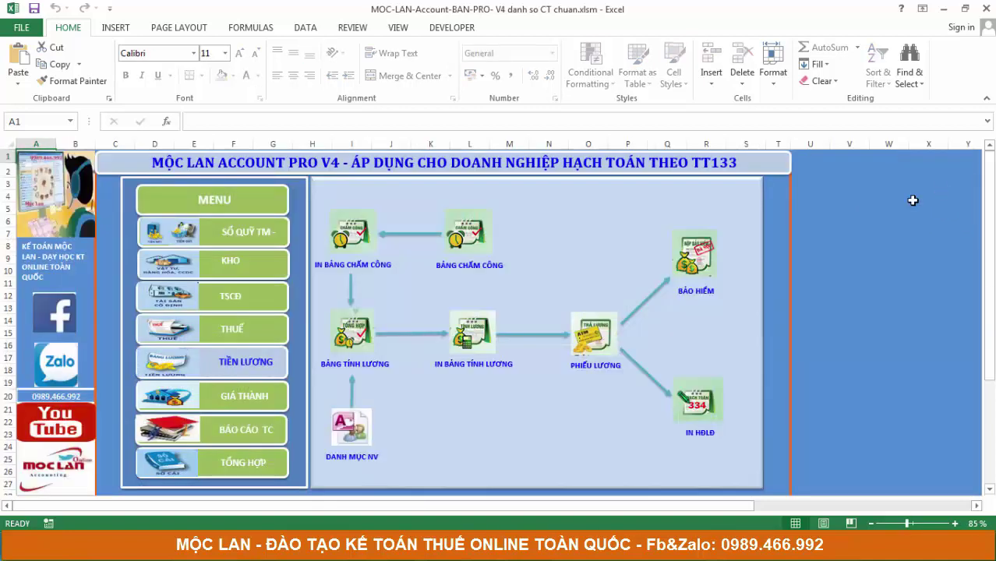
click(361, 244)
Step: Browse the Thẻ tính giá thành costing sheet, then switch the menu to the BÁO CÁO TC diagram
click(248, 404)
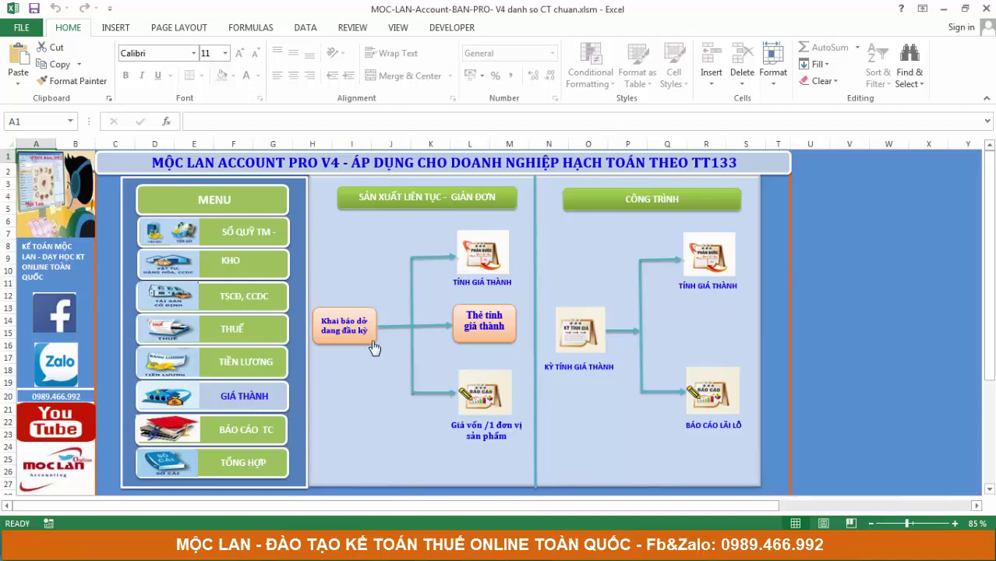
click(465, 266)
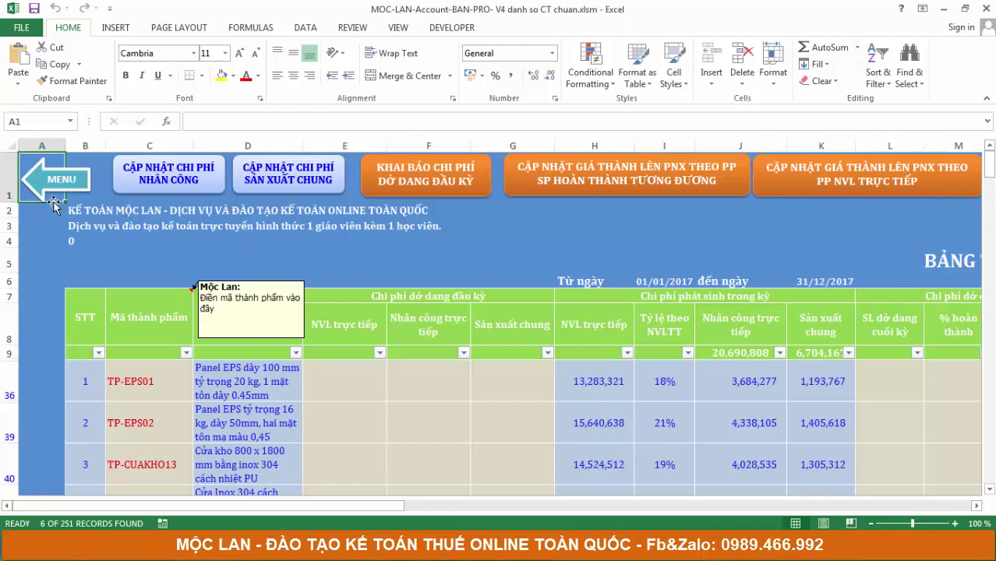
mouse_move(247, 505)
mouse_down()
mouse_move(426, 512)
mouse_move(125, 477)
mouse_up()
click(74, 180)
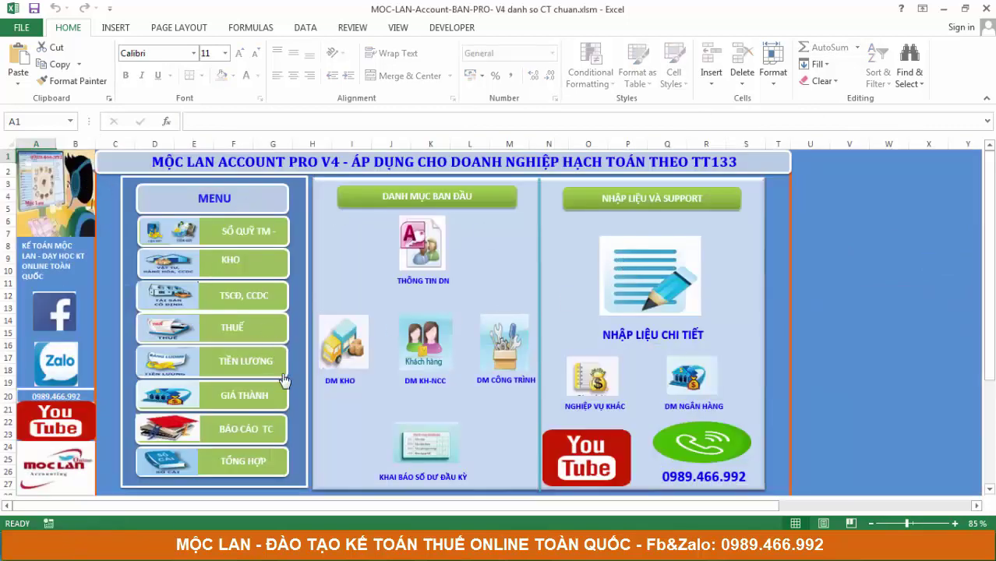
click(268, 401)
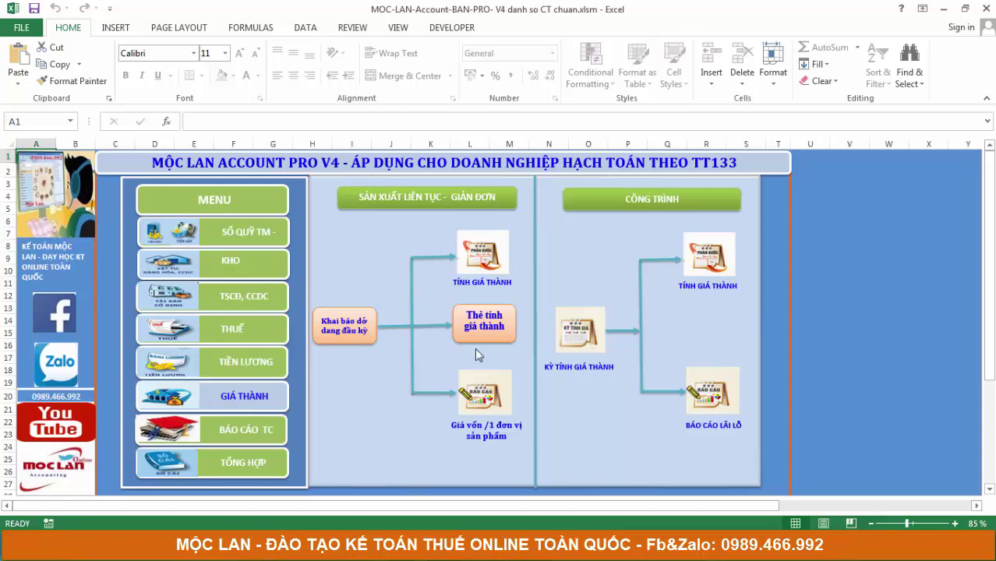
click(265, 430)
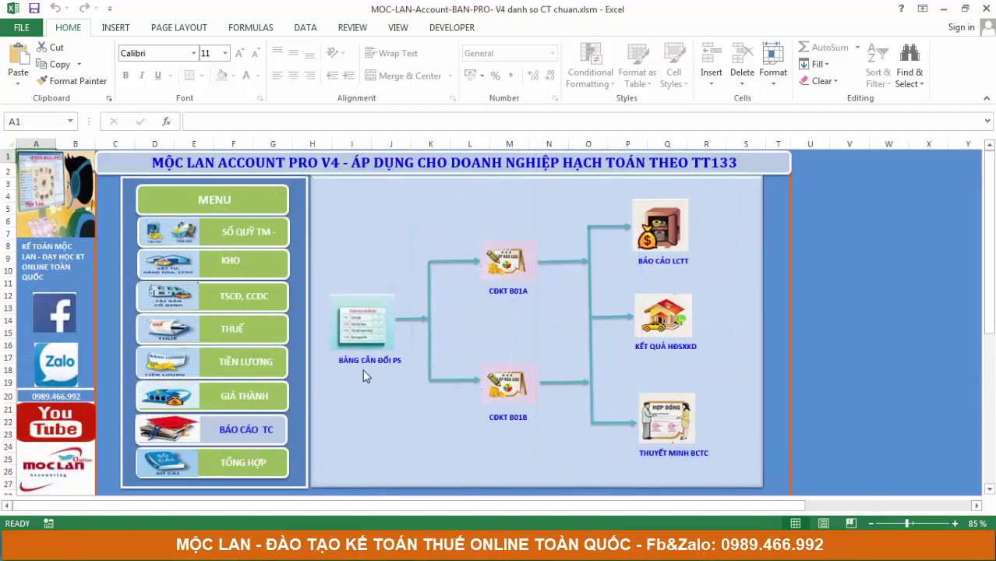
Step: Open the BẢNG CÂN ĐỐI TÀI KHOẢN trial balance and filter its last column to include blanks
click(363, 331)
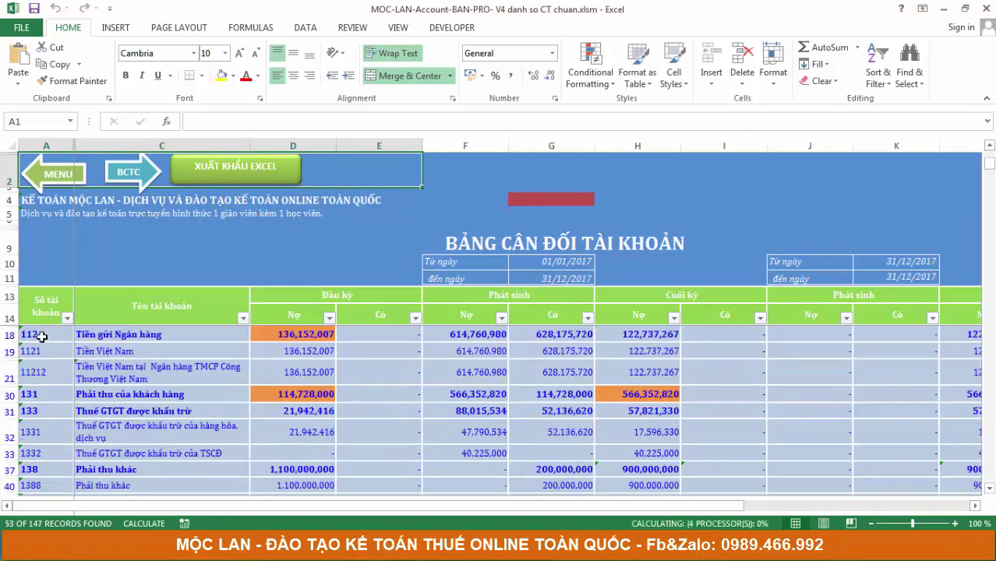
scroll(107, 388, up, 1)
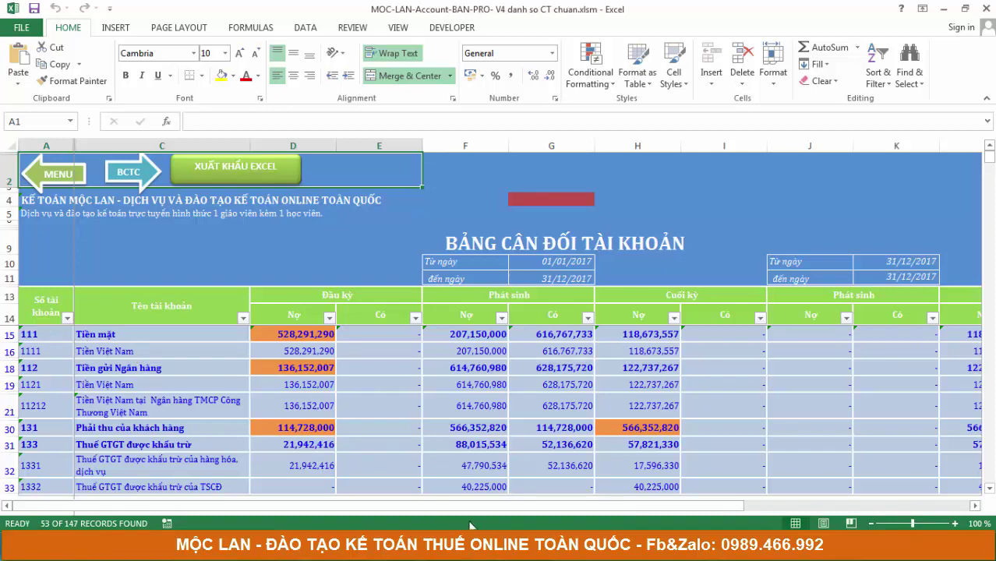
drag(470, 504, 634, 505)
click(714, 317)
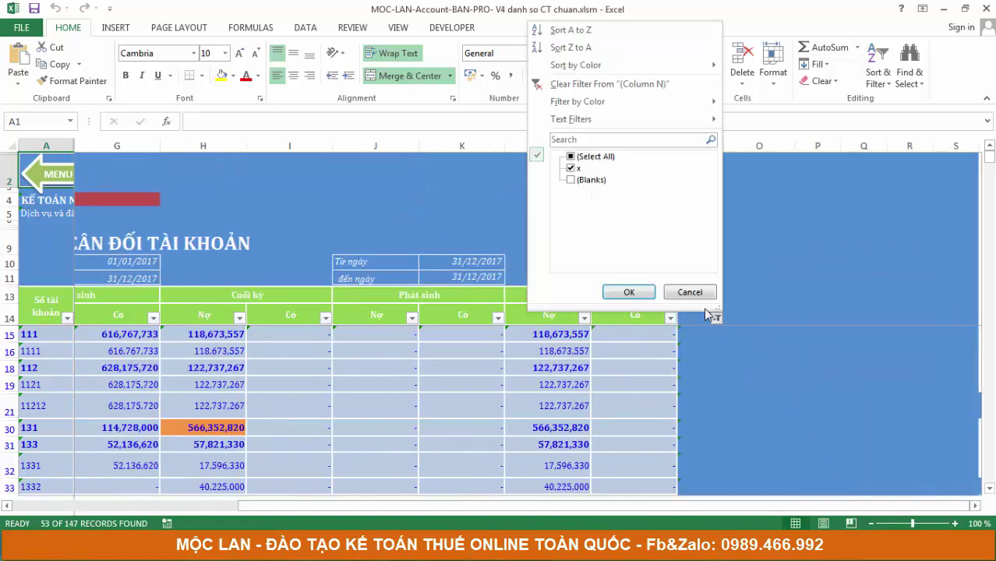
click(596, 180)
click(629, 291)
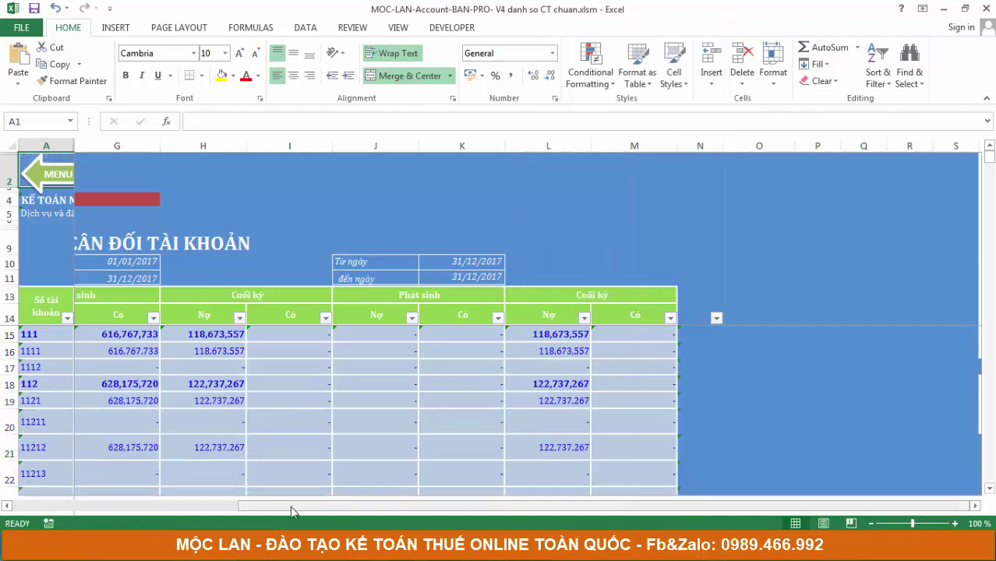
drag(296, 506, 35, 492)
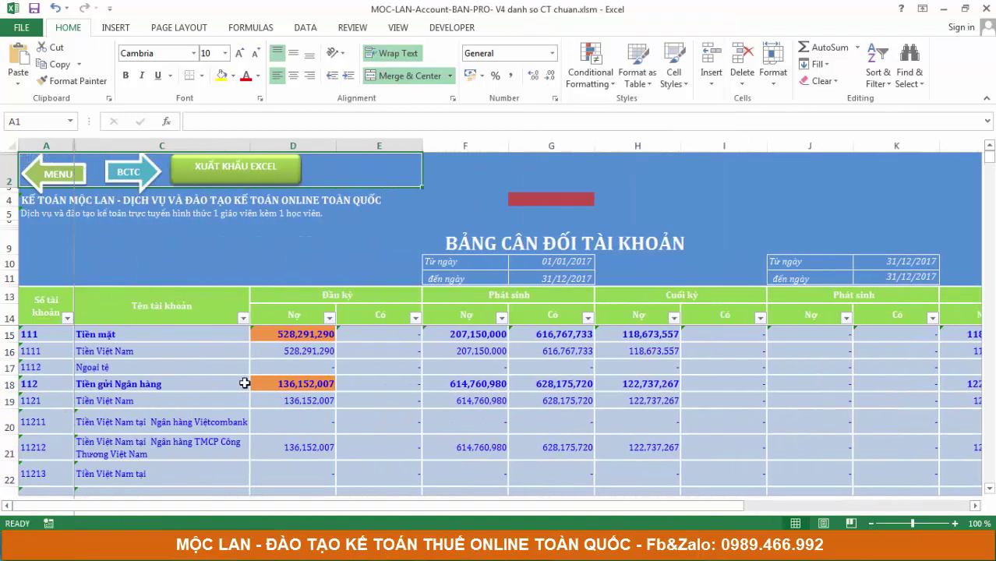
scroll(585, 394, down, 4)
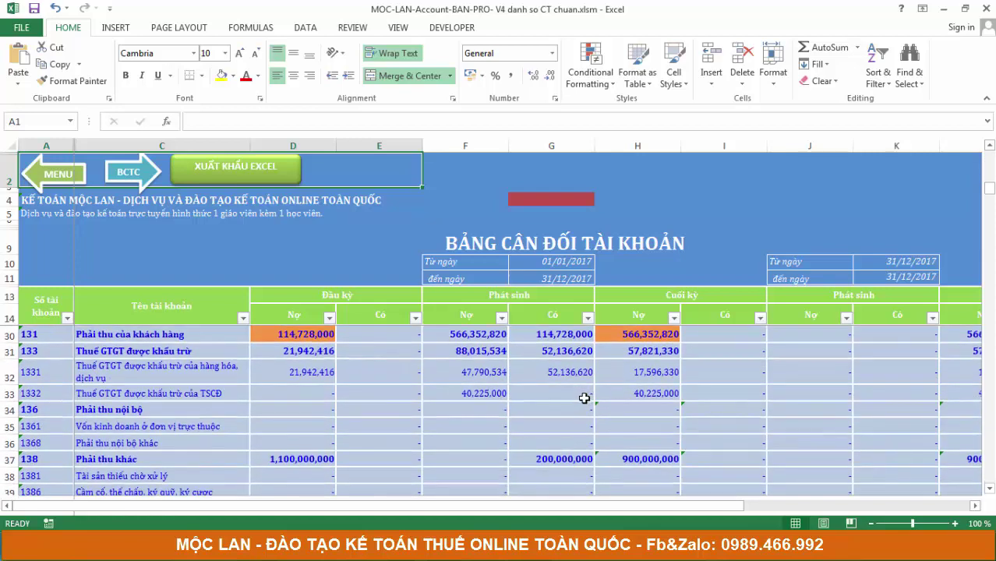
scroll(583, 405, down, 4)
scroll(582, 436, down, 3)
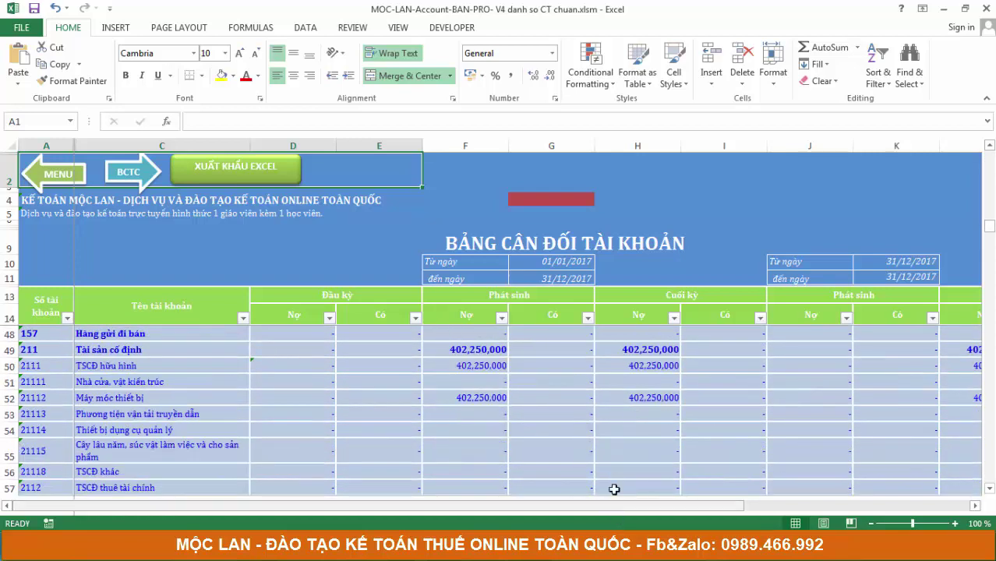
scroll(611, 483, down, 2)
scroll(613, 476, down, 1)
scroll(615, 462, down, 4)
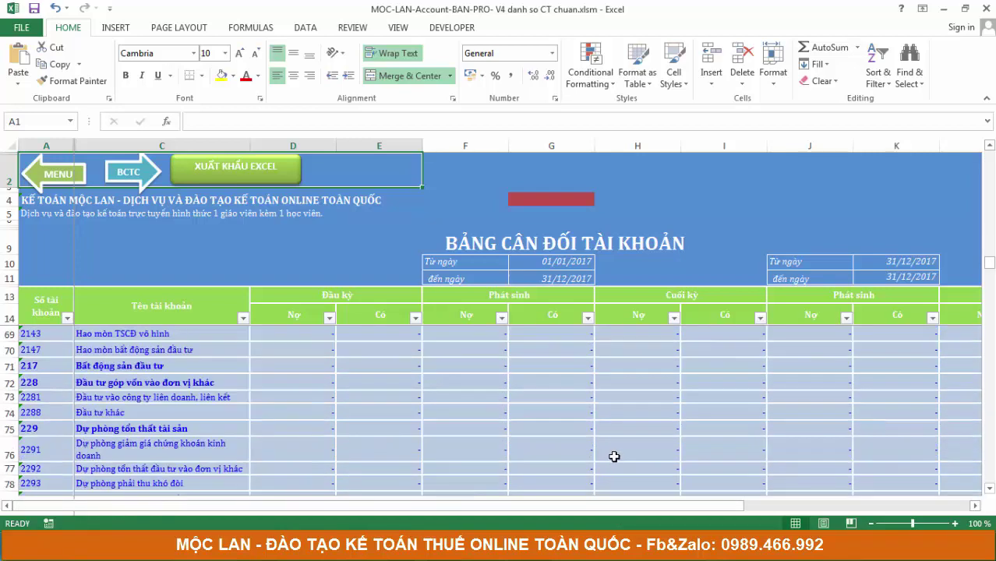
scroll(617, 465, up, 15)
Step: Reopen the trial balance from the BCTC chart showing only the 53 active accounts
click(148, 184)
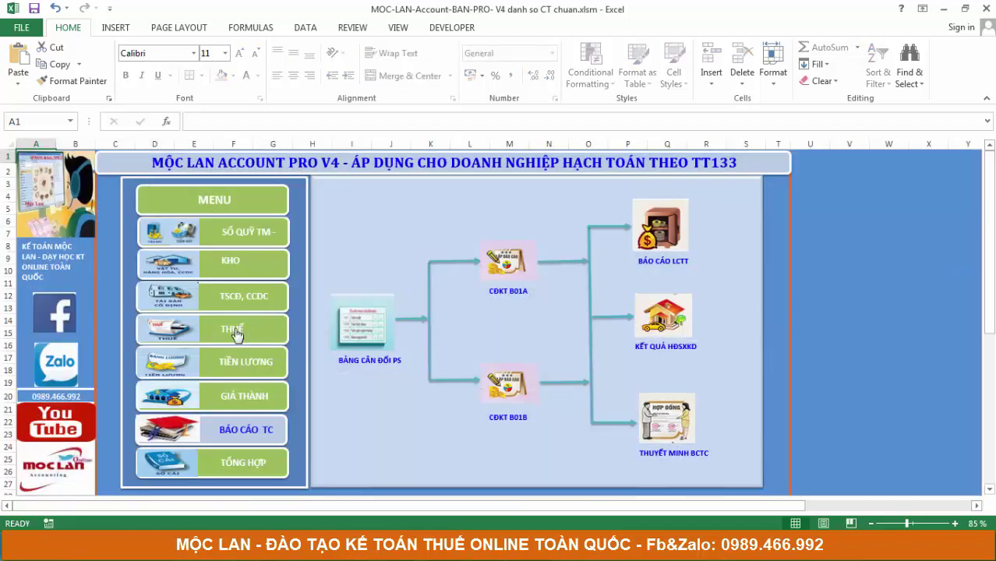
click(370, 341)
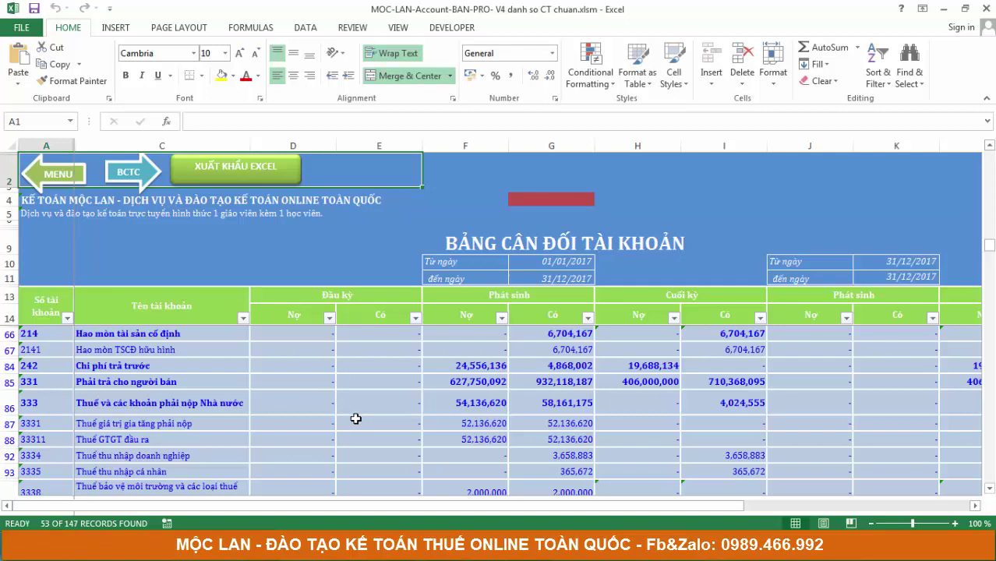
scroll(279, 421, up, 5)
scroll(299, 347, up, 2)
scroll(390, 374, up, 3)
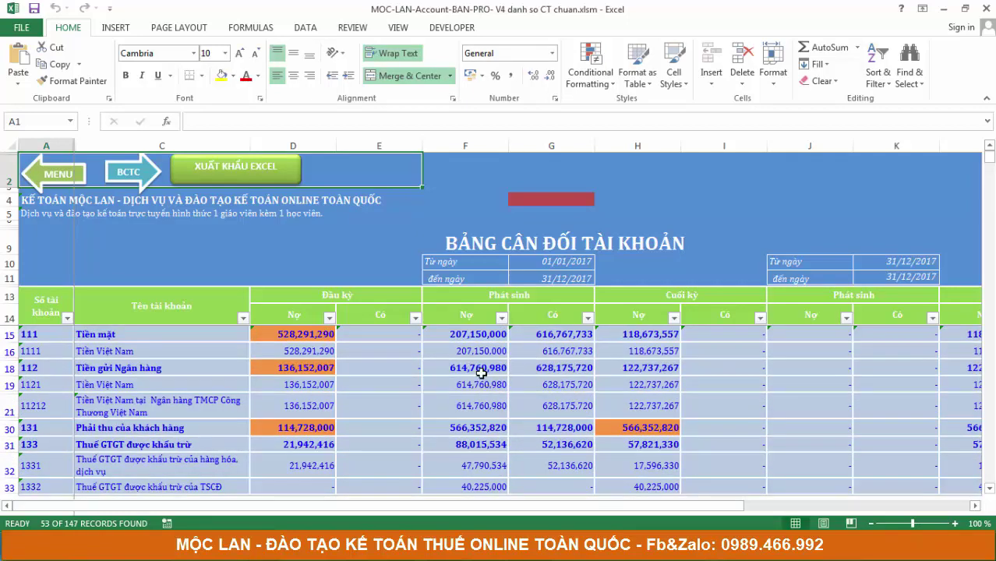
scroll(481, 374, down, 3)
scroll(483, 378, down, 2)
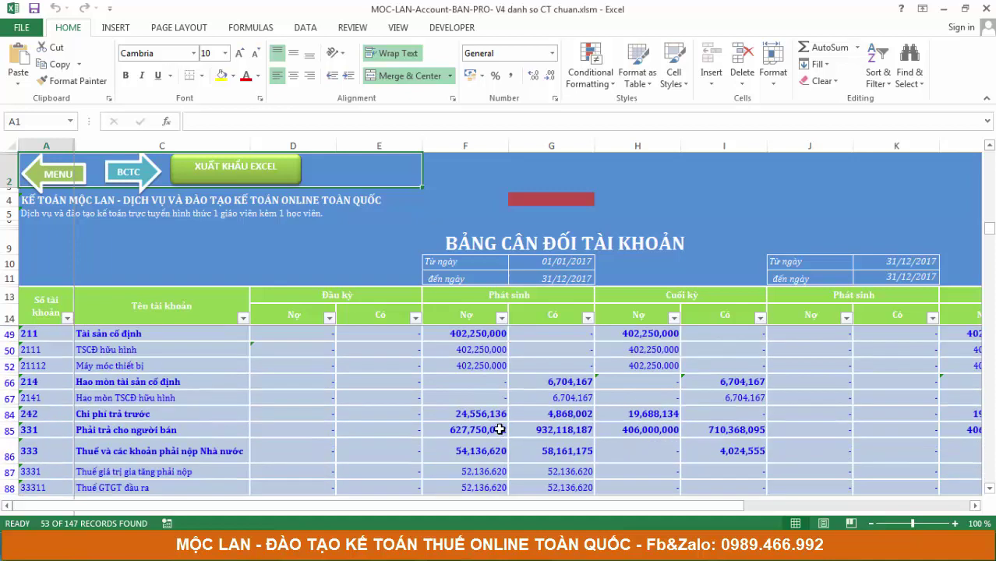
scroll(497, 419, up, 2)
scroll(497, 419, up, 3)
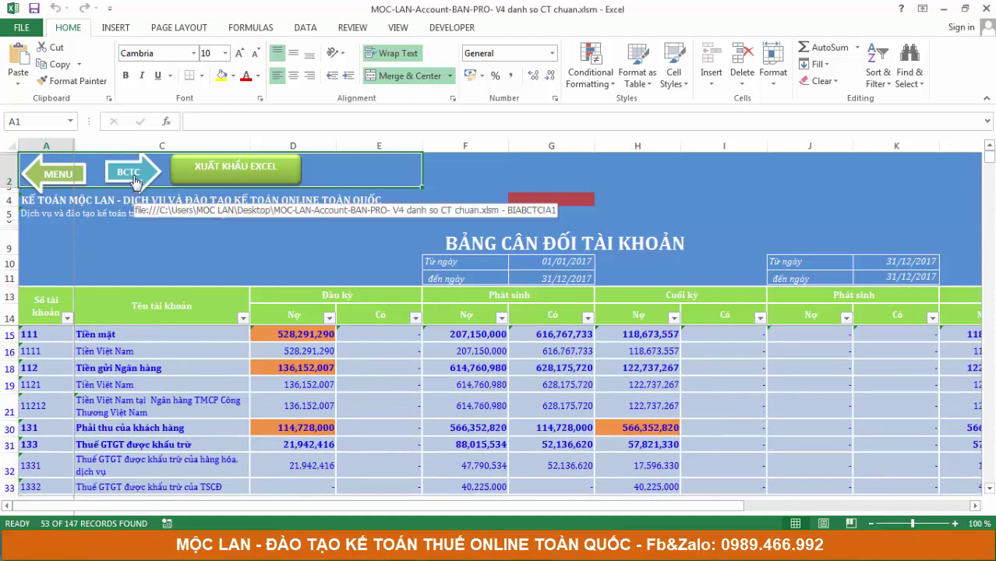
Step: Select the period date cells G10, G11 and K10:K11 (01/01/2017–31/12/2017)
click(568, 260)
click(573, 279)
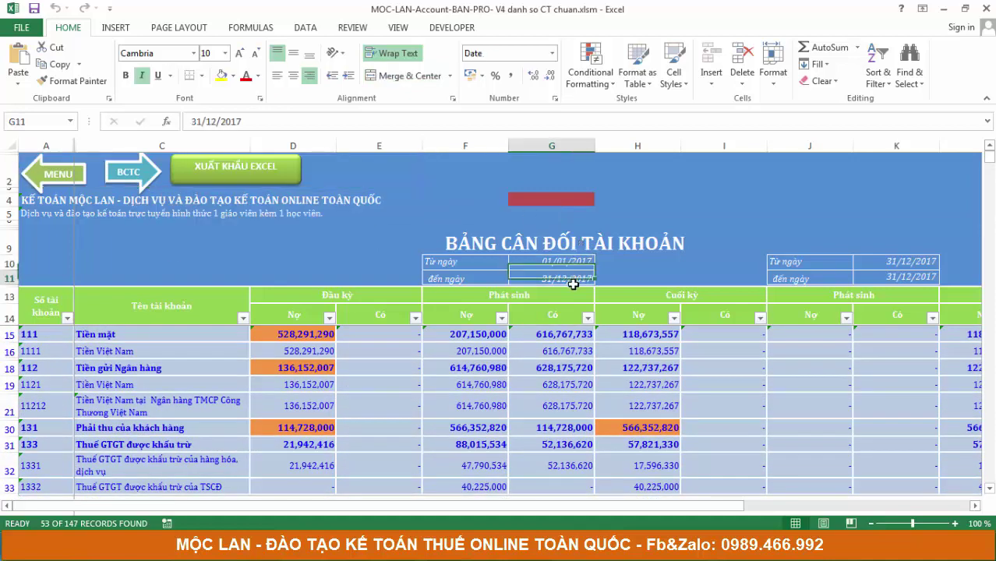
drag(865, 267, 896, 278)
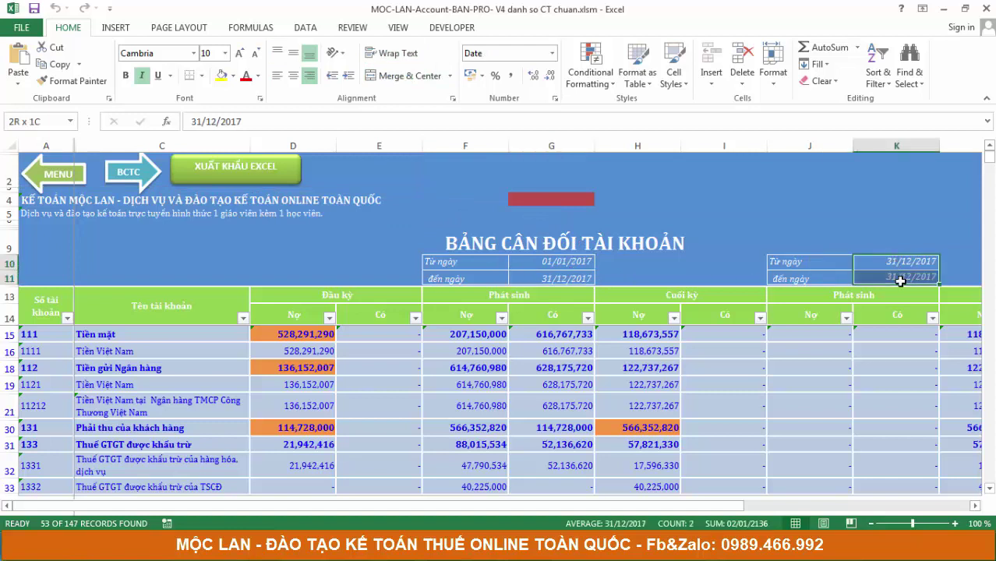
click(531, 263)
drag(531, 263, 543, 282)
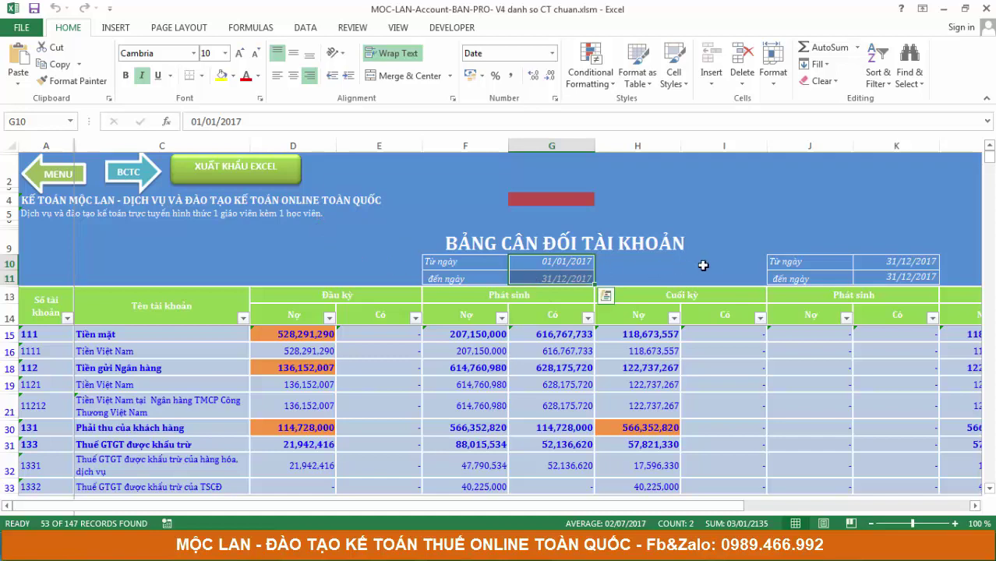
Step: Open the B01a-DNN balance sheet from the financial-reports flow chart and scroll through it
click(135, 173)
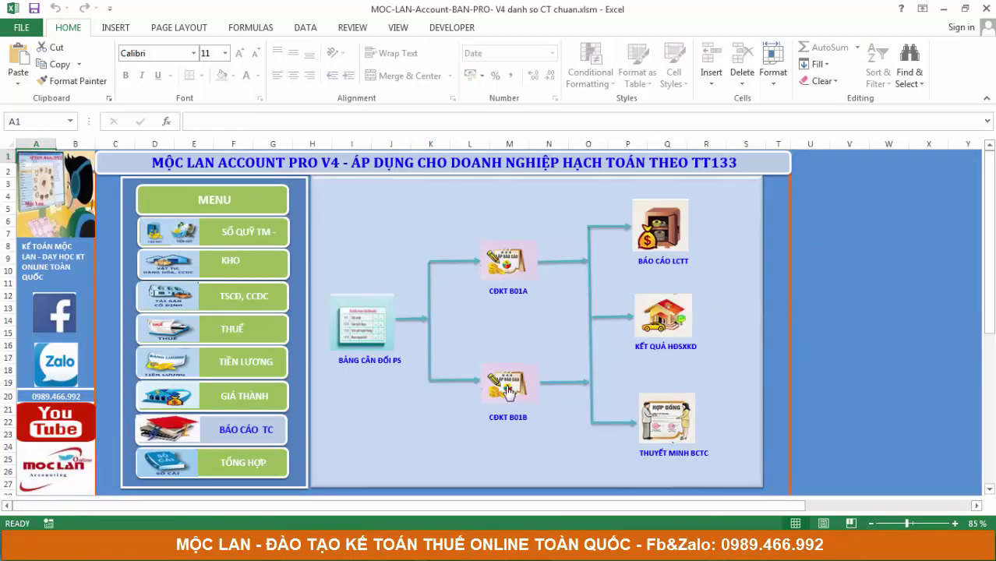
click(510, 267)
scroll(552, 300, down, 4)
scroll(563, 329, down, 5)
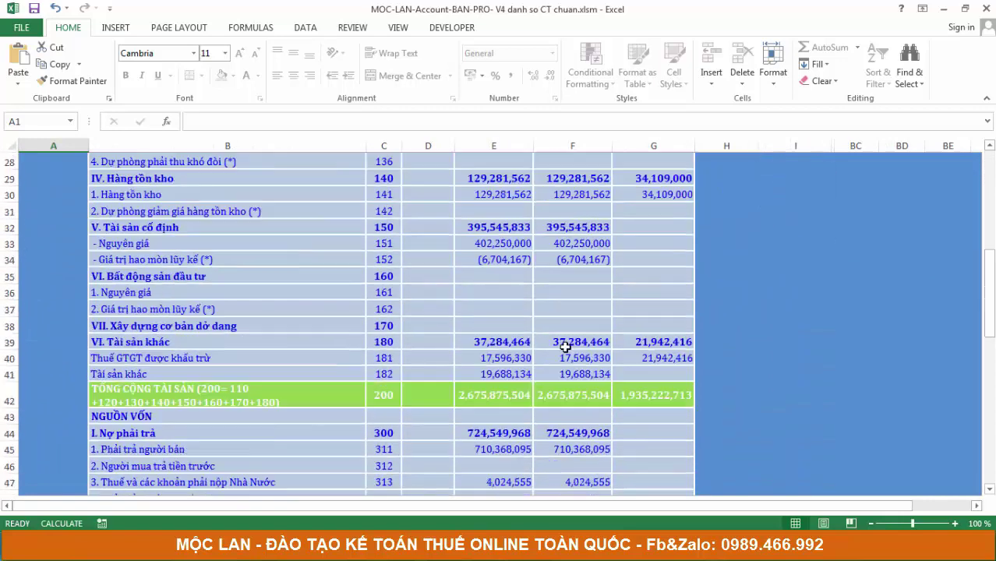
scroll(592, 397, up, 5)
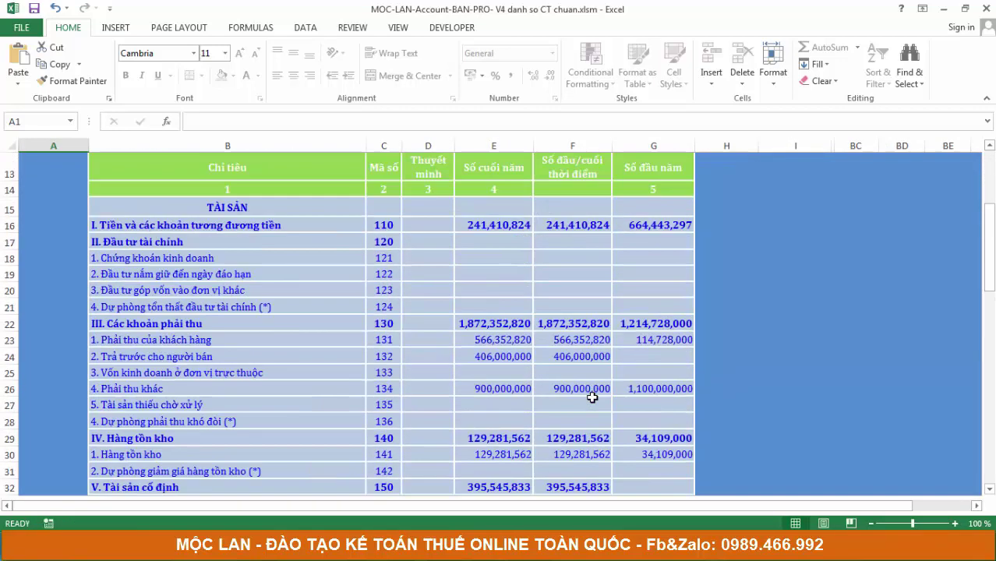
scroll(592, 397, up, 4)
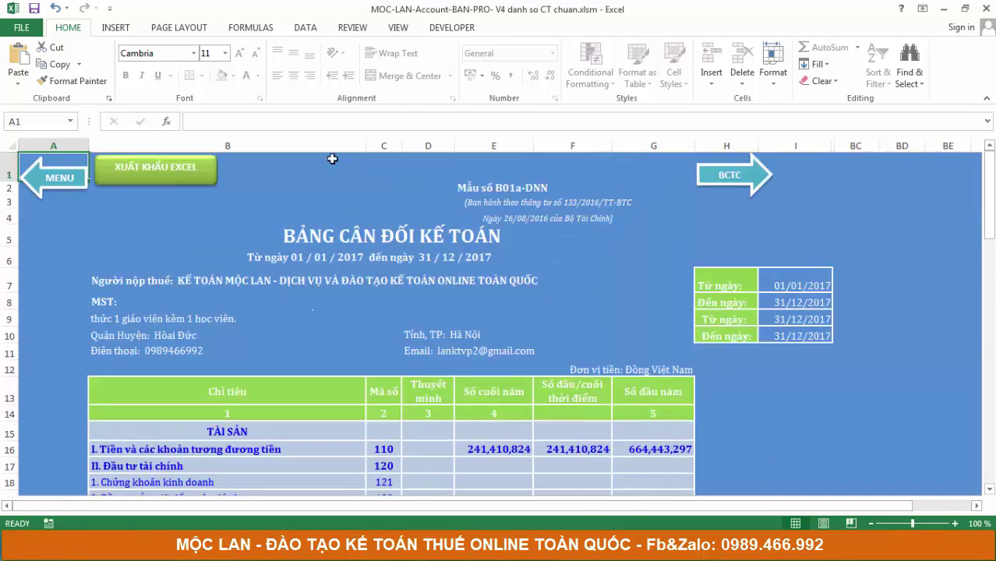
scroll(602, 350, down, 1)
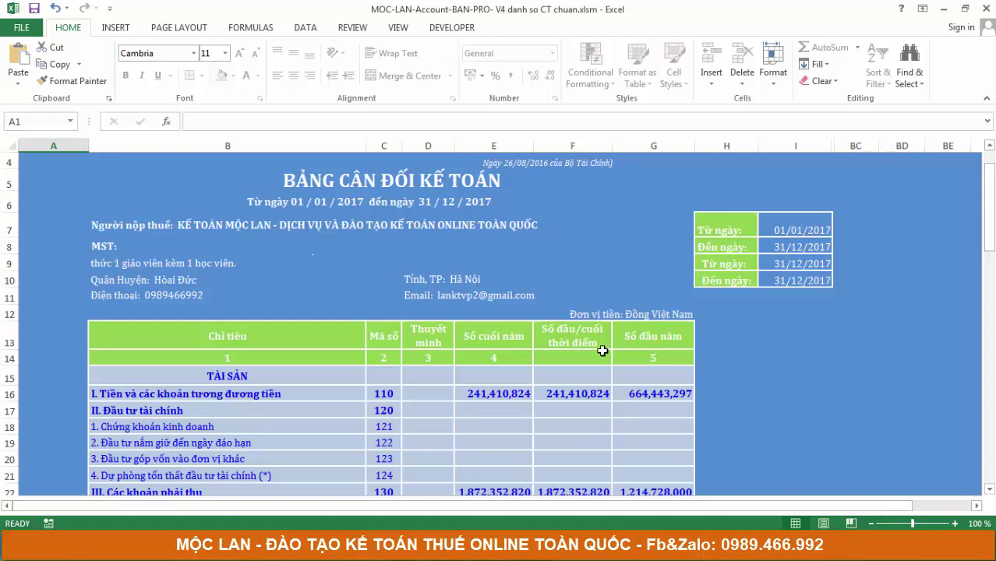
Step: Check the year-end cash and equivalents figure of 241,410,824, then return to the main menu
click(498, 379)
click(554, 392)
scroll(570, 389, up, 1)
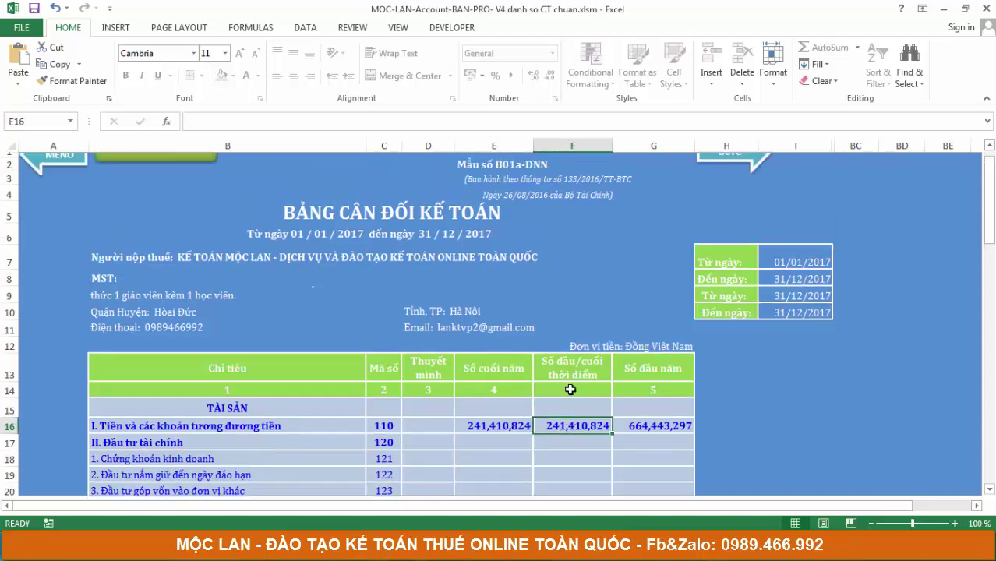
scroll(570, 390, up, 1)
click(737, 167)
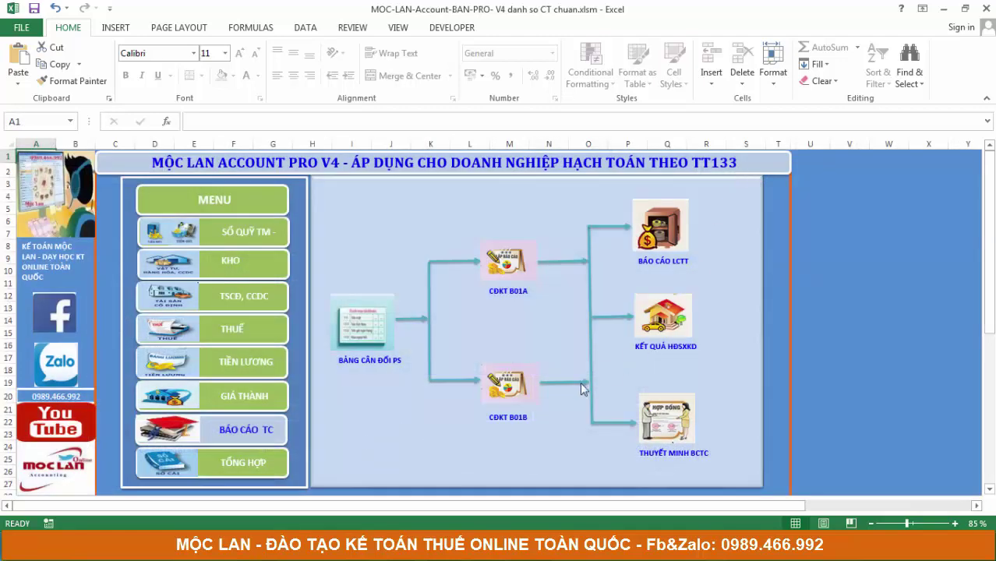
Step: Preview the B01b-DNN balance sheet and the business results report, returning to the menu after each
click(530, 405)
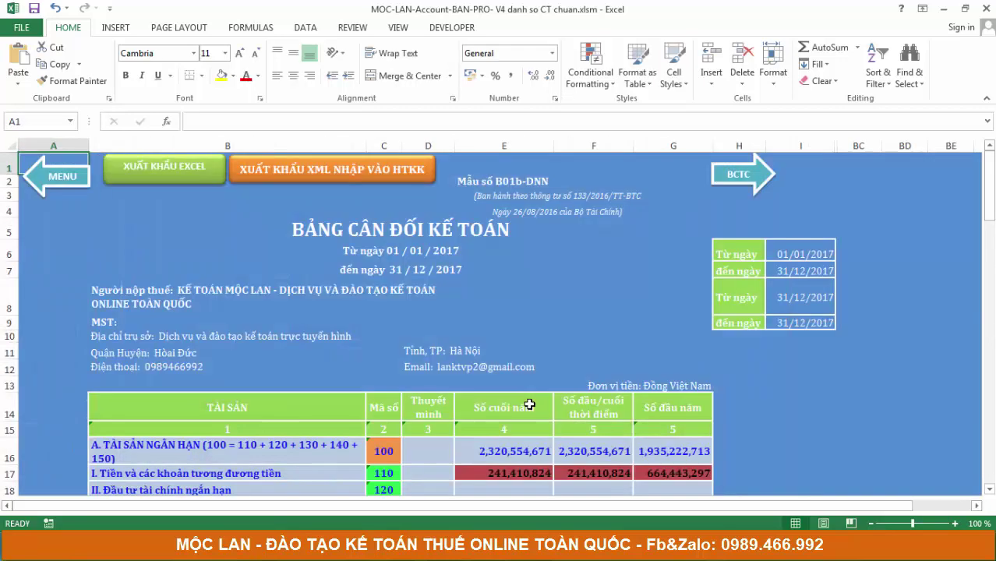
click(722, 176)
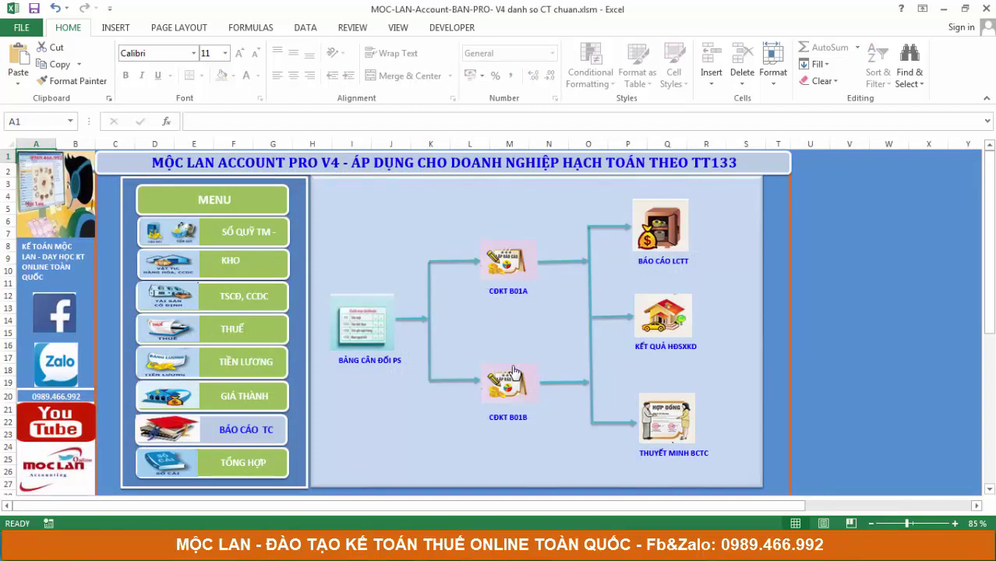
click(660, 331)
click(775, 177)
Step: Preview the cash flow statement and the financial statement notes, then show the TỔNG HỢP panel
click(649, 223)
click(771, 179)
click(705, 399)
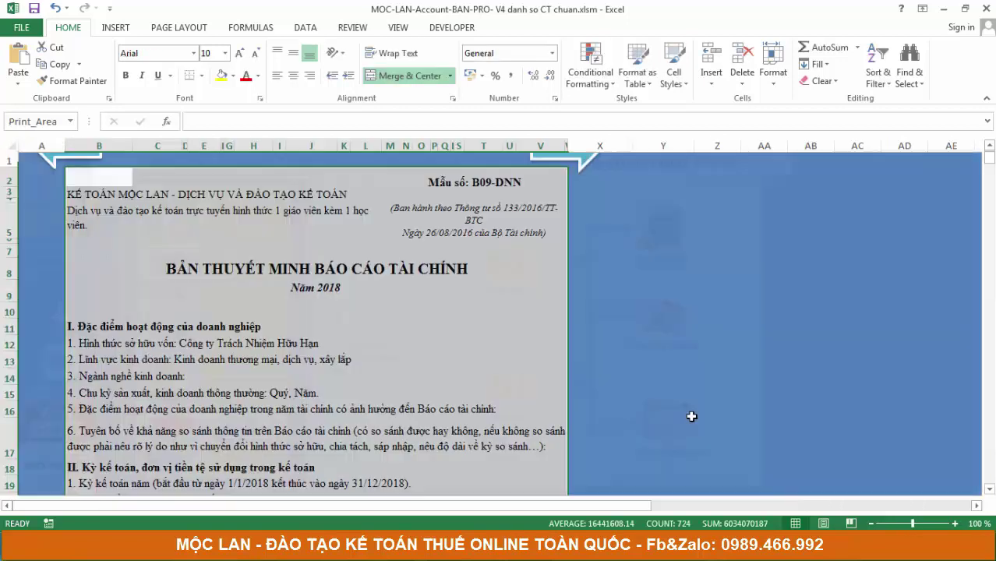
click(577, 191)
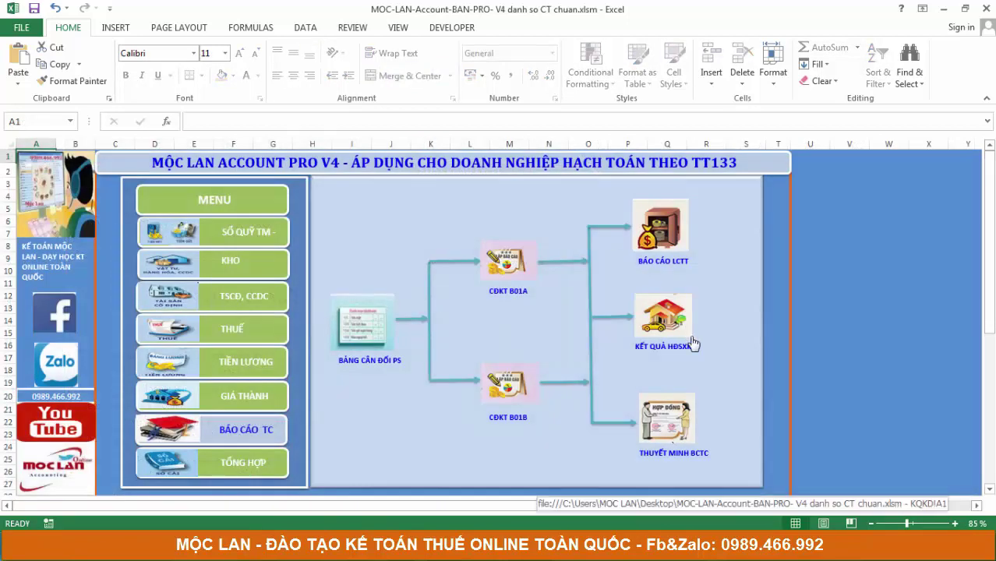
click(243, 465)
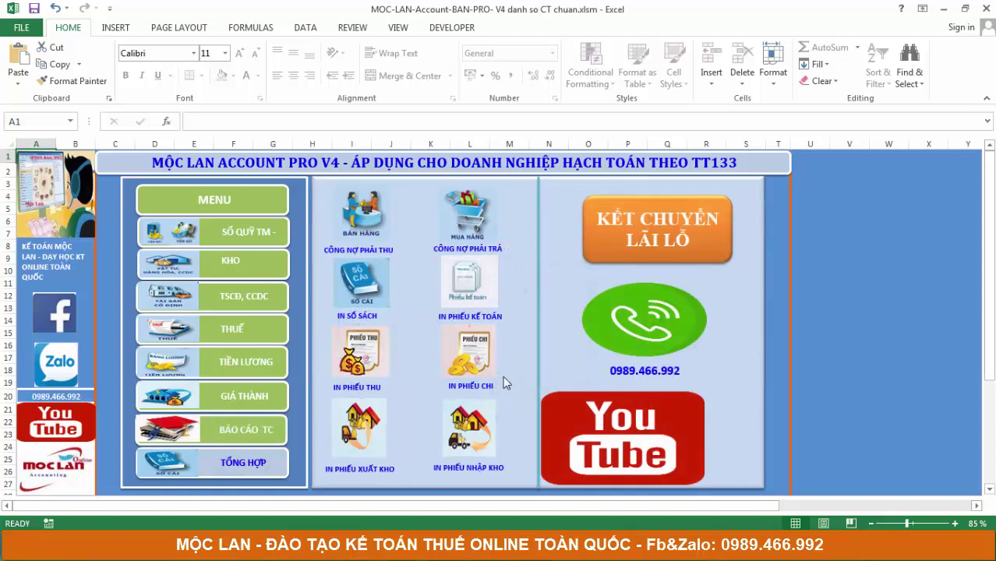
Step: View the cash receipt and payment voucher print sheets, then return to the summary panel
click(350, 370)
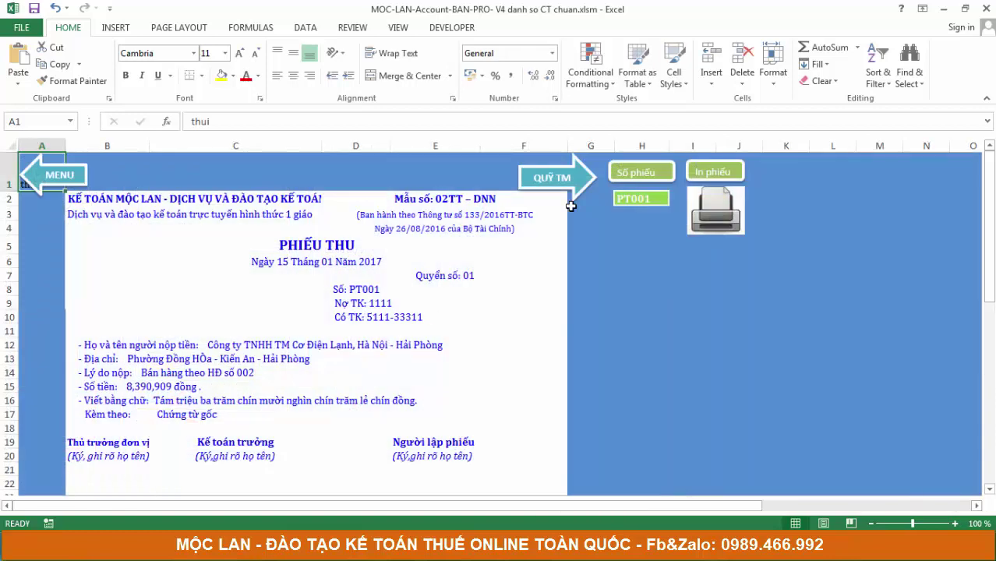
click(574, 189)
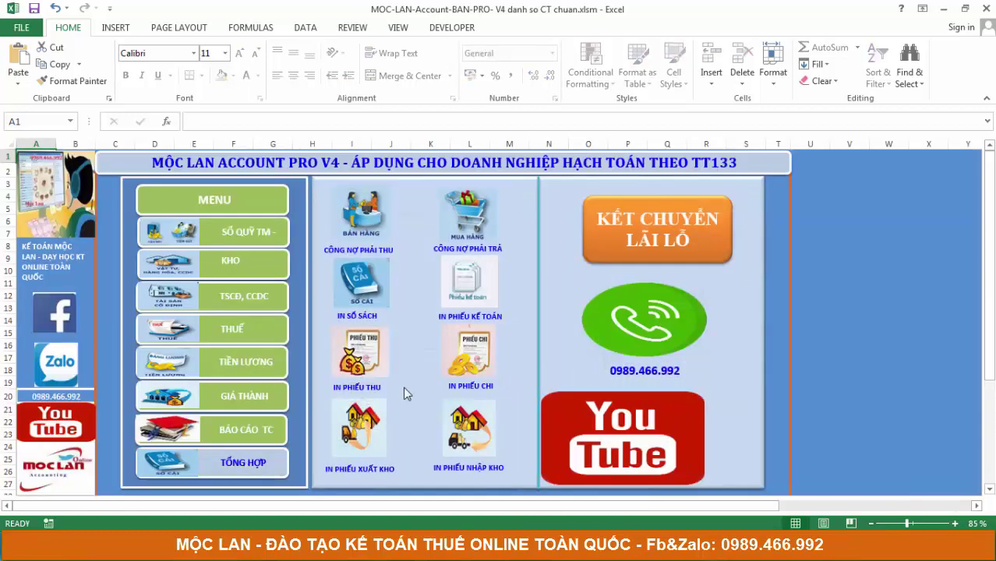
click(479, 363)
scroll(503, 403, down, 3)
scroll(507, 377, down, 1)
scroll(517, 395, up, 4)
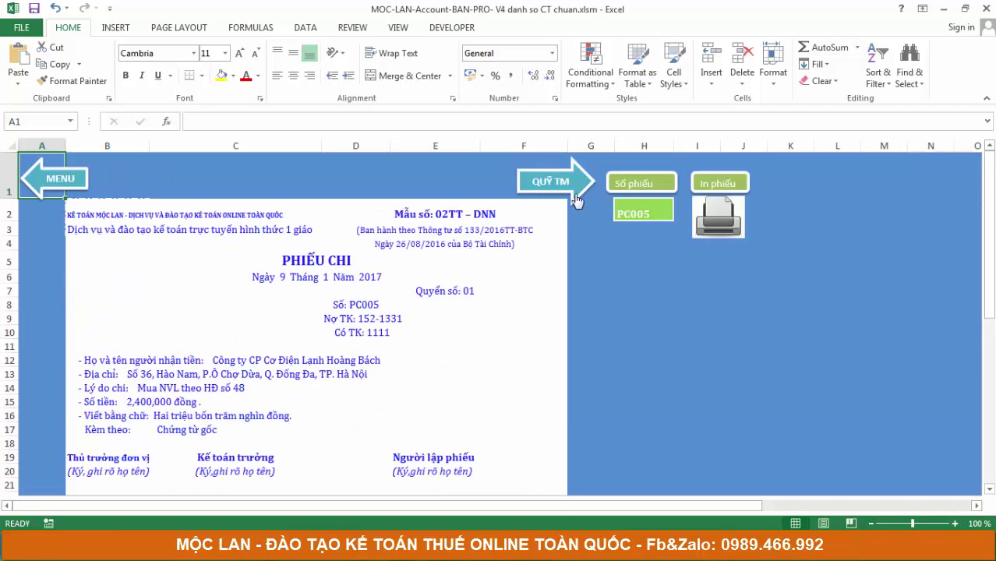
click(576, 201)
click(259, 469)
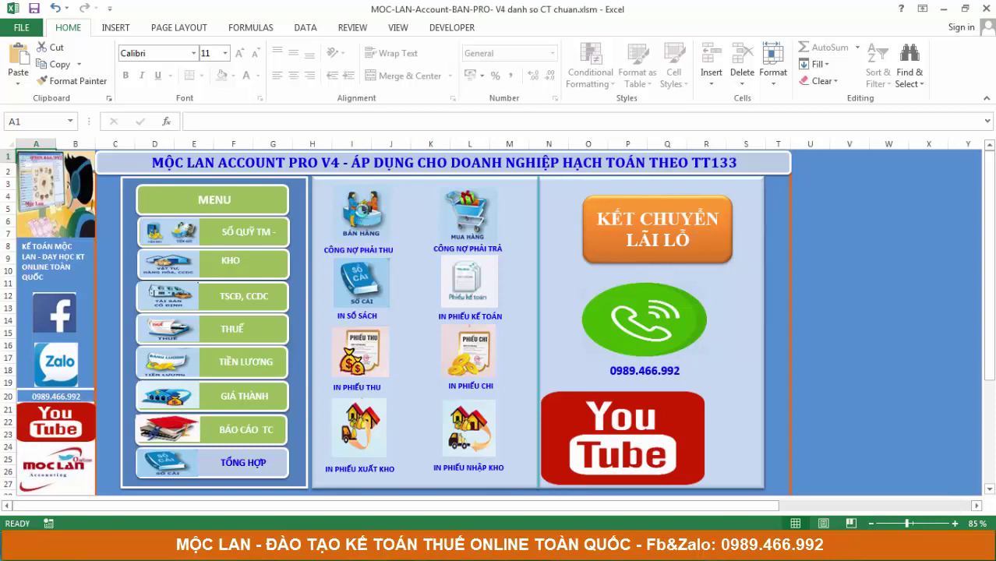
Step: Review the account 131 receivables and account 331 payables summaries, then show the IN SỔ ledger options
click(360, 217)
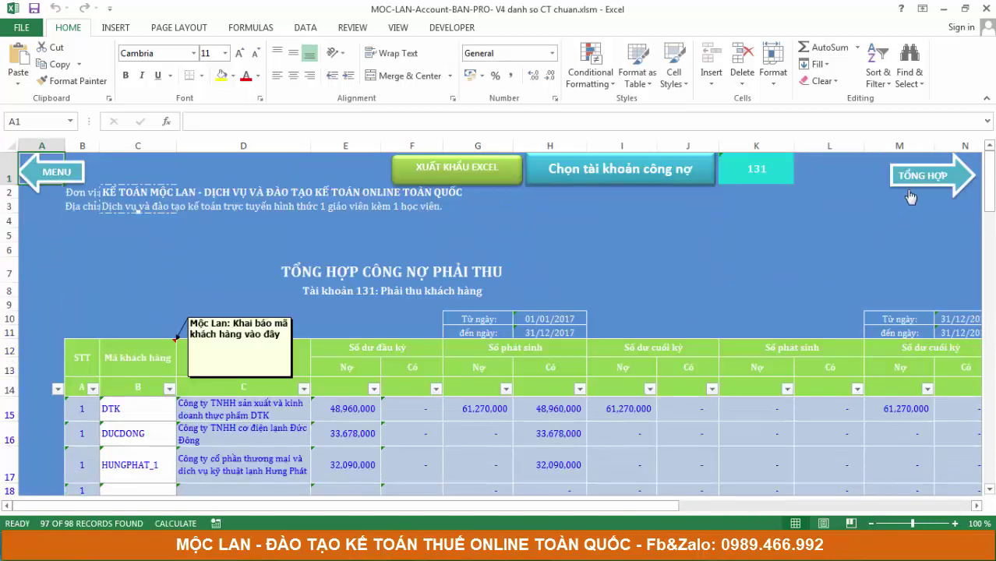
click(908, 188)
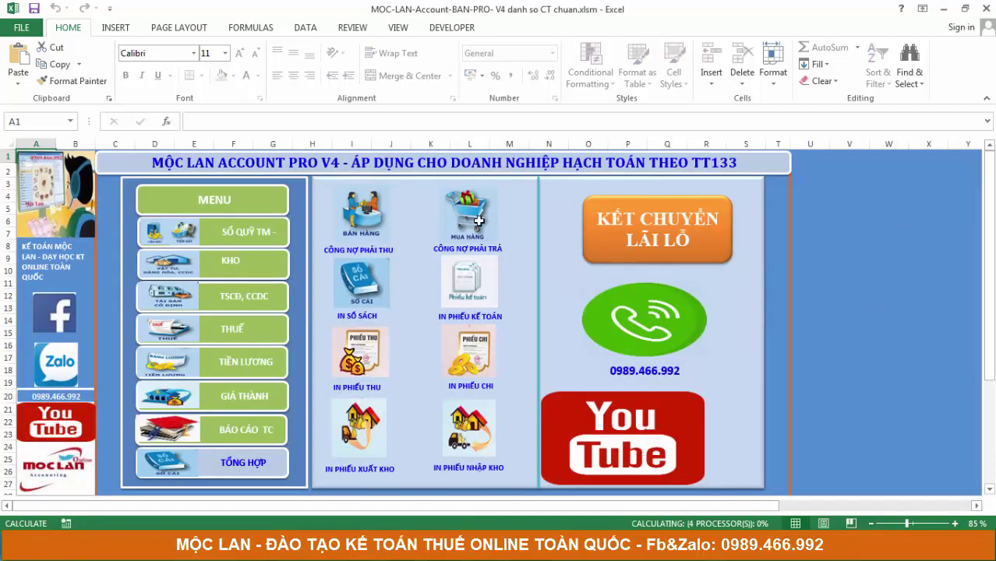
click(524, 237)
scroll(670, 343, down, 2)
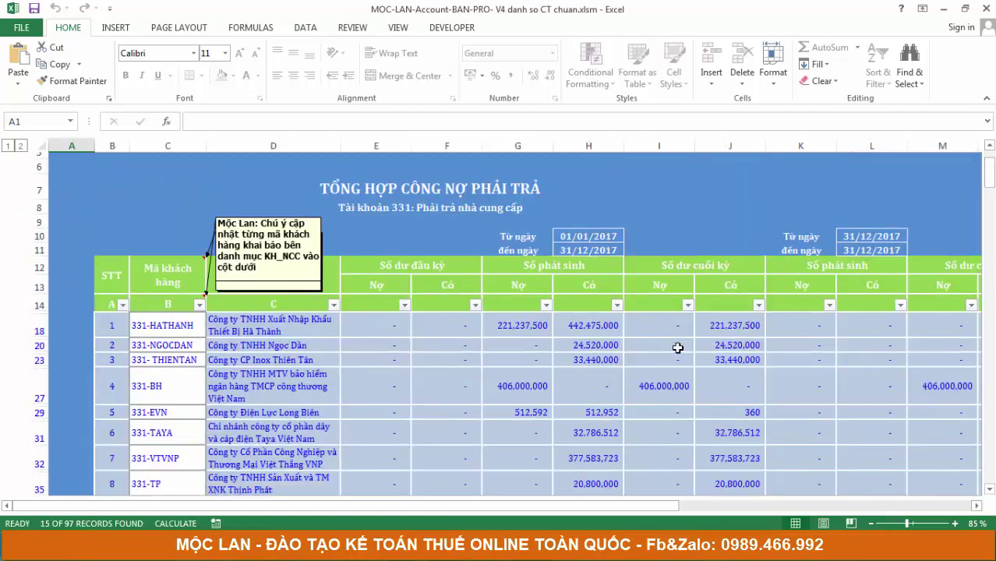
scroll(677, 348, down, 3)
scroll(677, 348, up, 5)
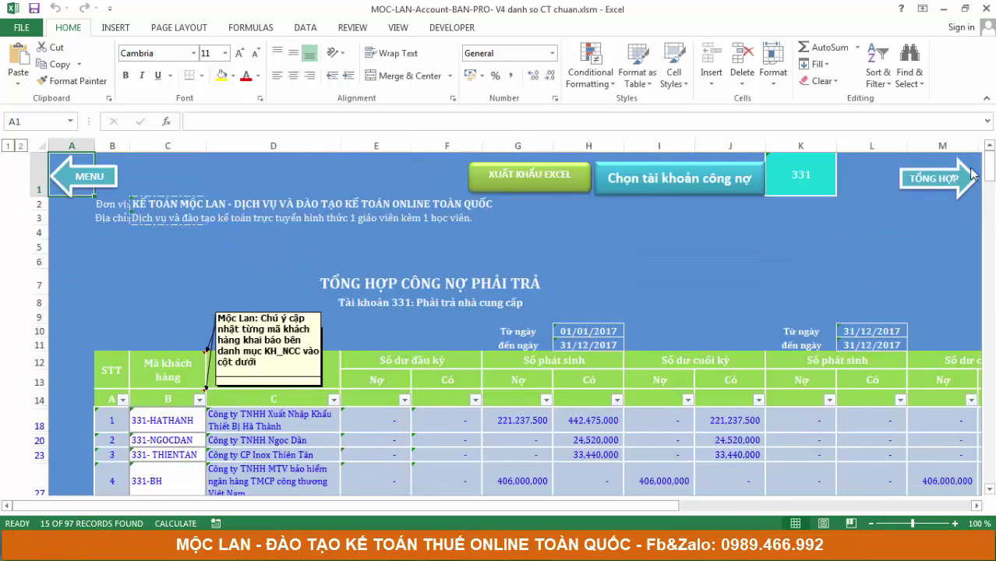
click(933, 179)
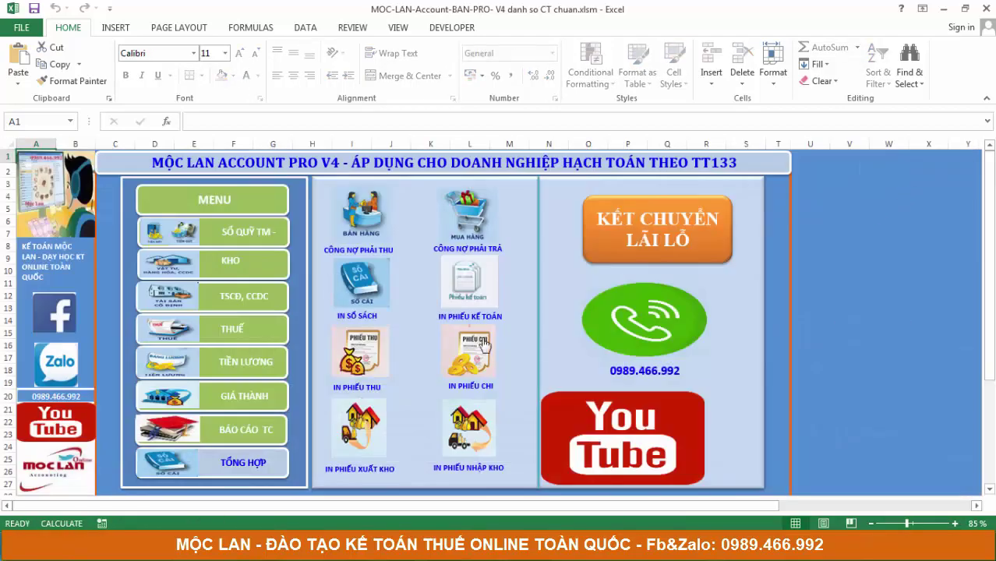
click(377, 300)
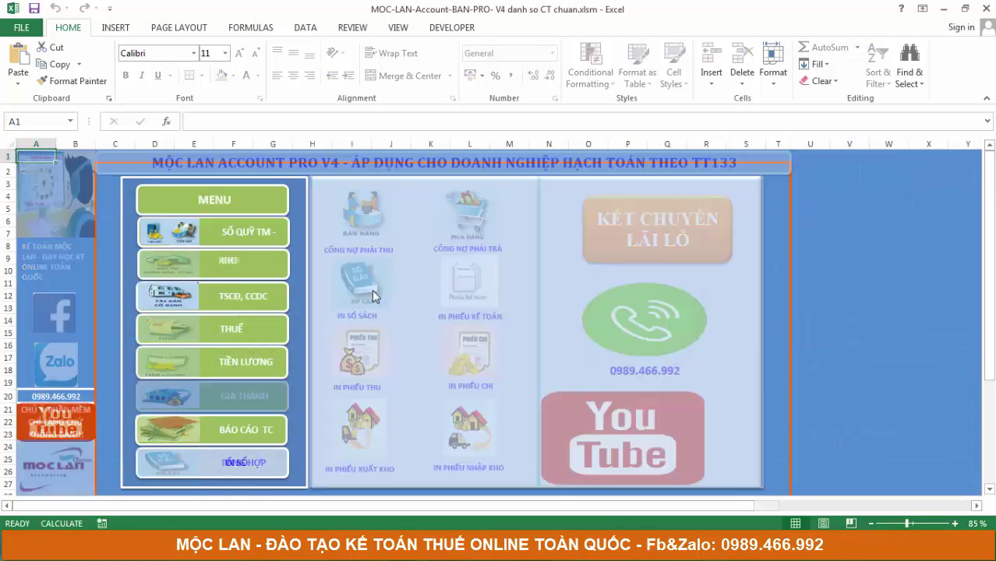
Step: Switch the account detail ledger in F8 to account 911 and review its 521,399,180 closing transfers
click(476, 240)
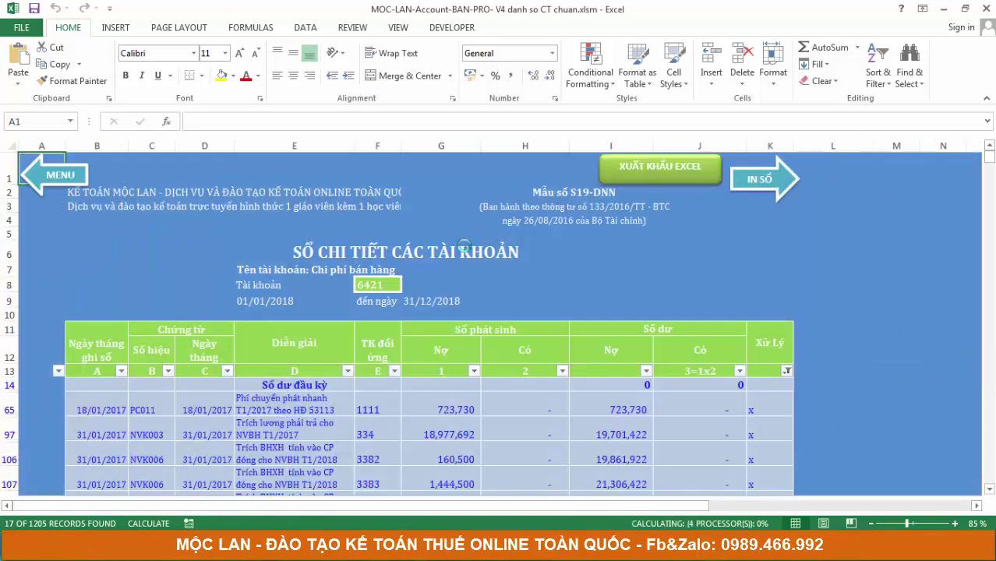
scroll(553, 397, up, 1)
scroll(476, 352, up, 2)
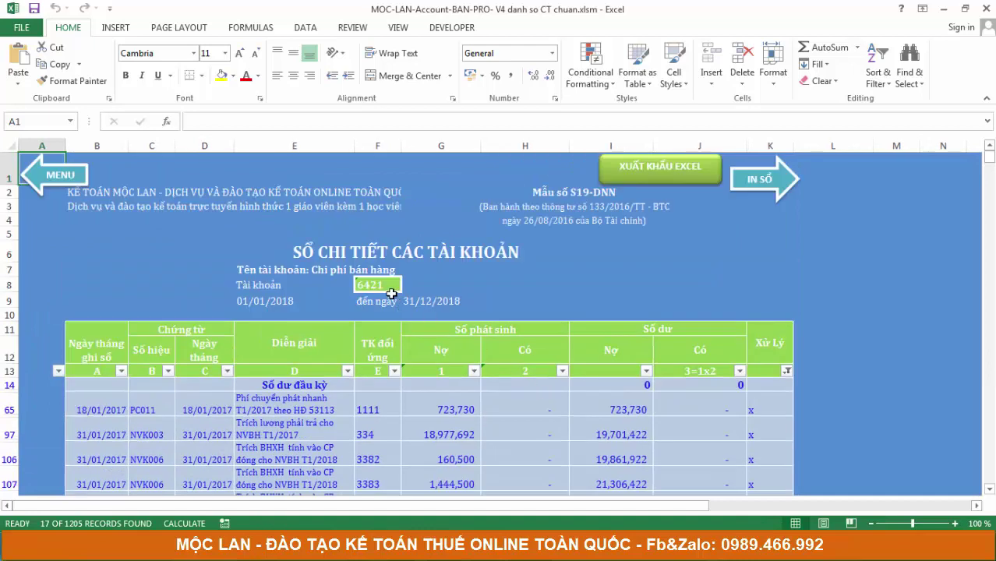
click(393, 284)
click(407, 284)
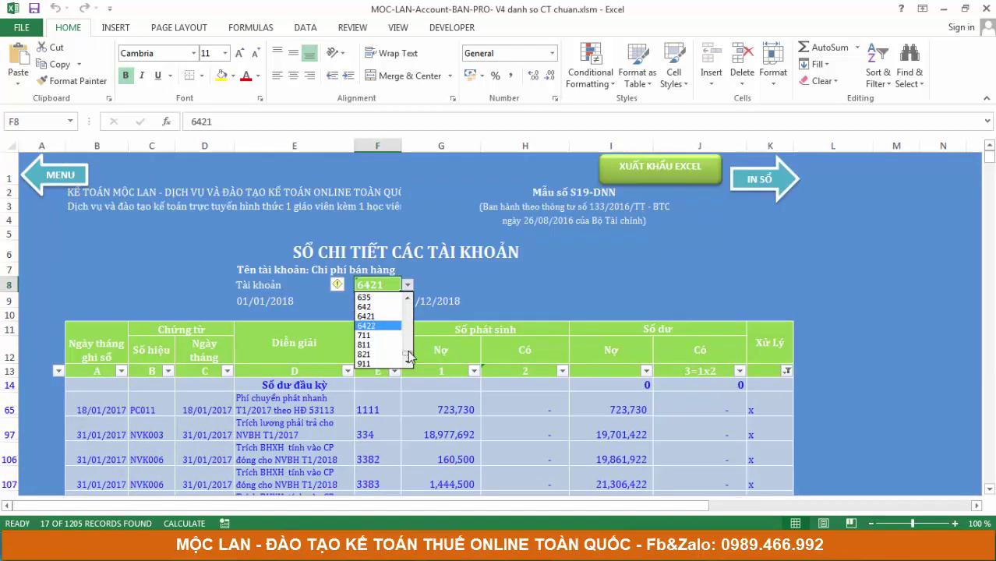
click(375, 363)
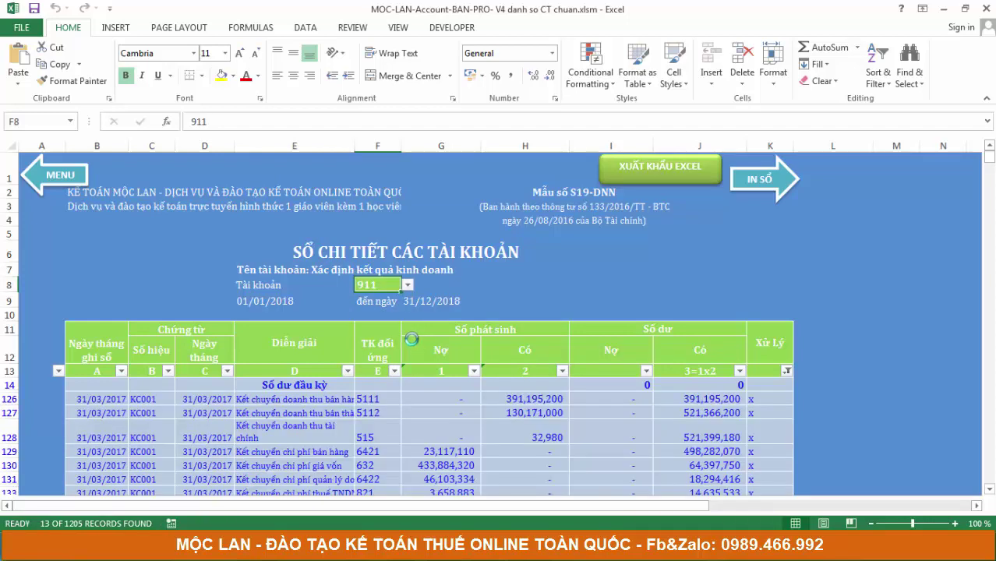
scroll(415, 343, down, 1)
scroll(415, 343, down, 1)
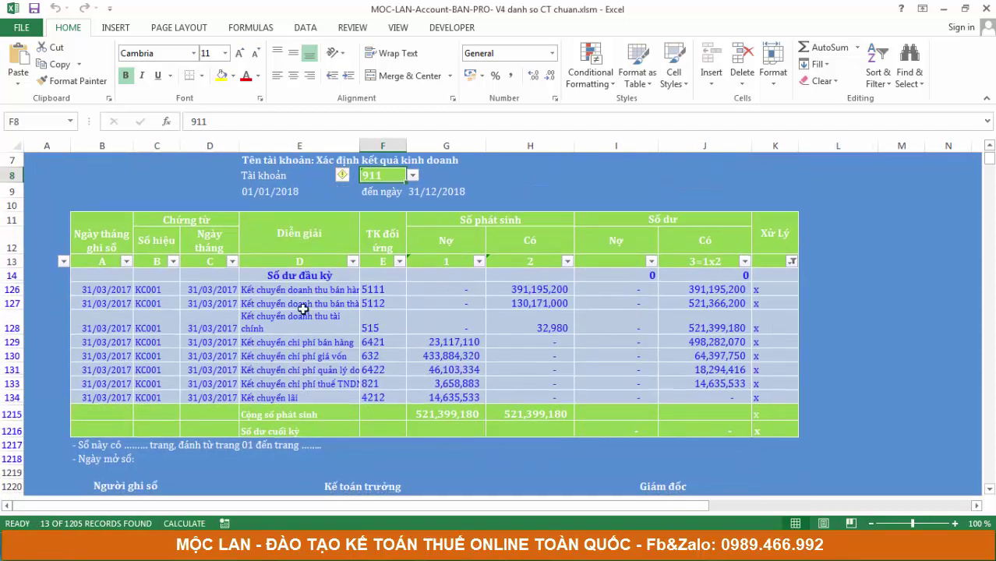
scroll(394, 335, up, 2)
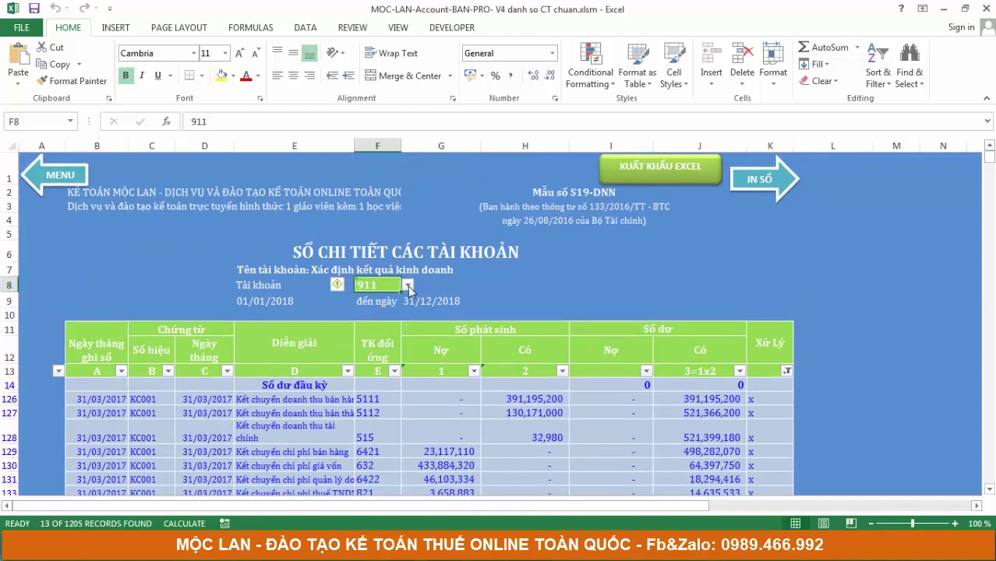
click(409, 285)
click(779, 185)
Step: Glance at the general journal and the S16-DNN cost-of-goods ledger, then show the TỔNG HỢP panel
click(768, 187)
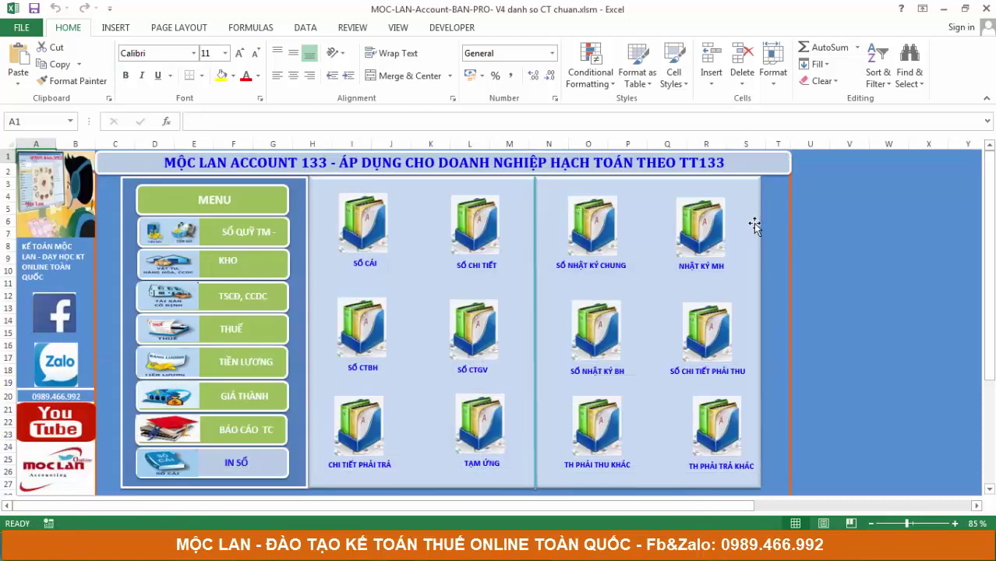
click(595, 247)
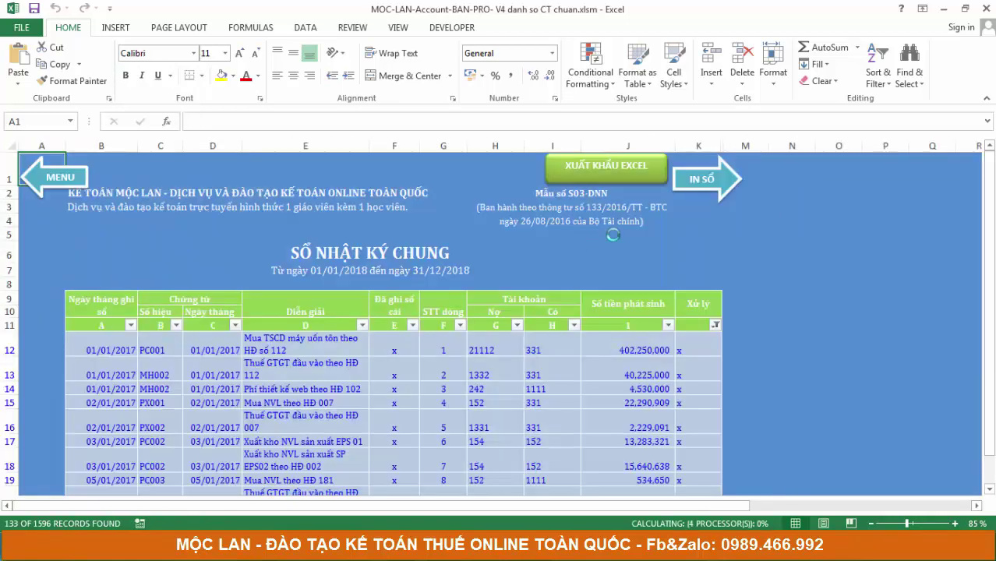
click(695, 182)
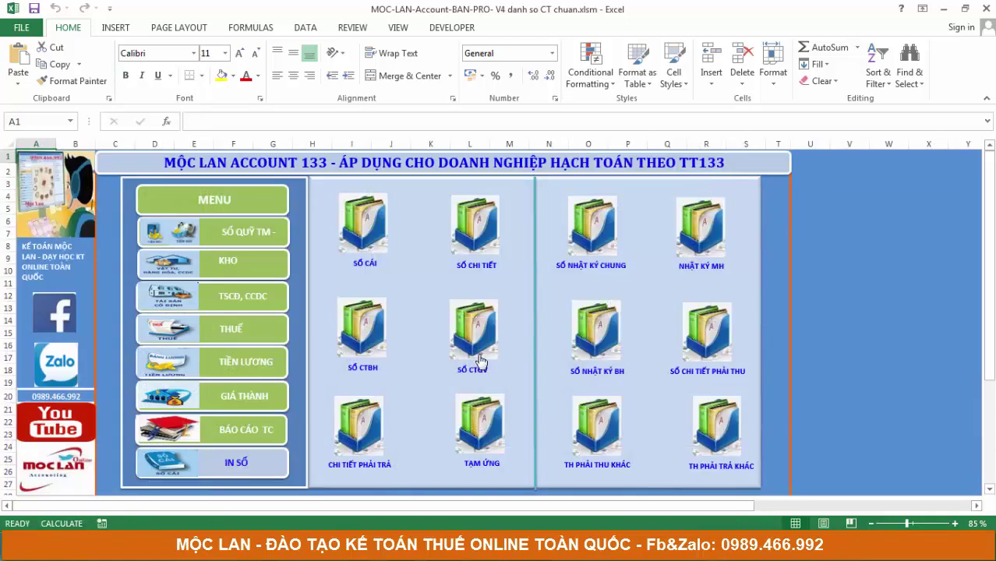
click(479, 359)
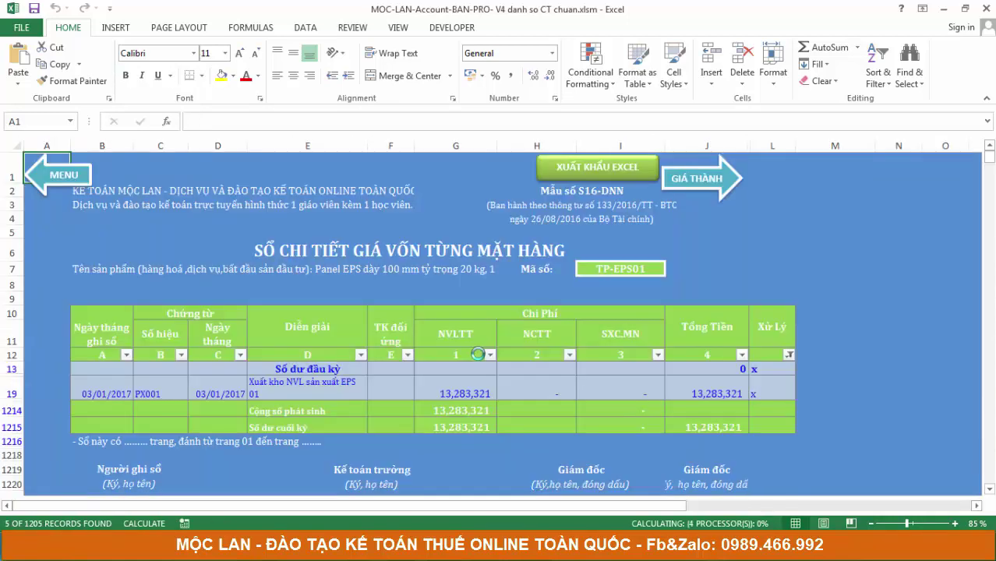
click(709, 186)
click(241, 471)
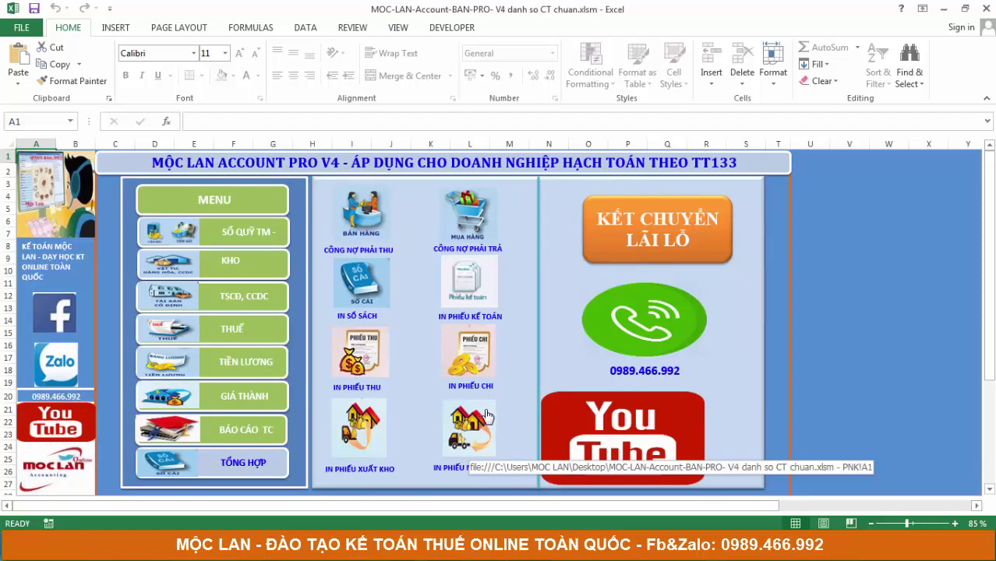
Step: Start KẾT CHUYỂN LÃI LỖ, dismiss the date prompt, rerun and confirm it, then show PHIẾU THU
click(653, 252)
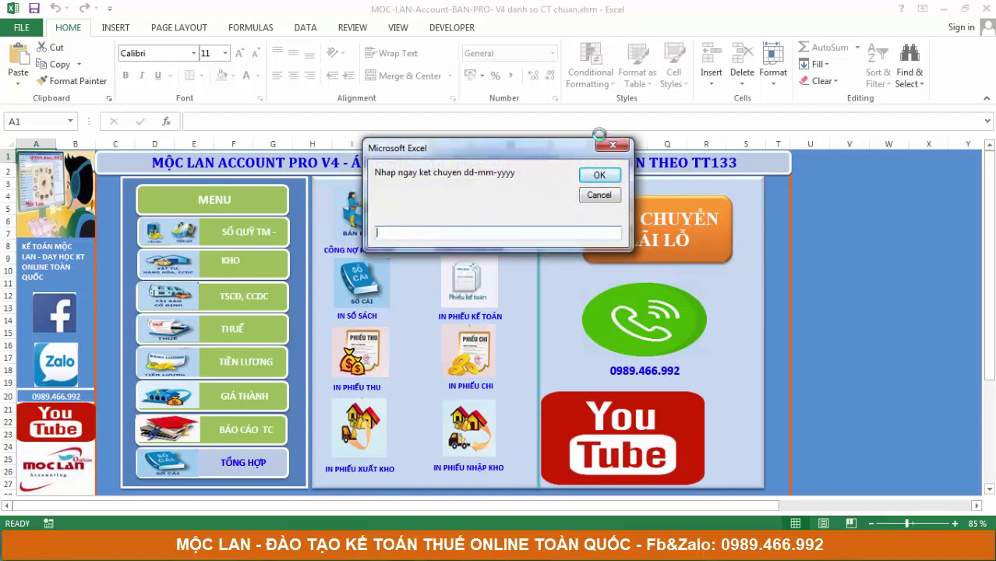
click(612, 146)
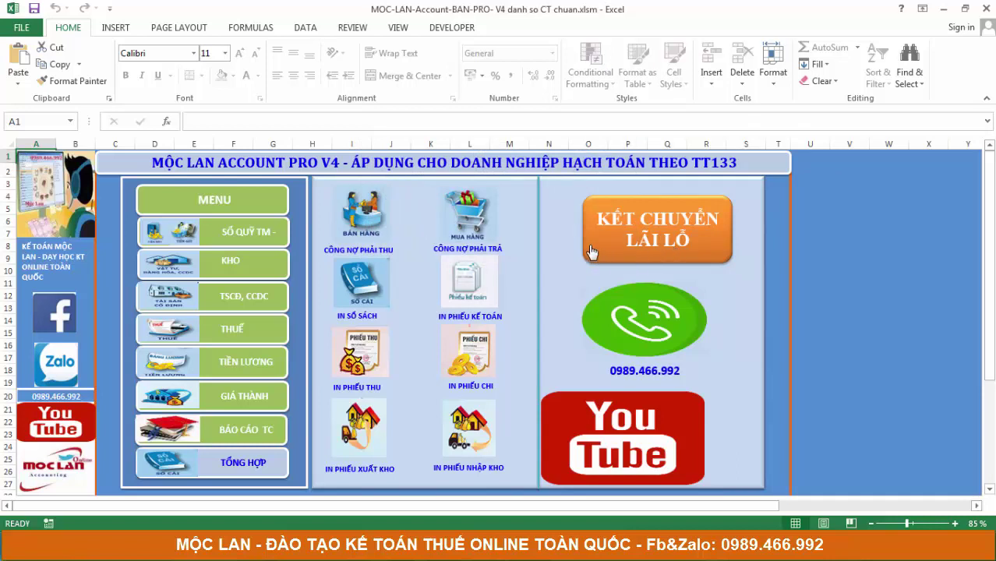
click(660, 244)
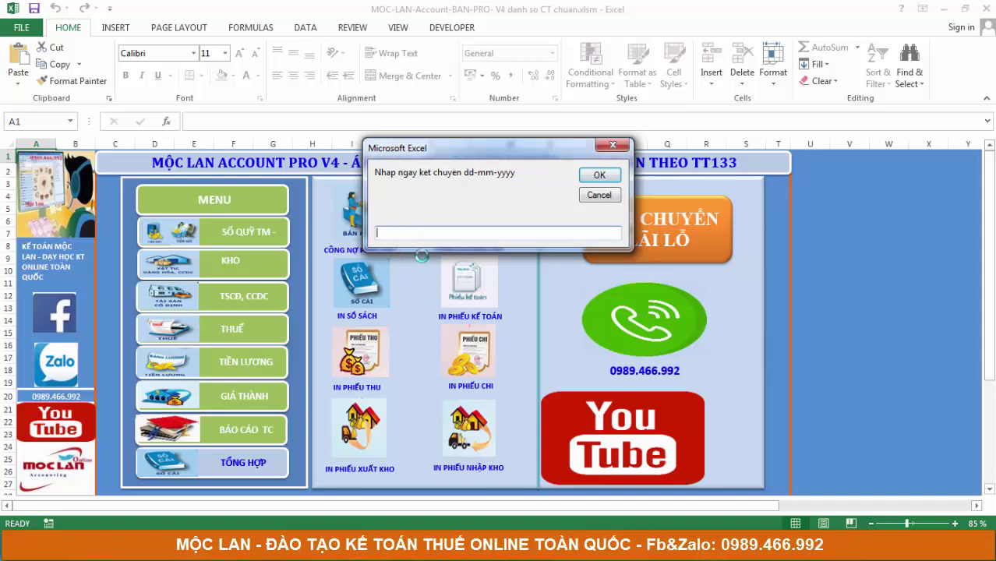
click(613, 179)
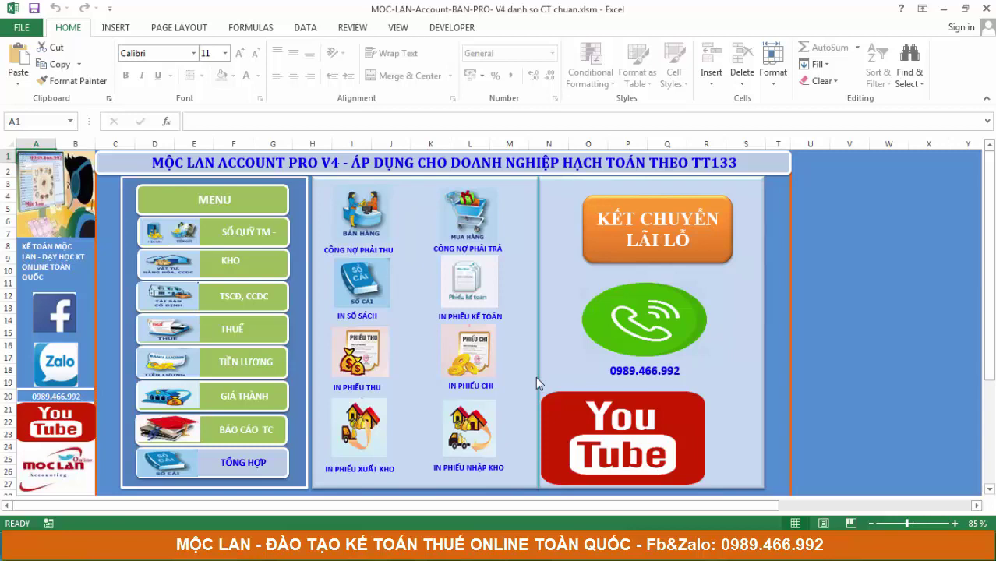
click(349, 365)
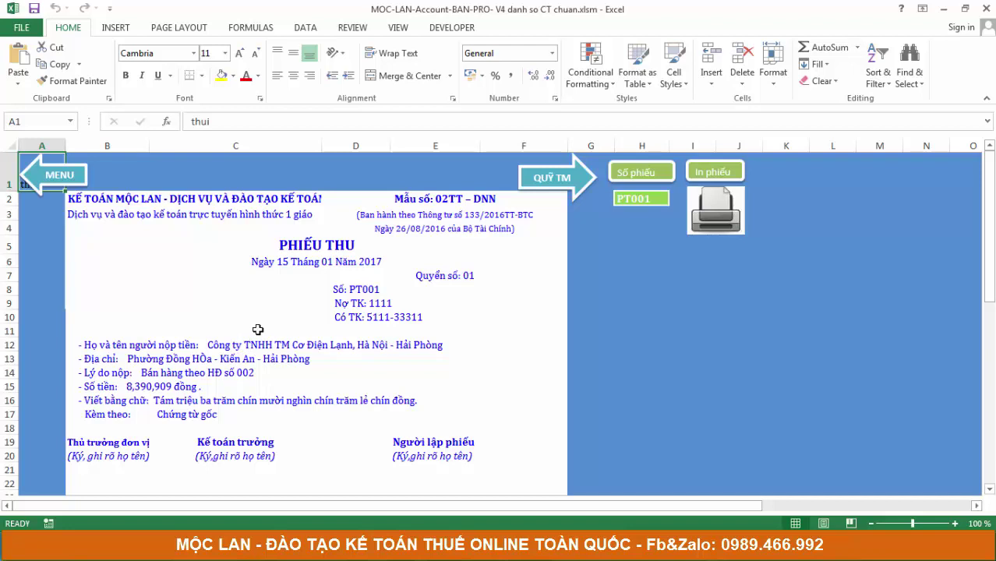
click(639, 201)
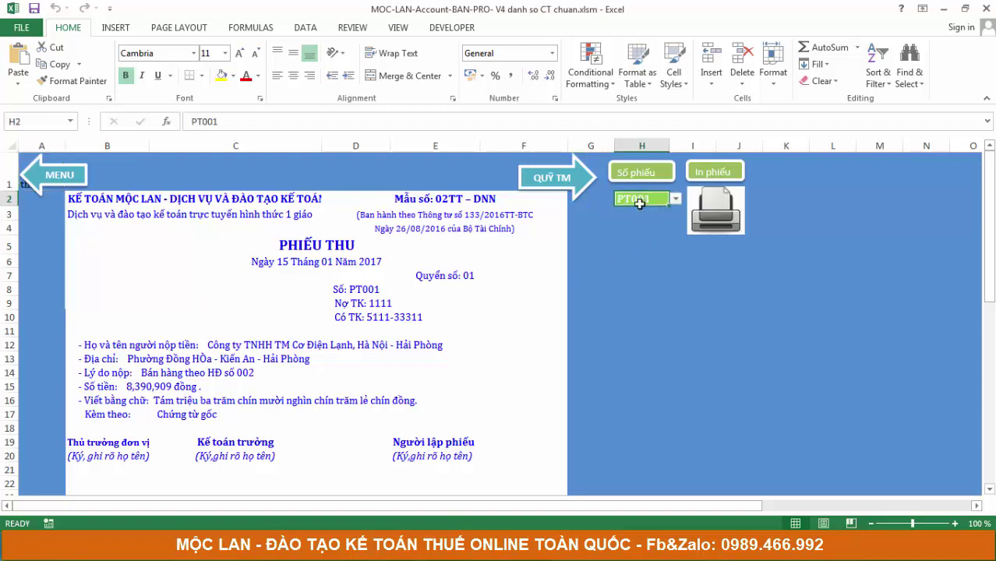
scroll(474, 338, down, 1)
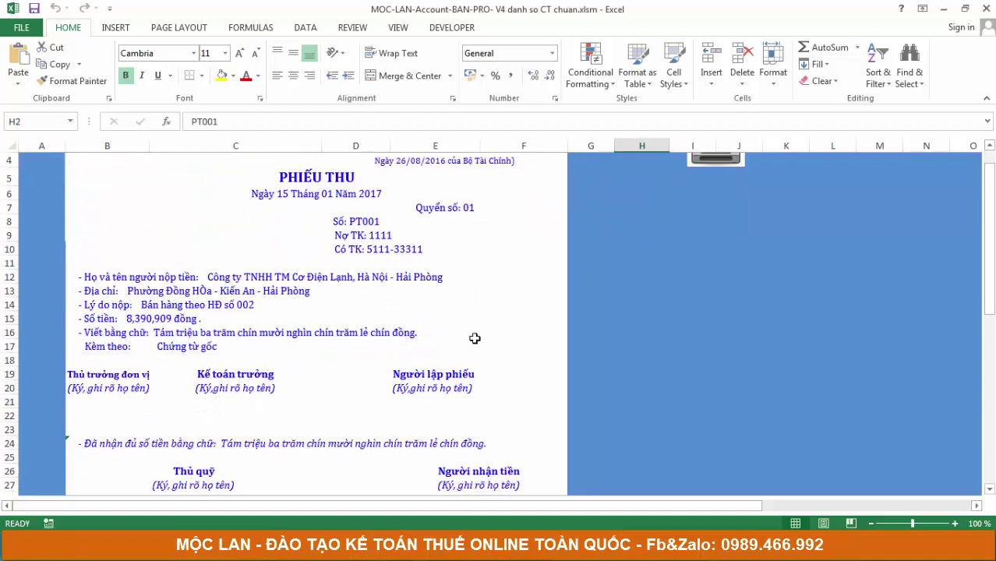
scroll(474, 338, up, 1)
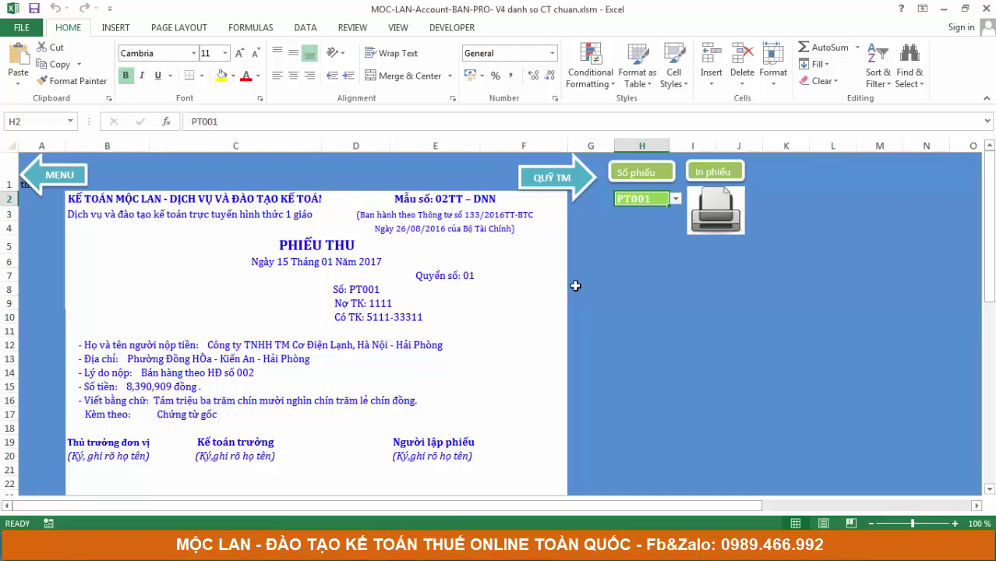
key(ctrl+p)
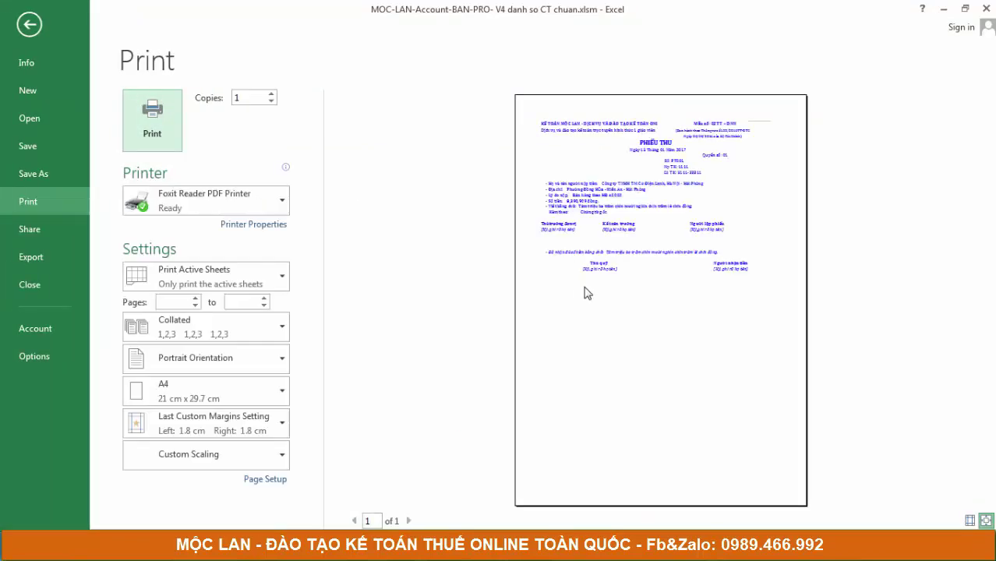
key(Escape)
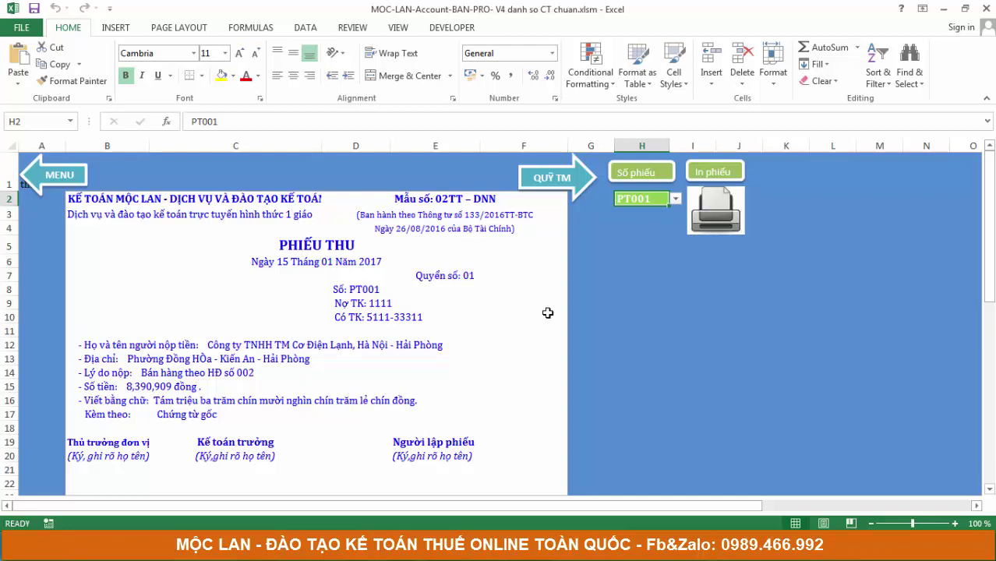
Step: In the receipt batch-print settings, set reference cell H2 and the PT001 to 005 voucher range
click(717, 227)
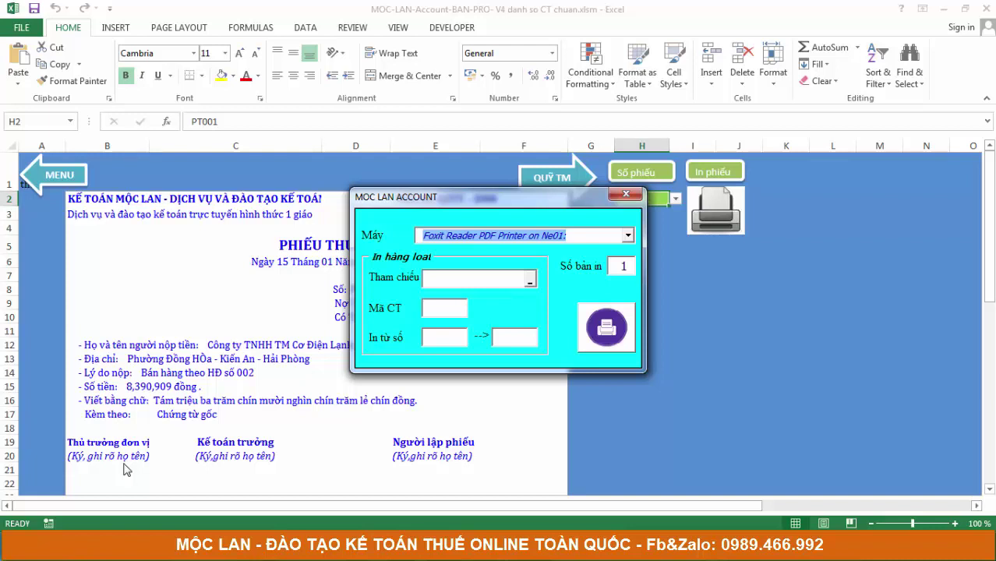
drag(459, 205, 751, 257)
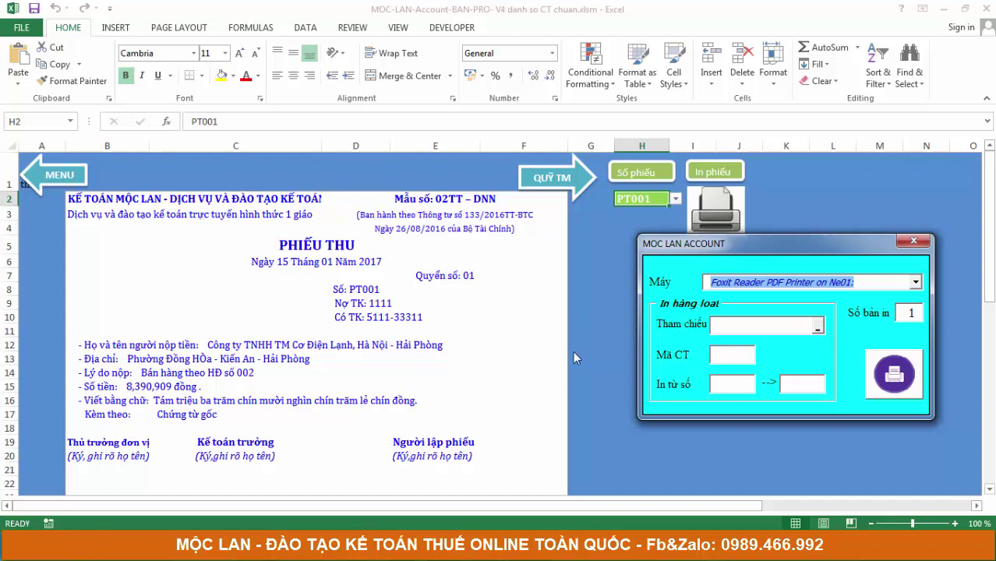
click(771, 325)
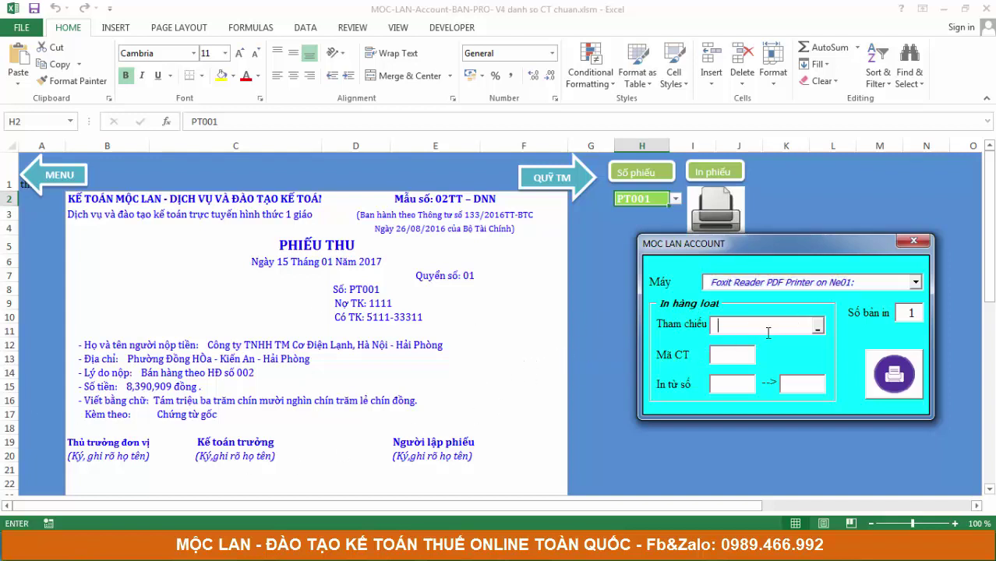
click(637, 200)
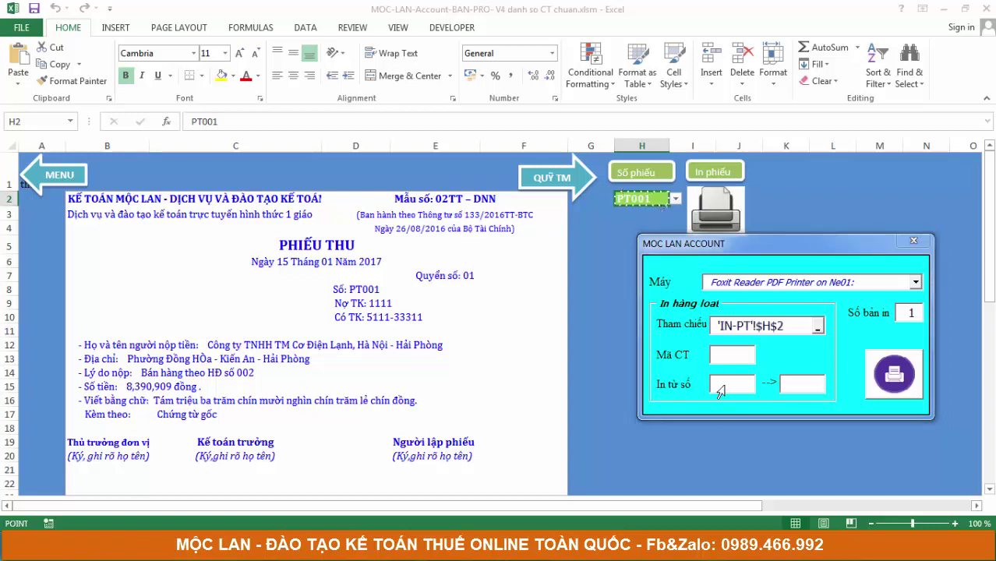
click(714, 357)
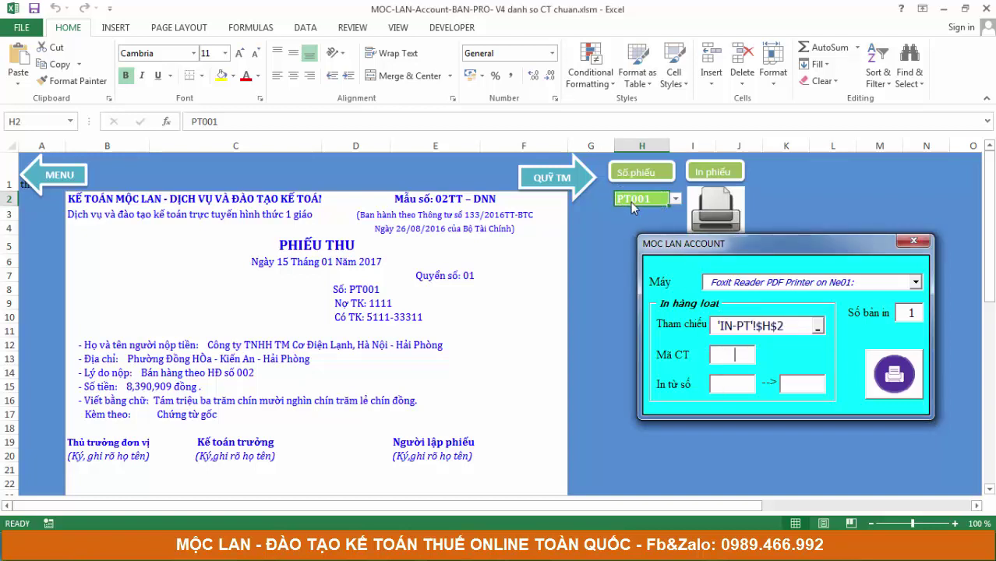
text(pt)
key(BackSpace)
key(BackSpace)
text(PT)
text(001)
click(810, 387)
text(005)
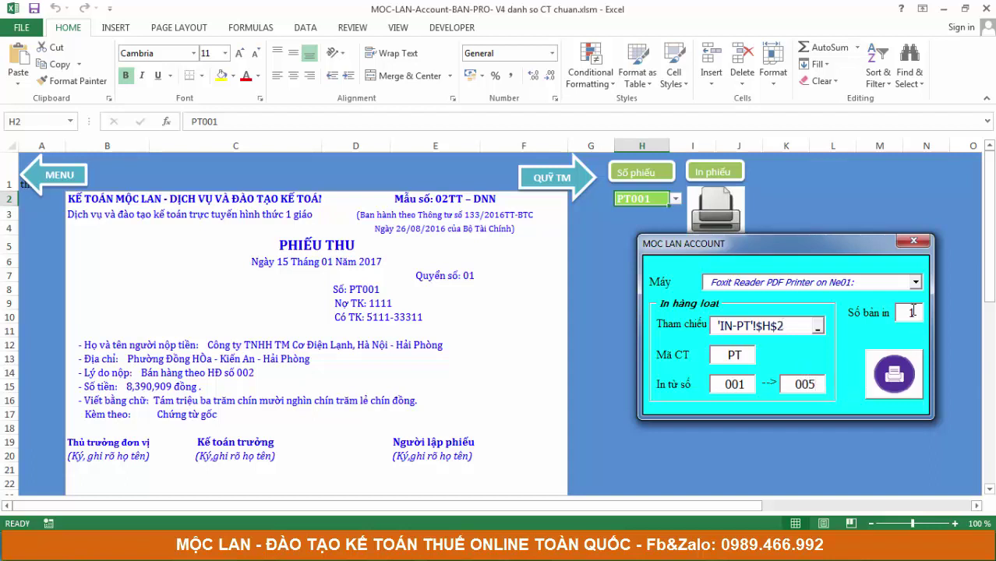
Step: Set one copy, choose the Foxit Reader PDF Printer, and print the batch
drag(915, 312, 901, 312)
click(915, 283)
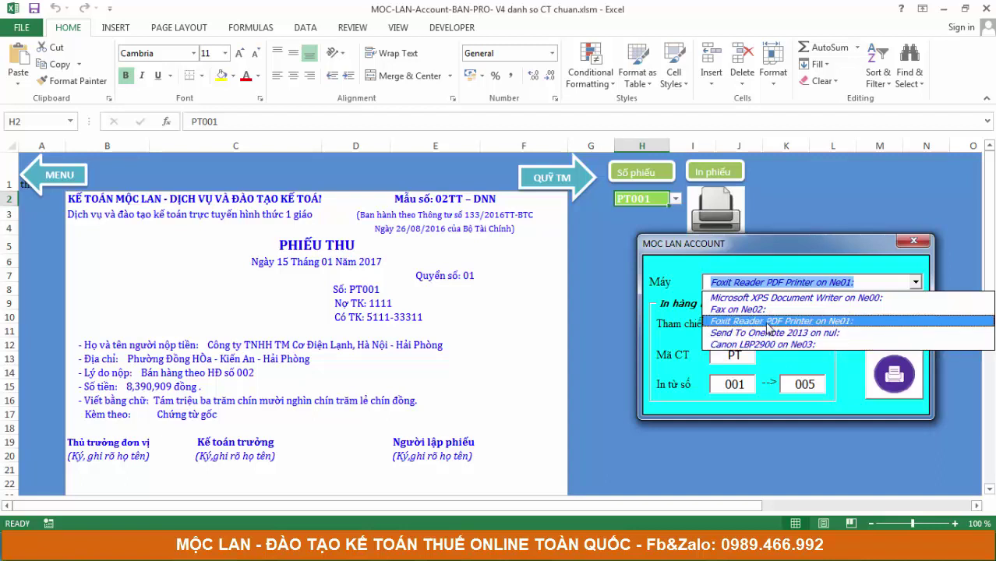
click(767, 326)
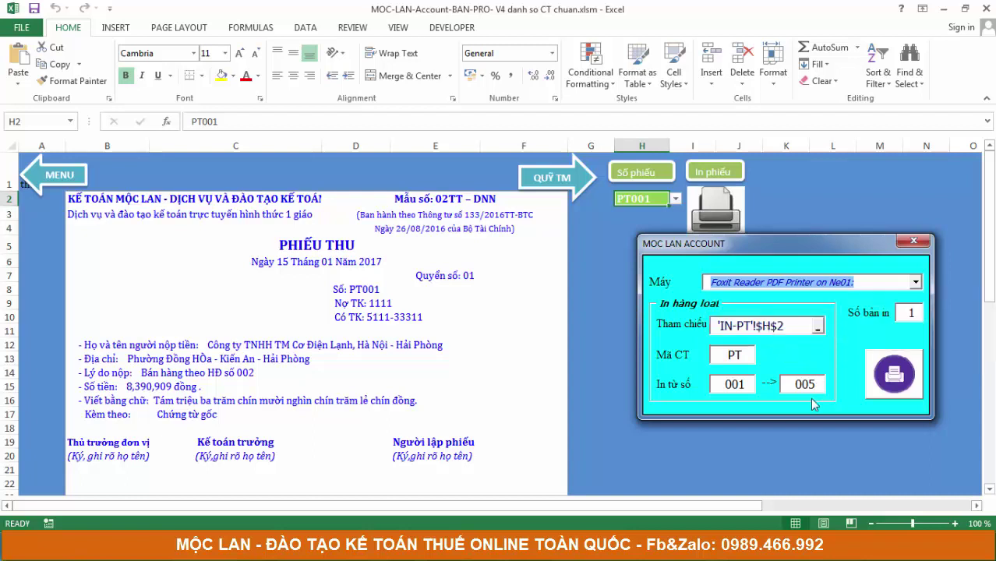
click(907, 375)
Step: Close the receipt print dialog and briefly check the payment voucher batch-print dialog
click(920, 234)
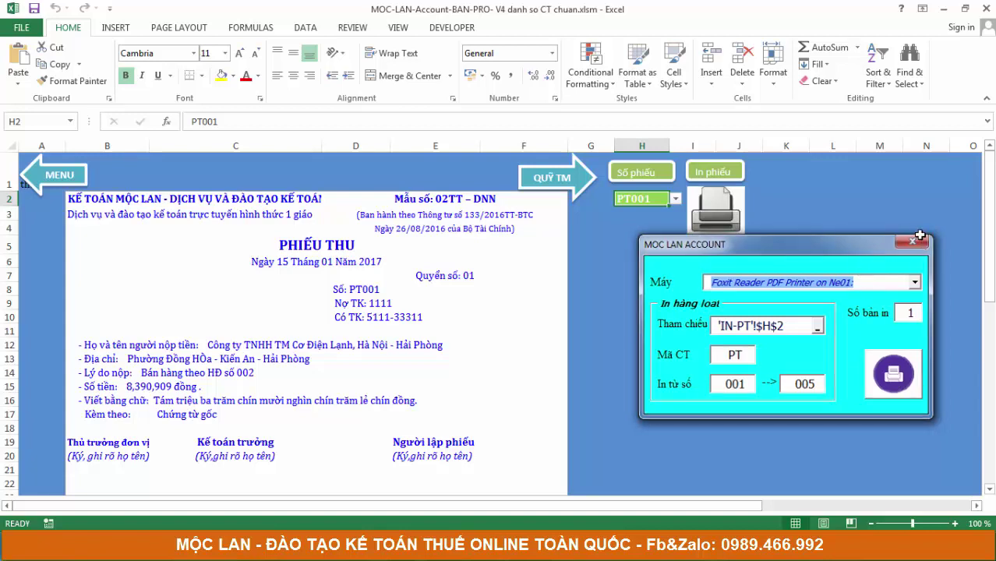
click(567, 187)
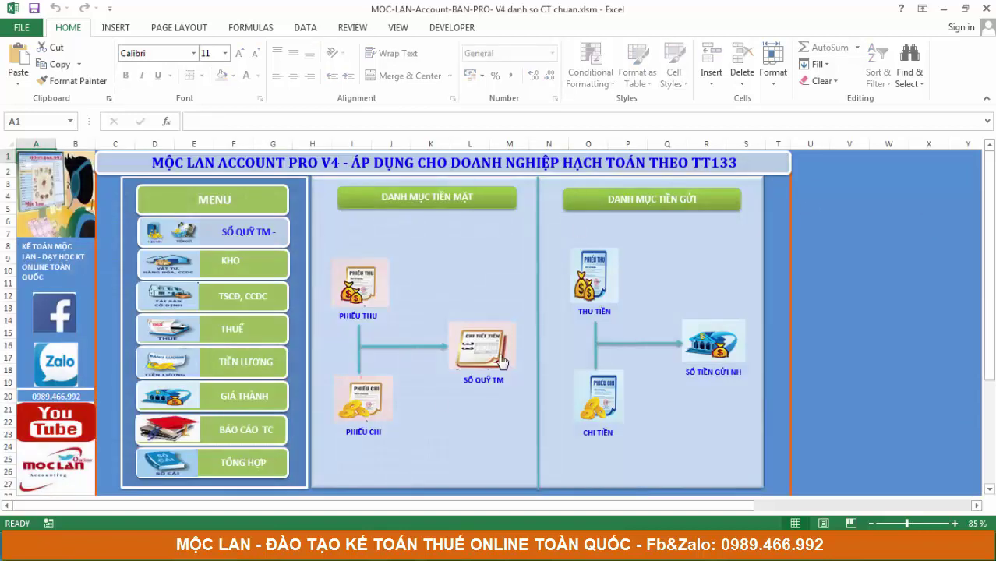
click(247, 438)
click(244, 463)
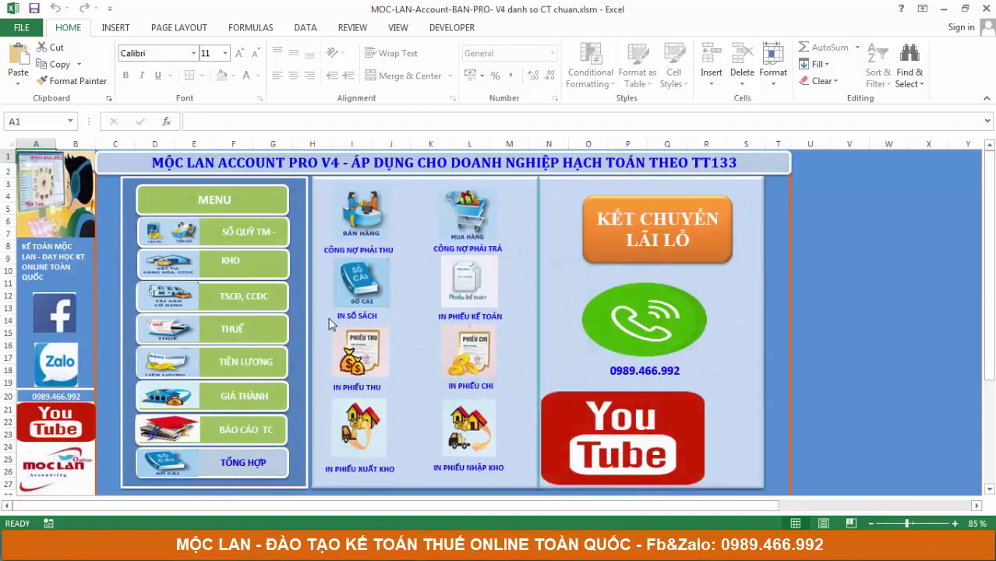
click(473, 354)
click(733, 222)
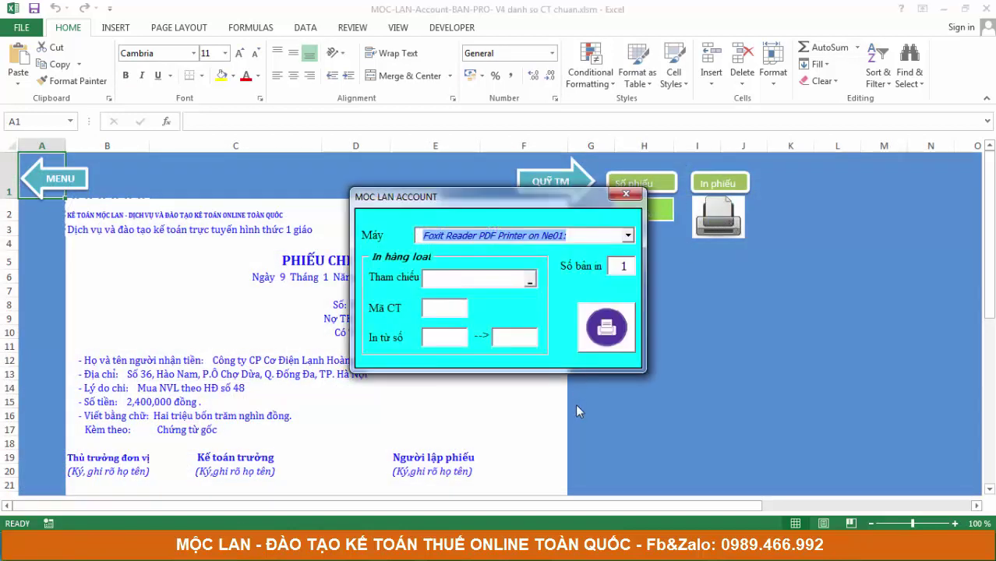
click(625, 194)
Step: From the dashboard's TỔNG HỢP panel, bring up the PHIẾU XUẤT KHO issue slip sheet
click(564, 191)
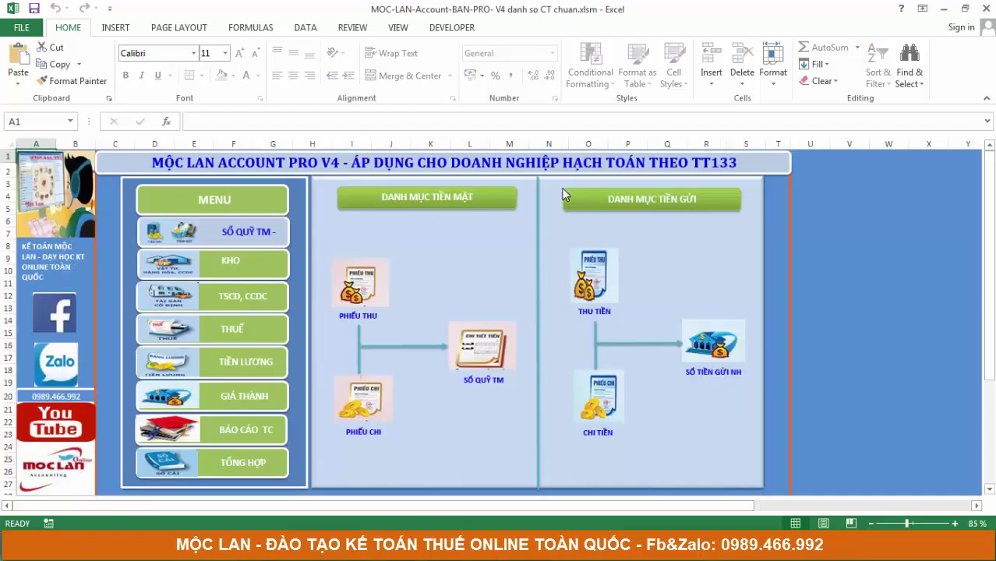
click(256, 449)
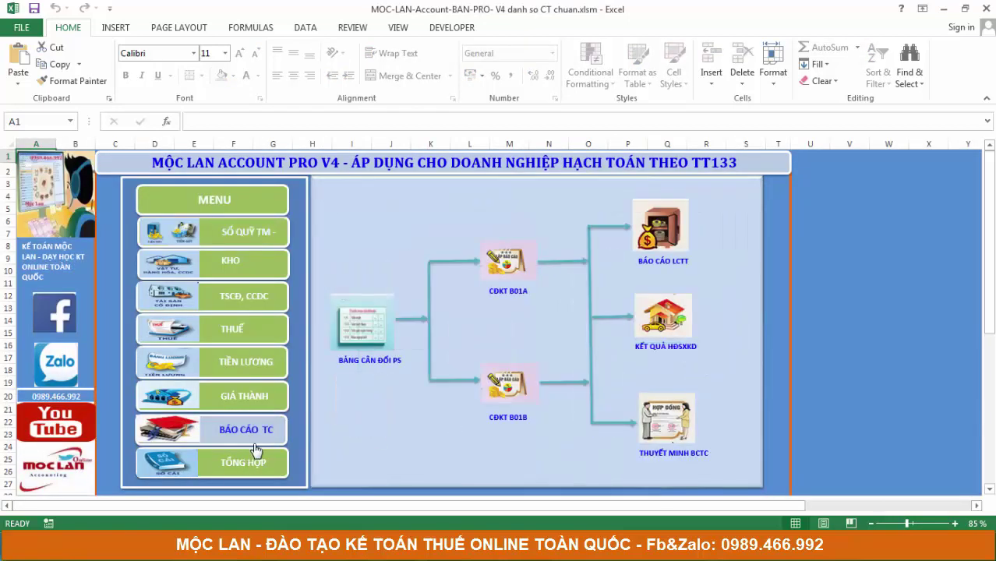
click(254, 462)
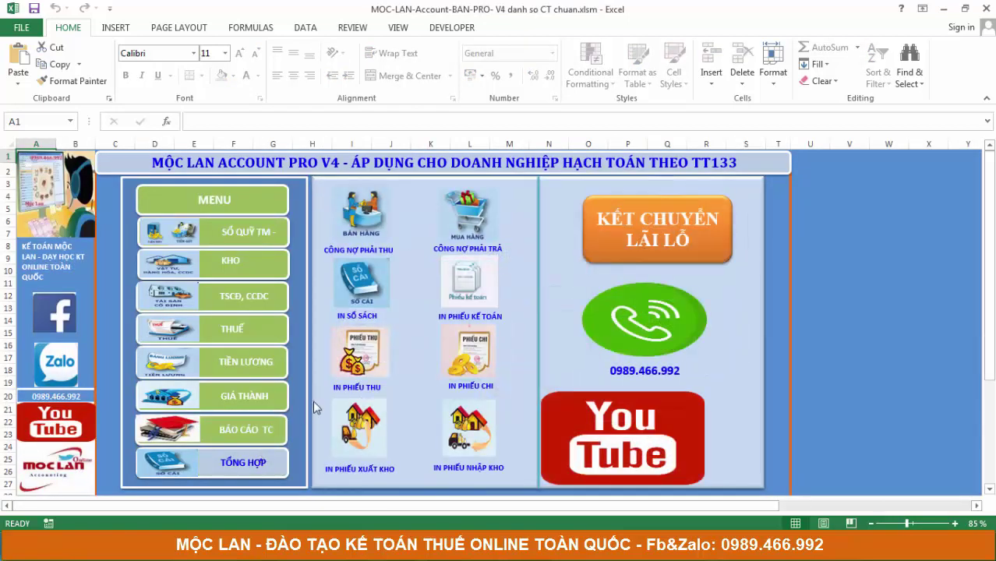
click(365, 435)
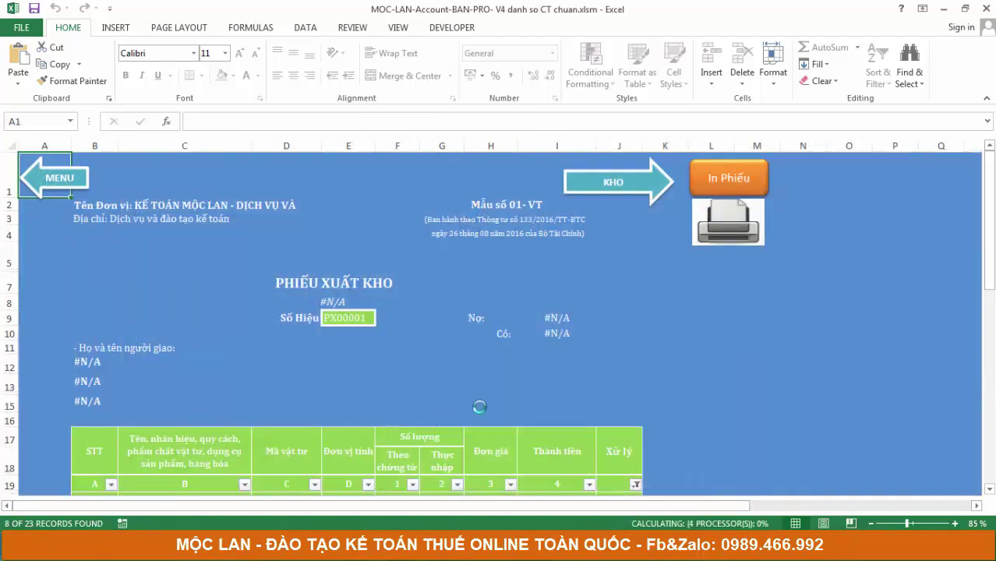
Step: Change the slip number in E9 to PX001 and review its item rows and Xử lý values
double_click(350, 317)
key(BackSpace)
key(BackSpace)
key(Up)
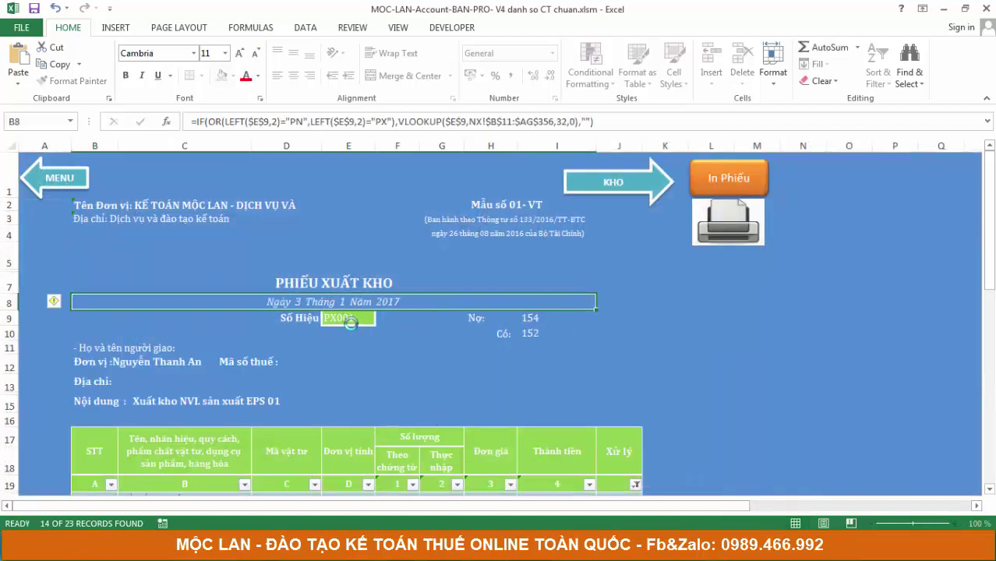
scroll(350, 322, down, 2)
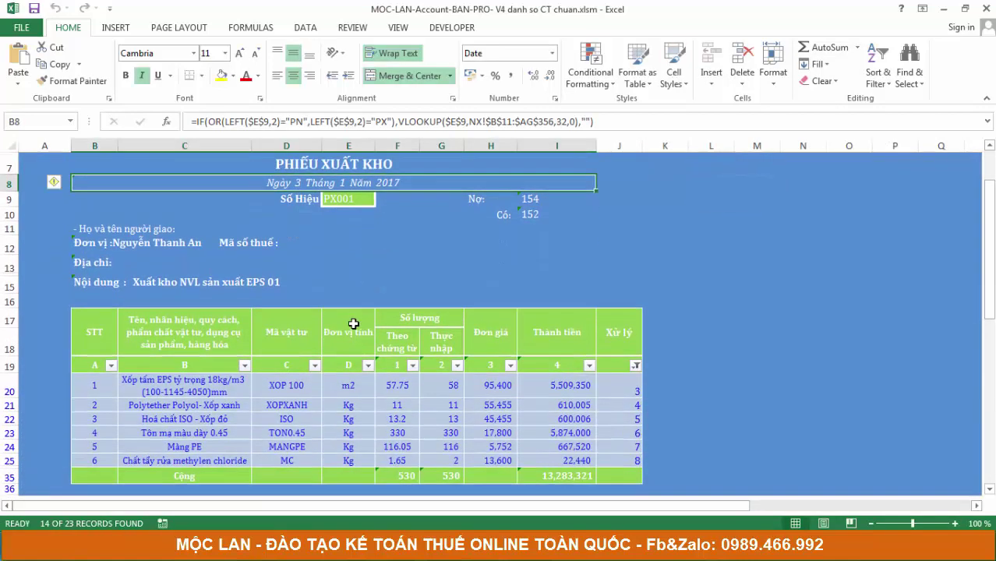
scroll(353, 323, up, 2)
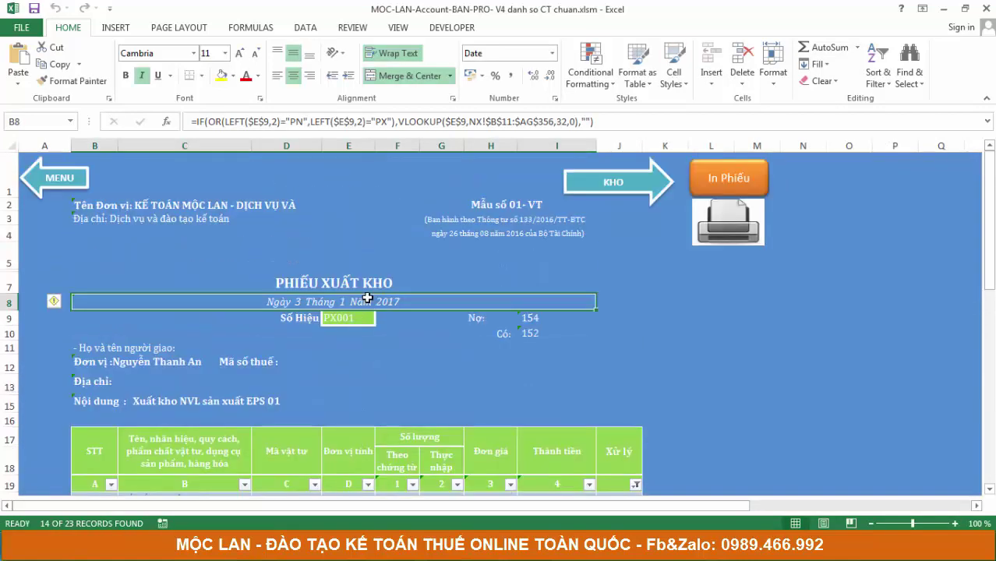
scroll(745, 219, down, 1)
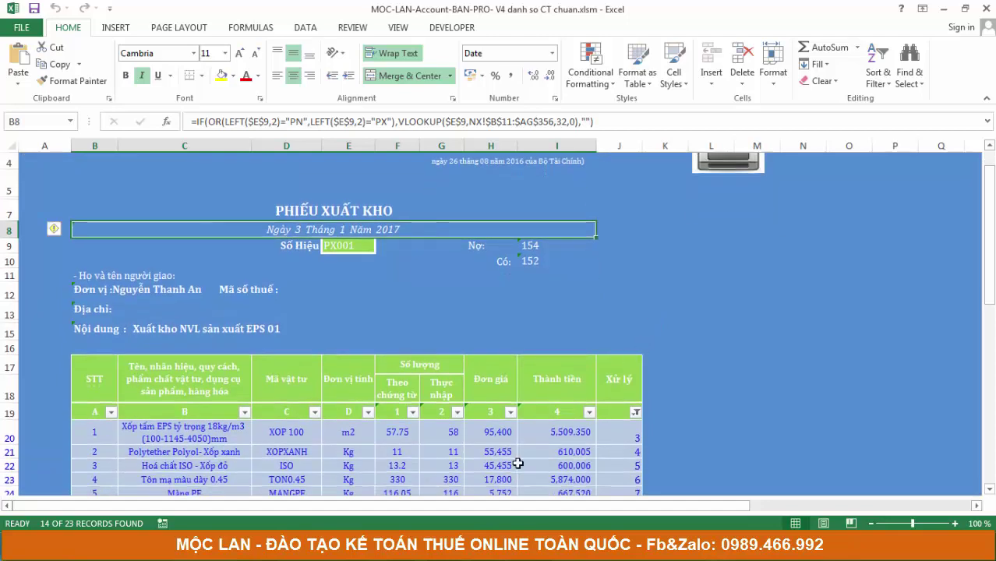
scroll(518, 464, down, 2)
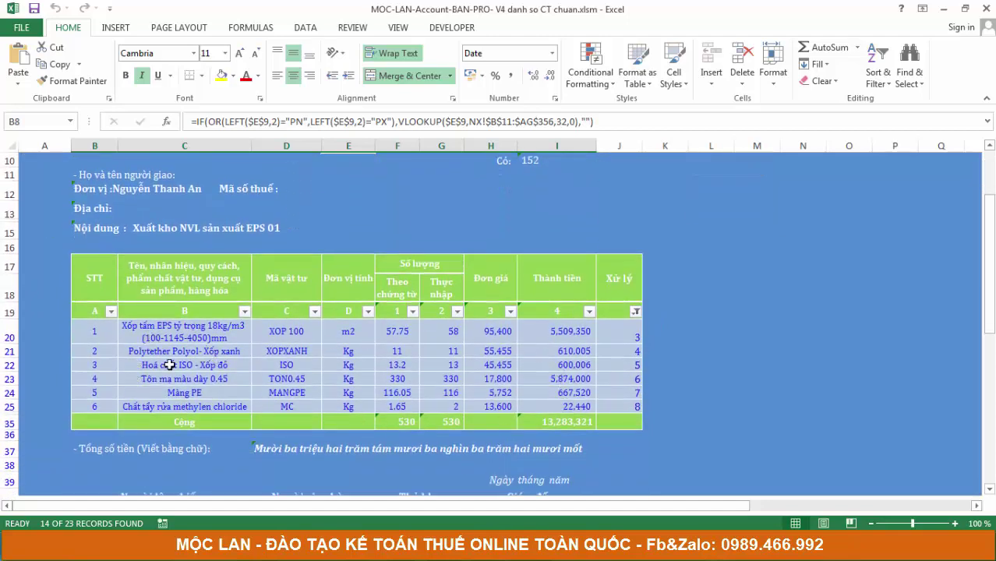
scroll(169, 364, up, 1)
scroll(169, 365, down, 1)
mouse_move(185, 335)
mouse_down()
mouse_move(633, 330)
mouse_move(635, 352)
mouse_up()
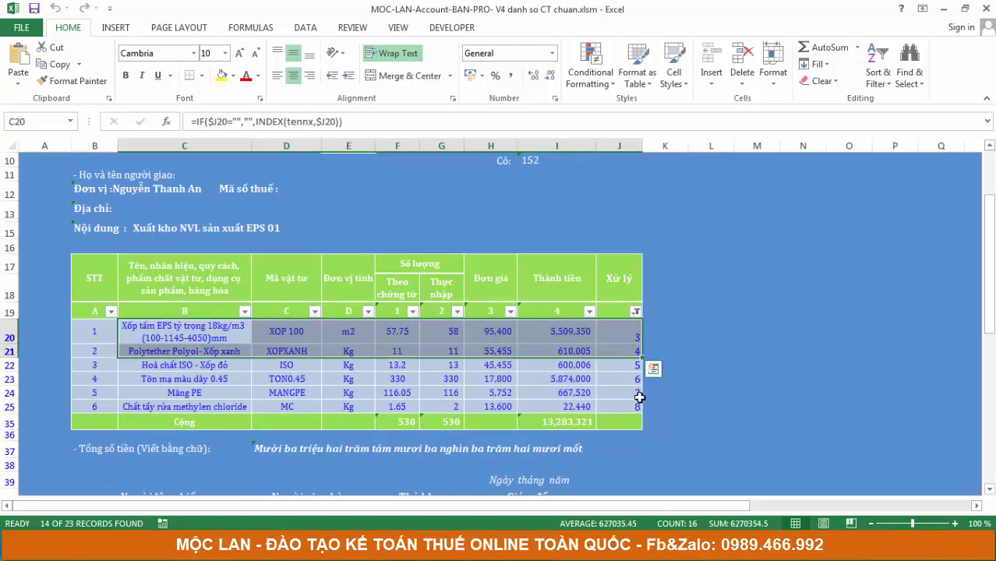
drag(622, 406, 606, 333)
scroll(449, 383, up, 3)
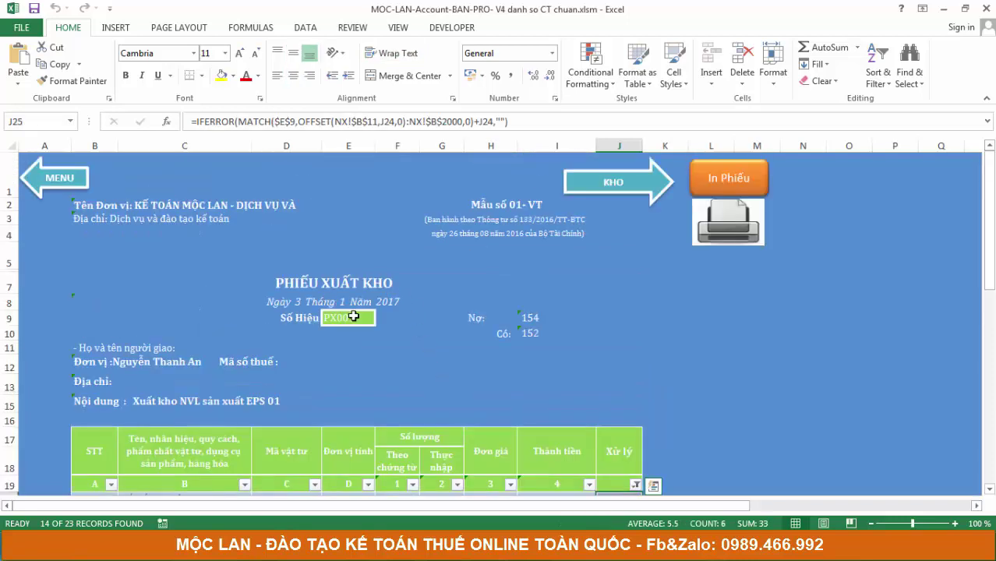
Step: Change the slip number to PX002 and scroll through its loaded data
double_click(352, 316)
drag(353, 315, 367, 329)
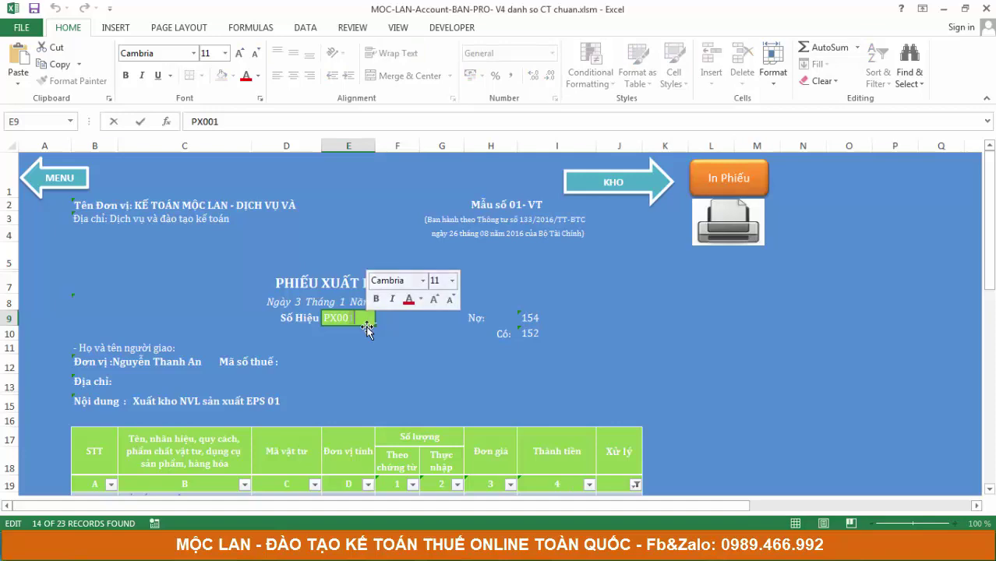
text(2)
click(413, 348)
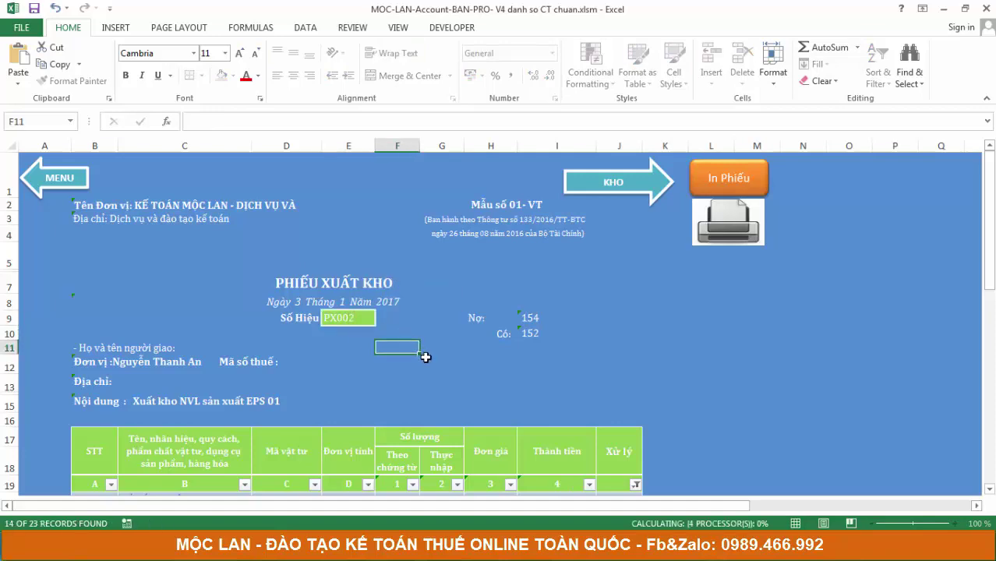
scroll(424, 359, down, 2)
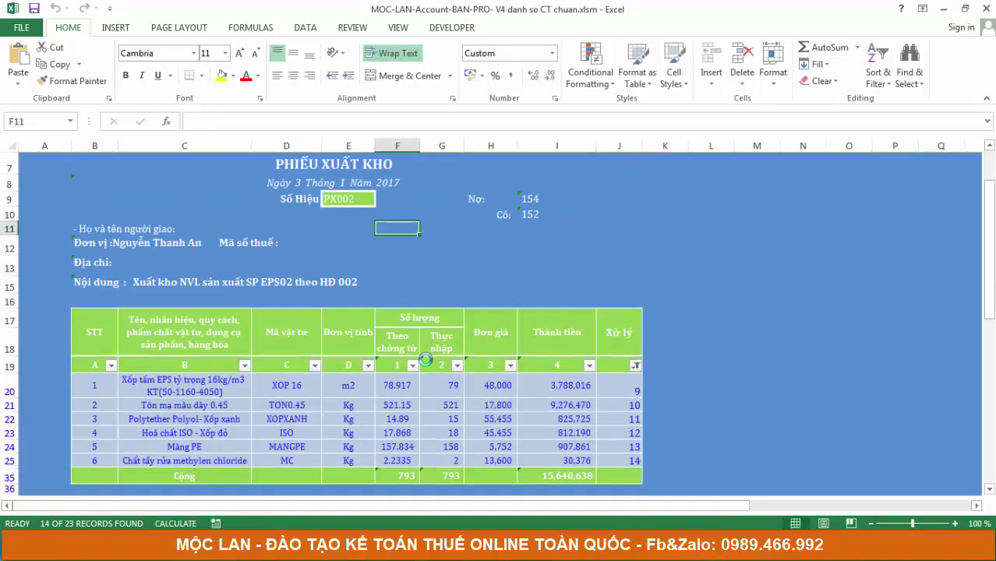
scroll(424, 359, down, 2)
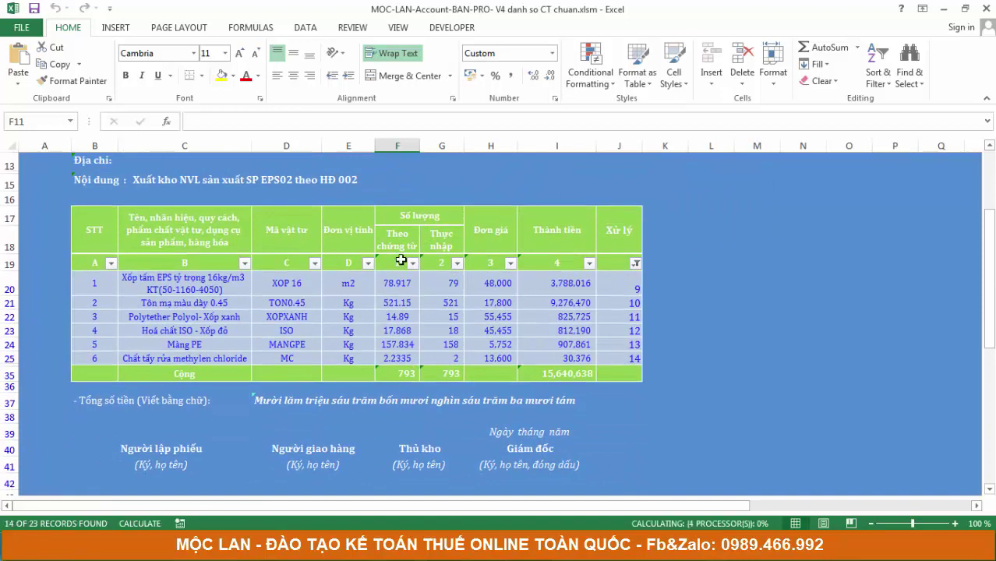
scroll(357, 323, up, 4)
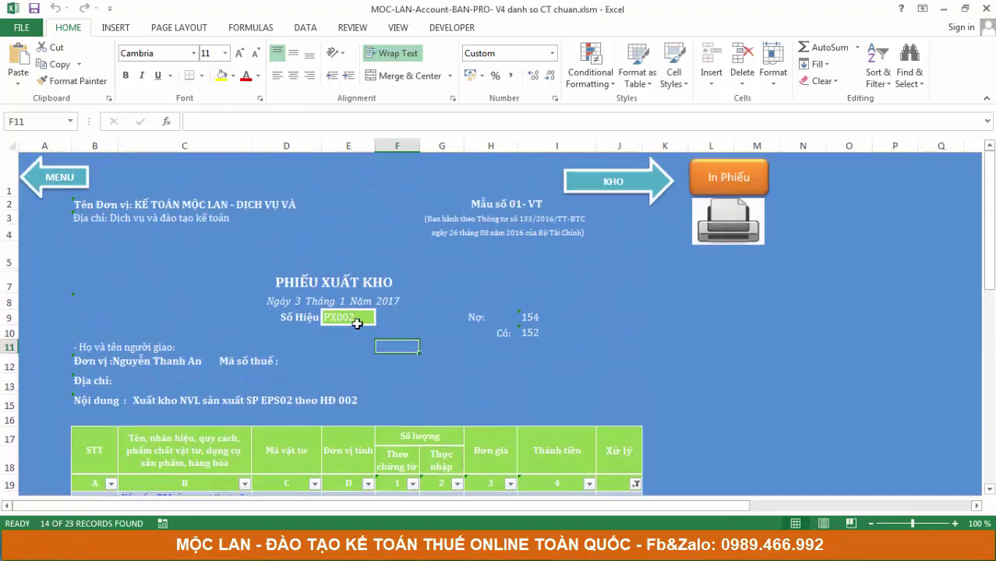
scroll(357, 323, down, 3)
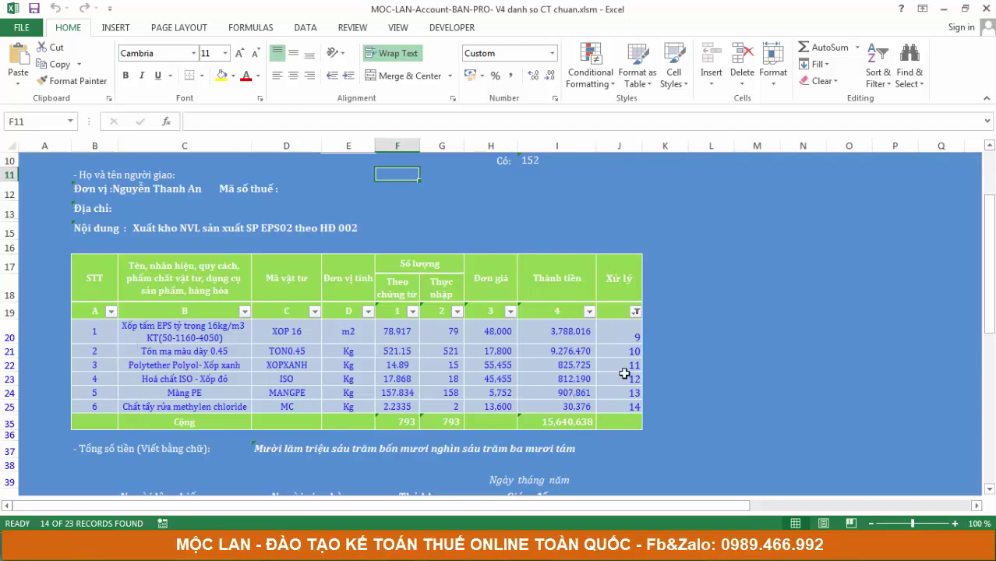
scroll(351, 317, up, 3)
Step: Change the slip number to PX003 and check its 55 Kg TP-EPS01 line worth 17,564,481
double_click(350, 317)
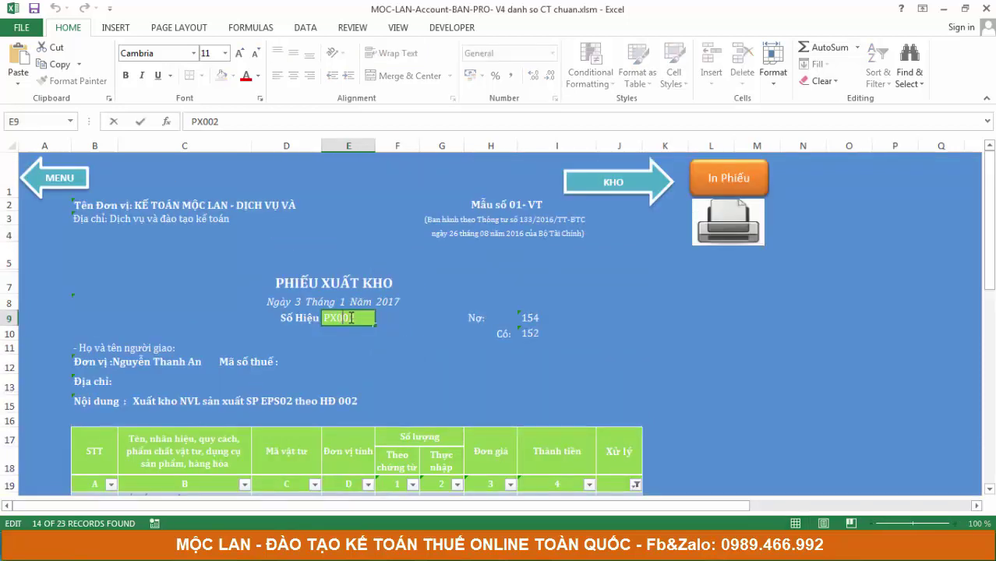
drag(351, 317, 358, 317)
text(3)
click(463, 317)
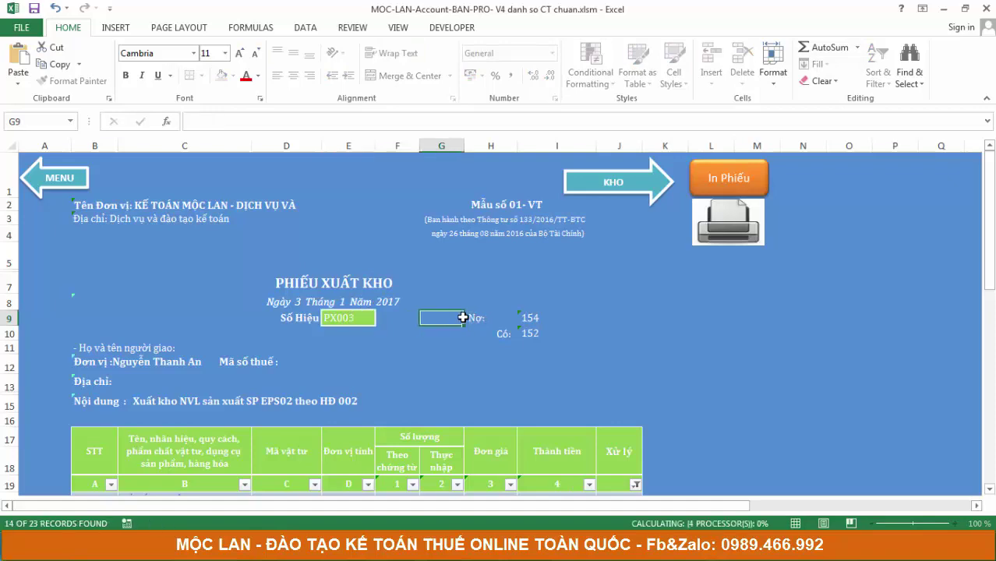
scroll(383, 377, down, 2)
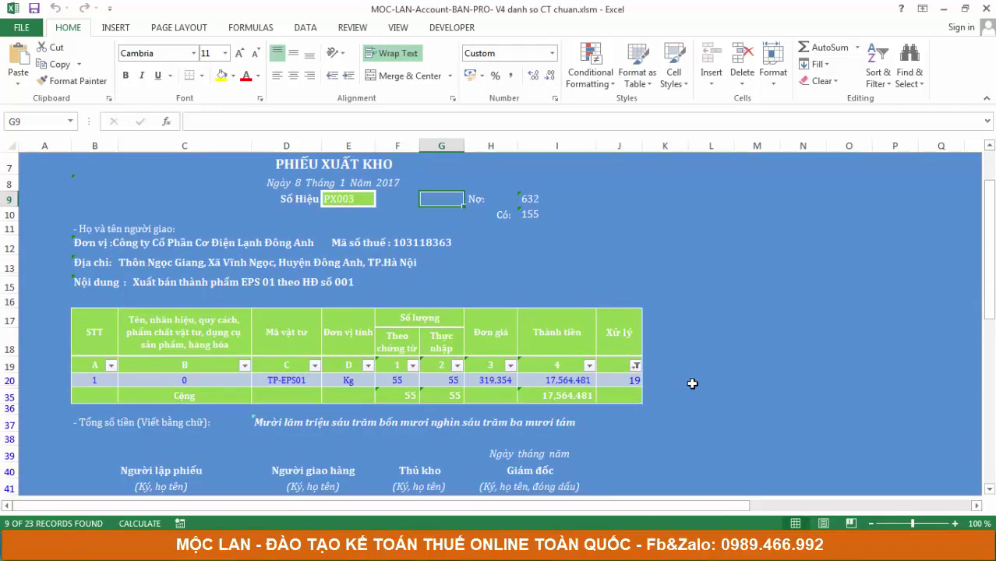
scroll(692, 383, up, 2)
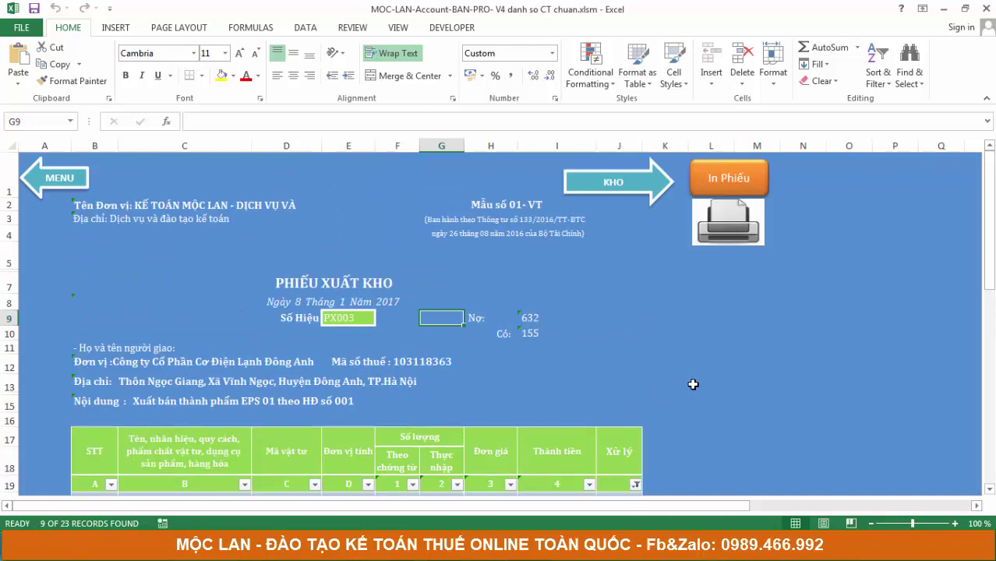
click(740, 230)
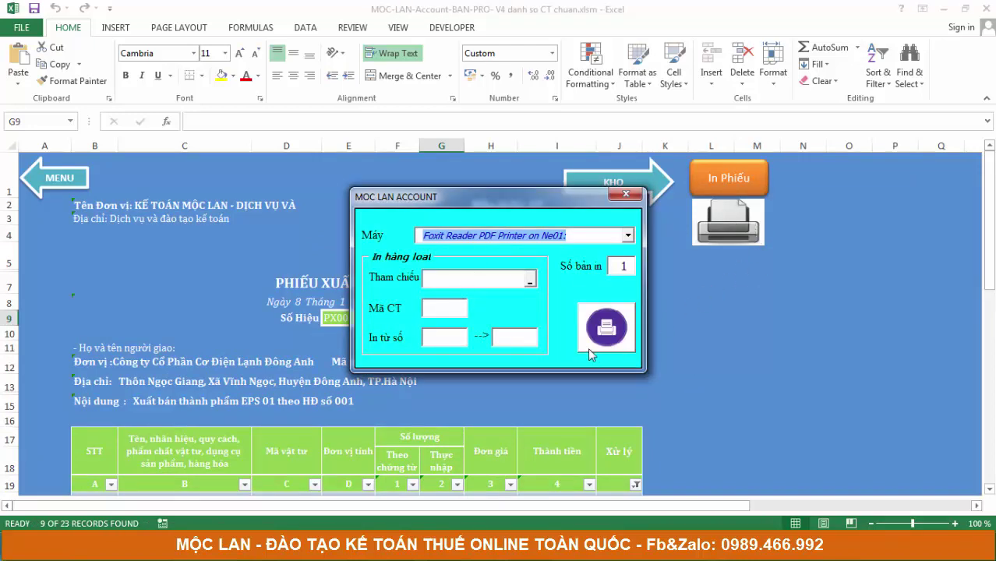
click(626, 193)
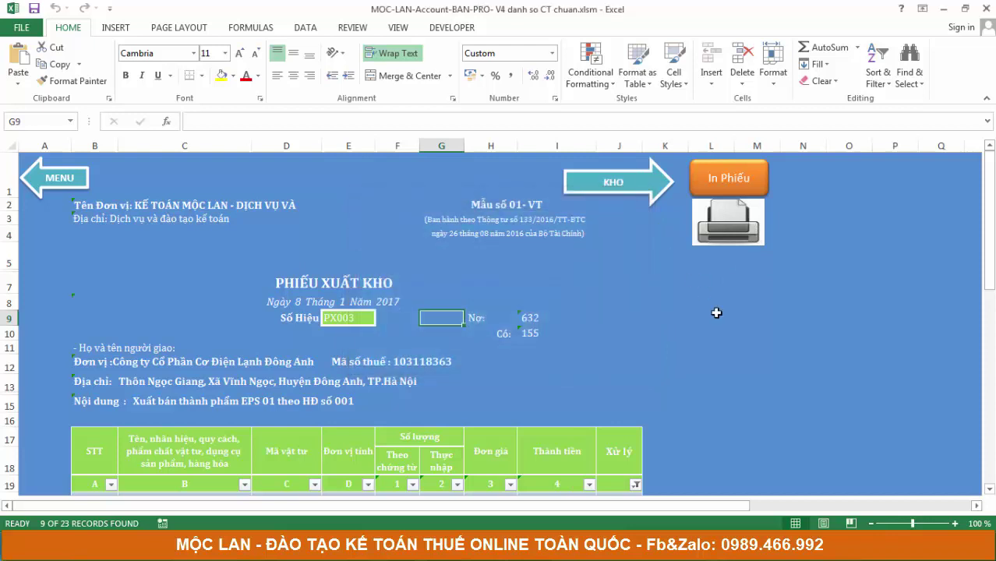
click(713, 310)
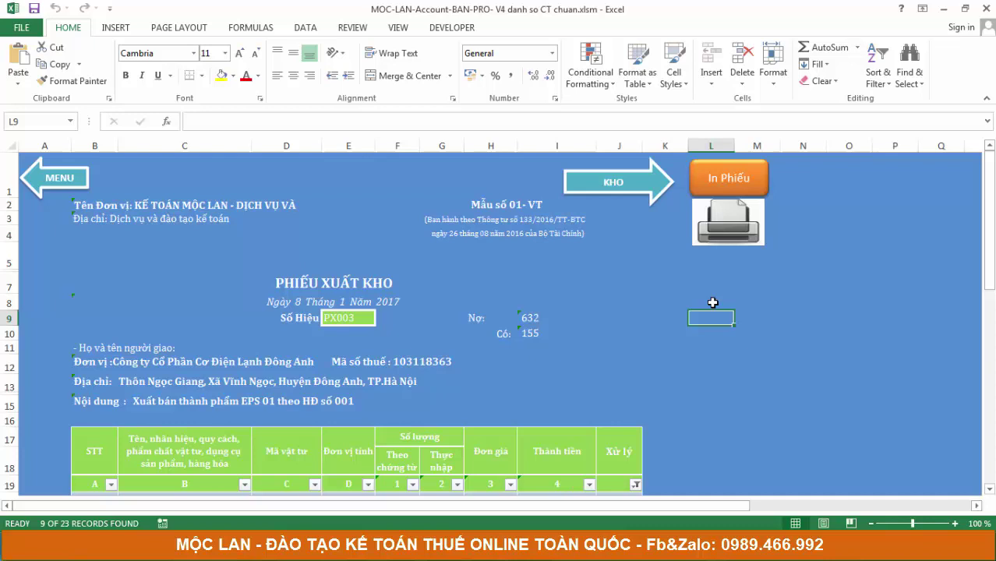
Step: Go back to the MENU sheet and bring up the SỔ QUỸ TIỀN MẶT cash book from the cash panel
key(ctrl+Page_Up)
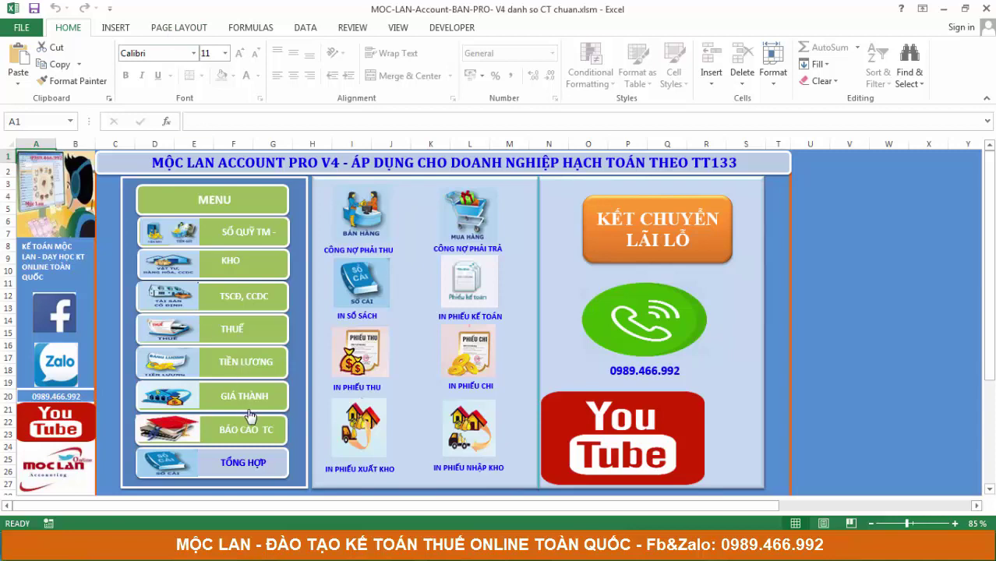
click(241, 248)
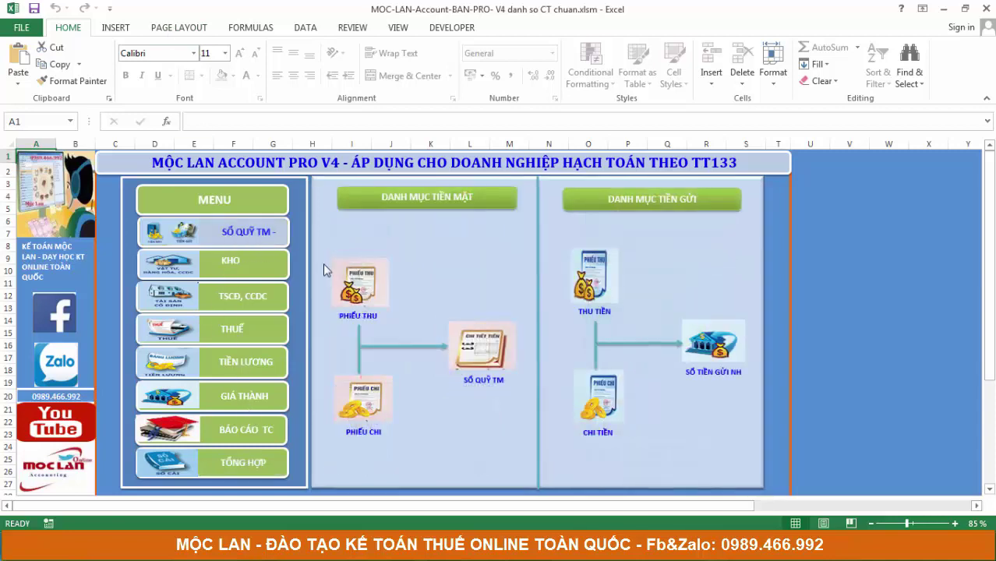
click(477, 347)
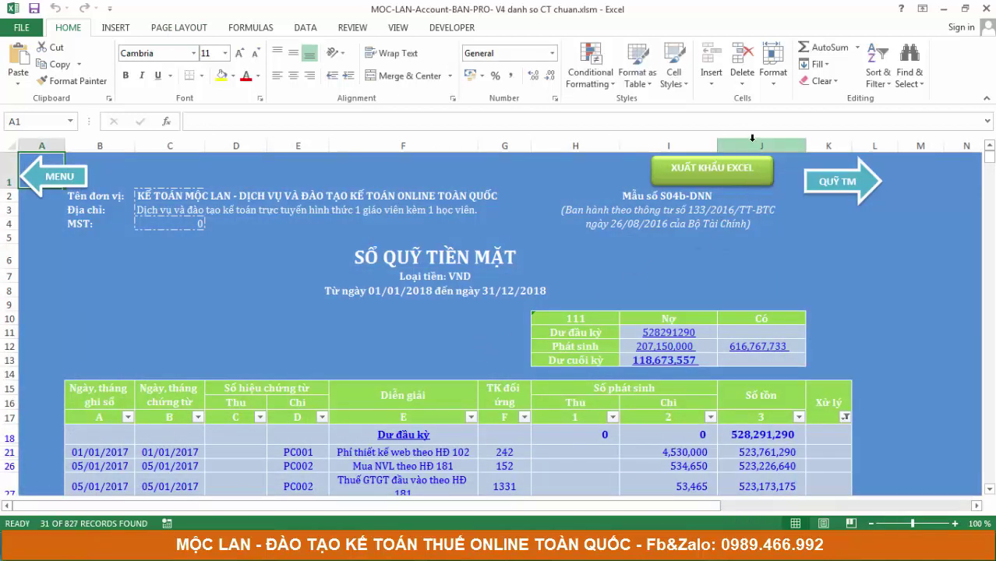
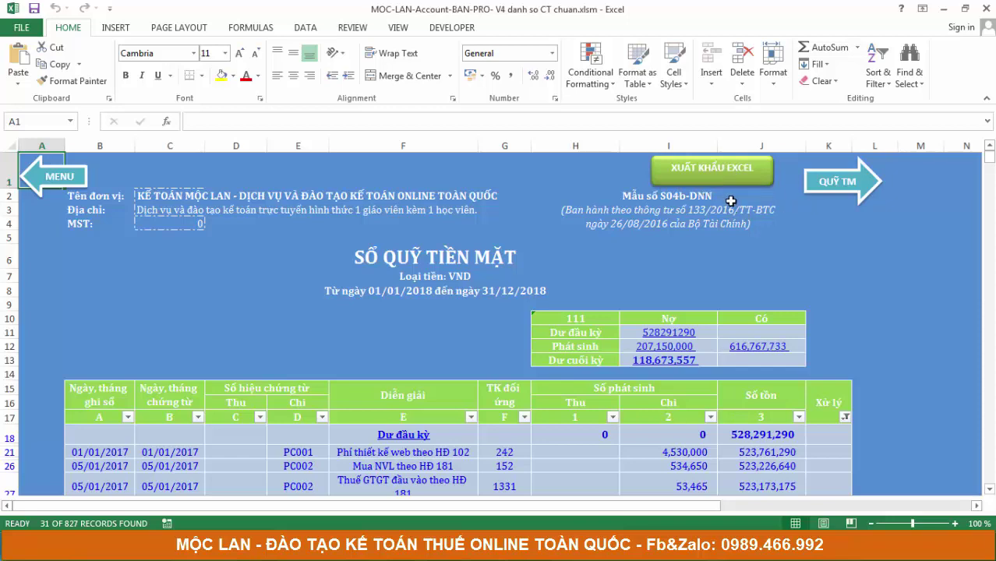
Step: Save the cash book to the Desktop as the workbook 'SO QUY tm.xlsx'
scroll(511, 302, down, 2)
scroll(511, 303, up, 1)
scroll(511, 303, up, 1)
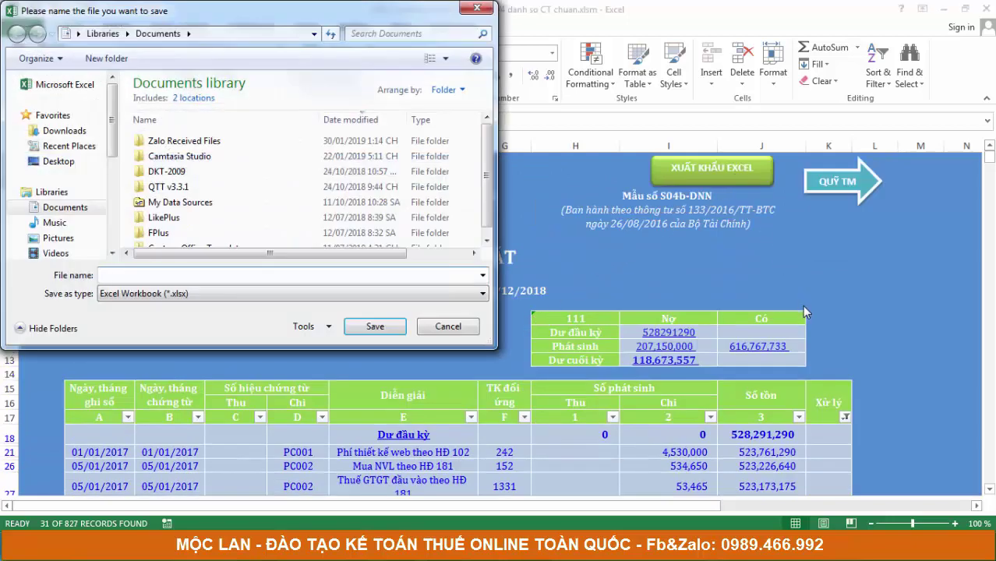
click(91, 167)
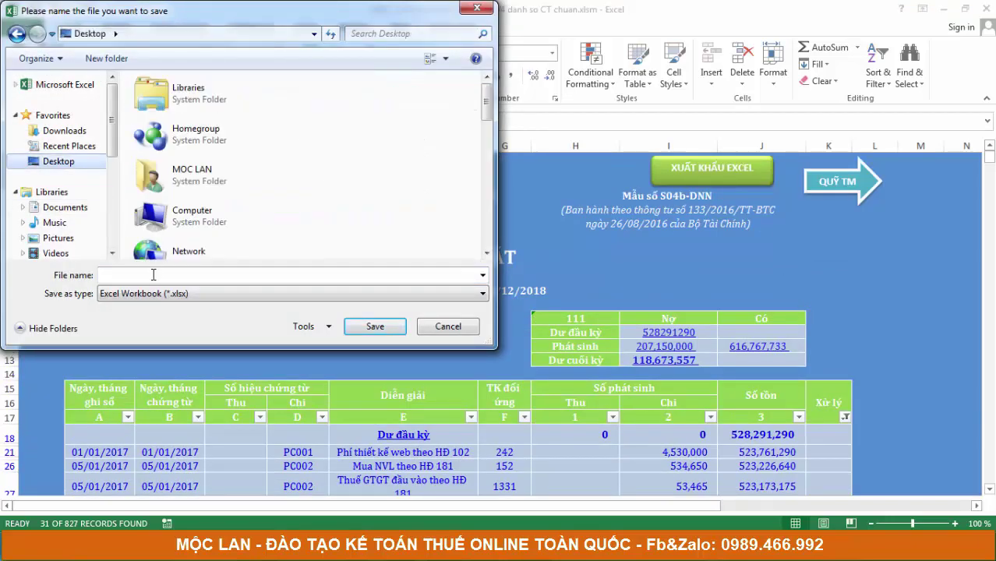
text(S)
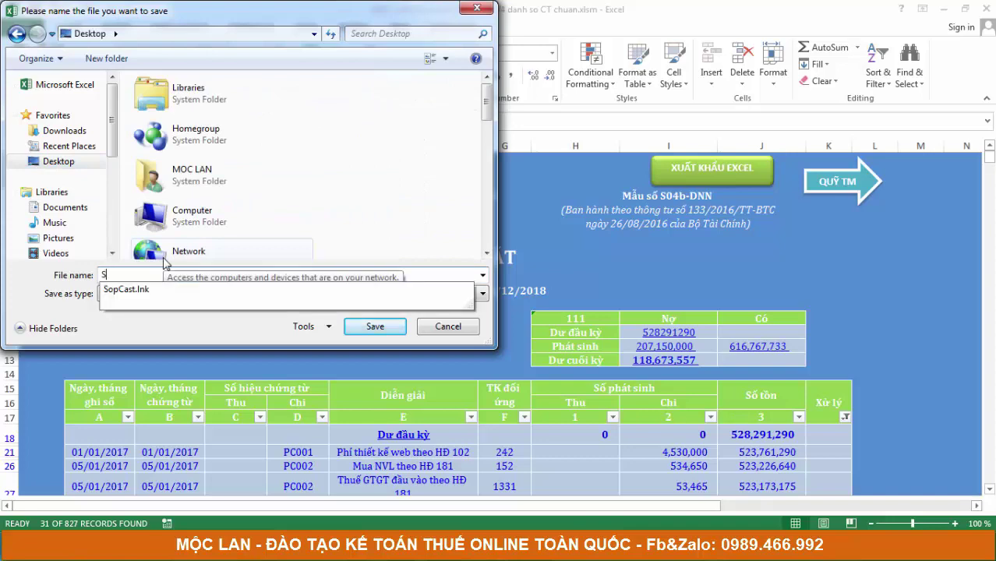
text(O QUY)
text( t)
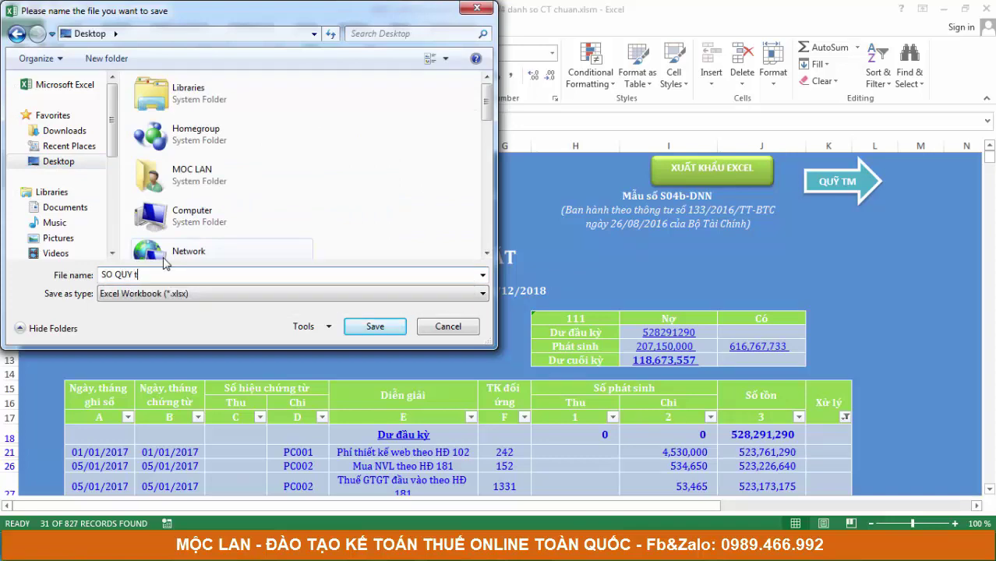
text(m)
key(Return)
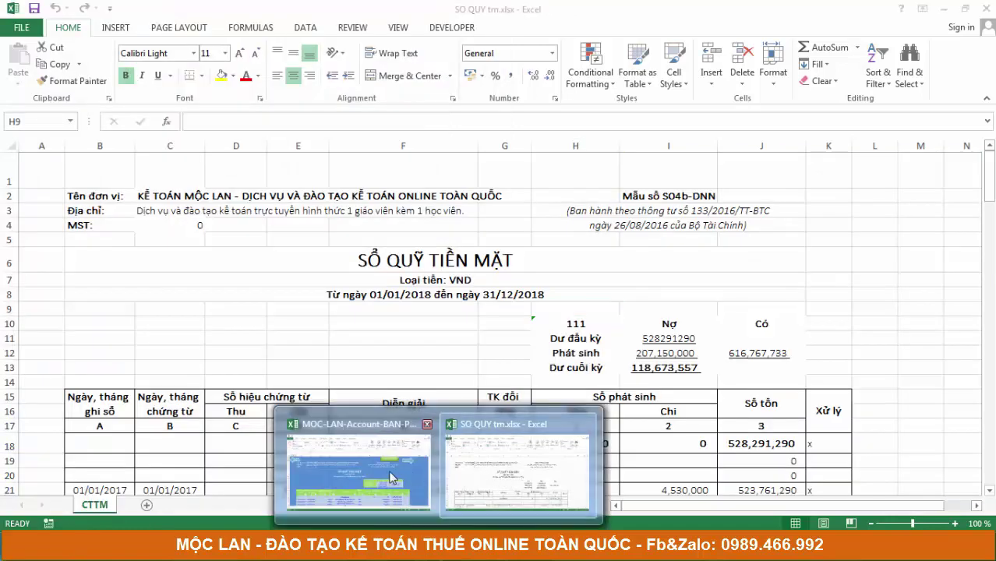
Step: Review the header block and B8 date-range line in the original cash book
click(420, 424)
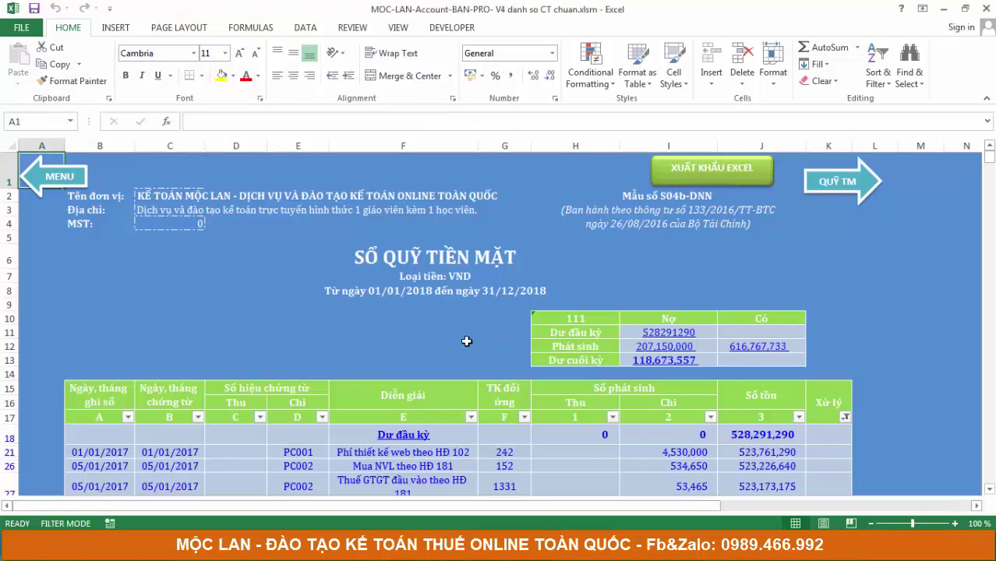
click(430, 346)
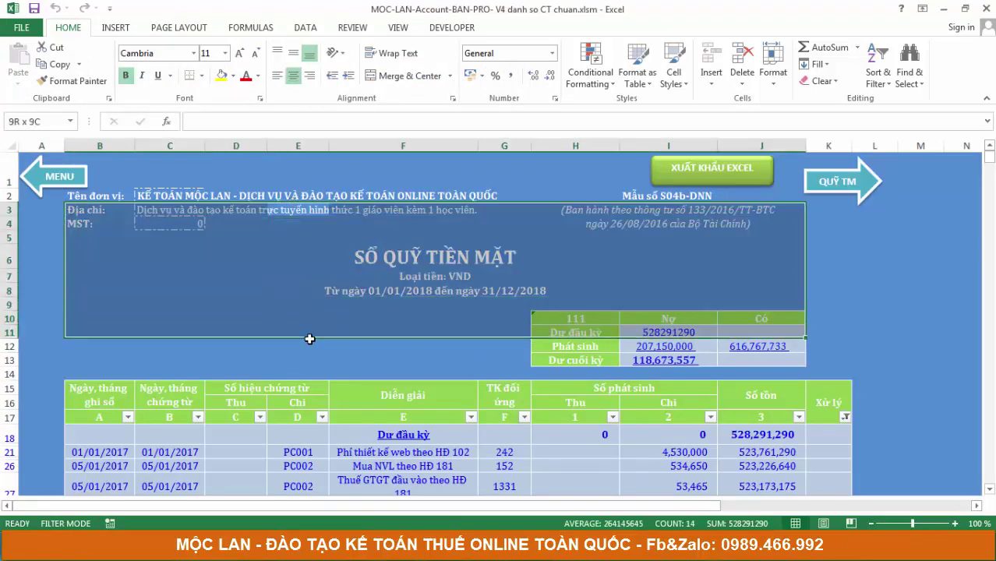
drag(290, 207, 306, 344)
click(300, 288)
scroll(300, 288, down, 1)
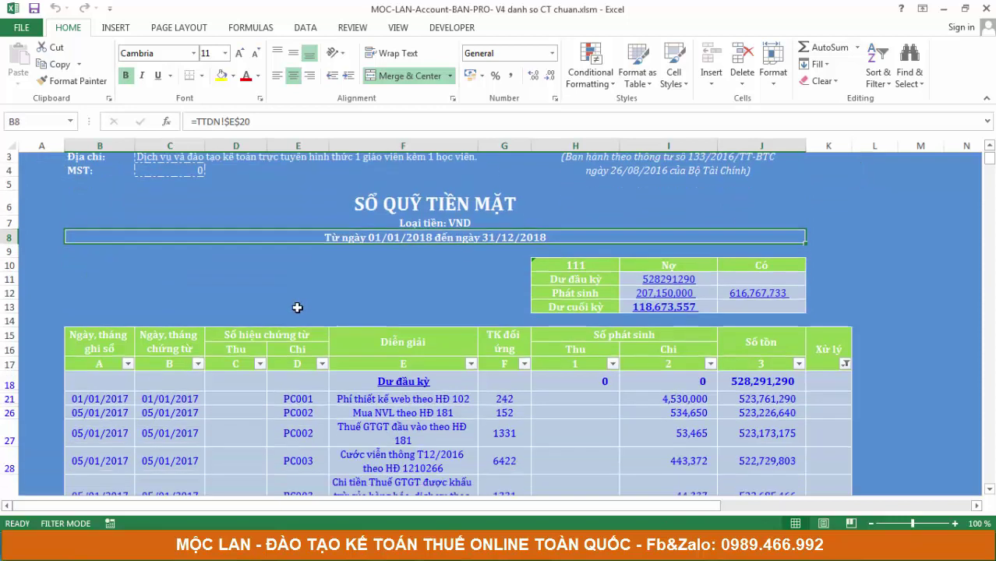
scroll(300, 296, down, 2)
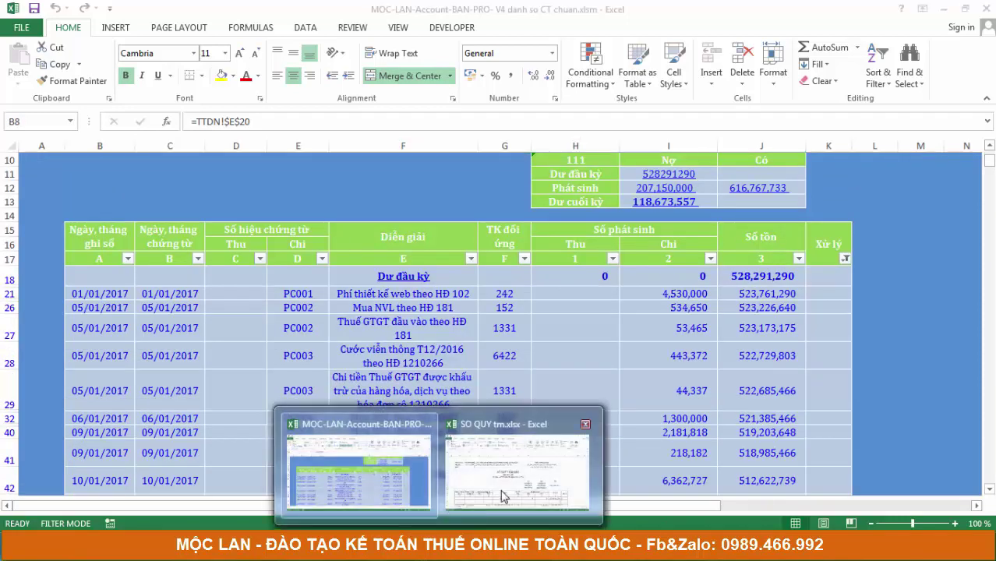
Step: In SO QUY tm, set the whole sheet's font to Times New Roman, size 12
click(510, 451)
scroll(824, 311, down, 2)
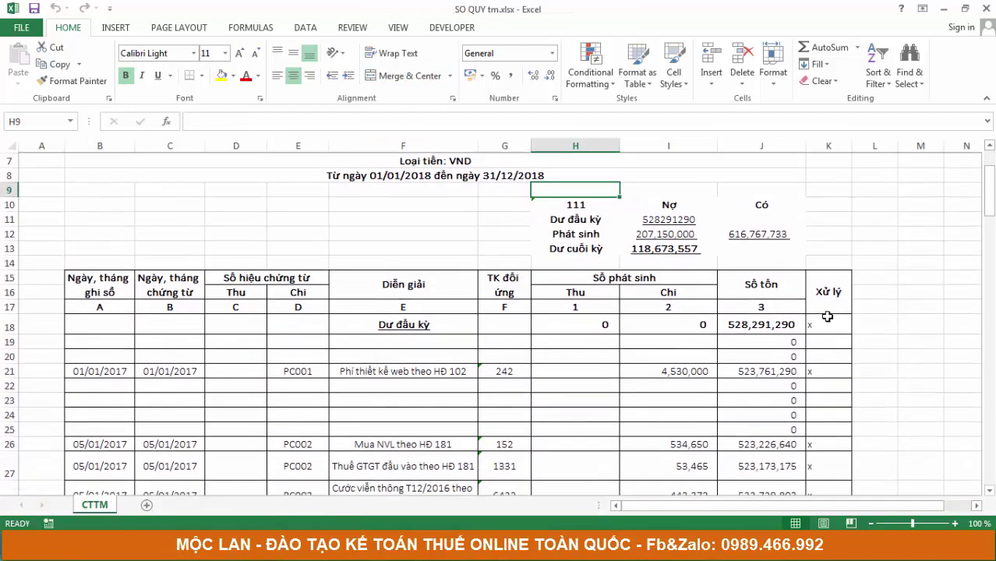
scroll(843, 343, down, 4)
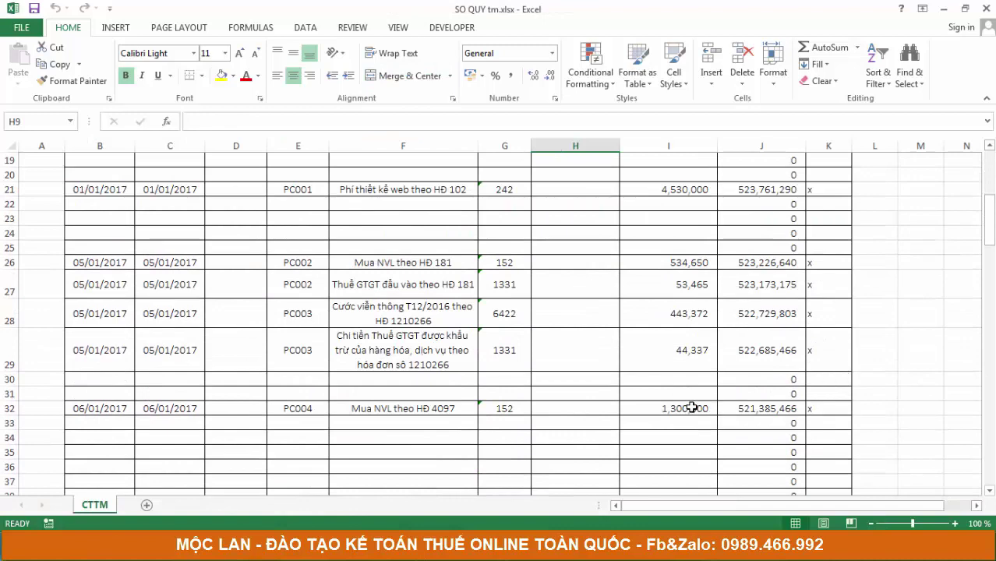
scroll(691, 407, up, 3)
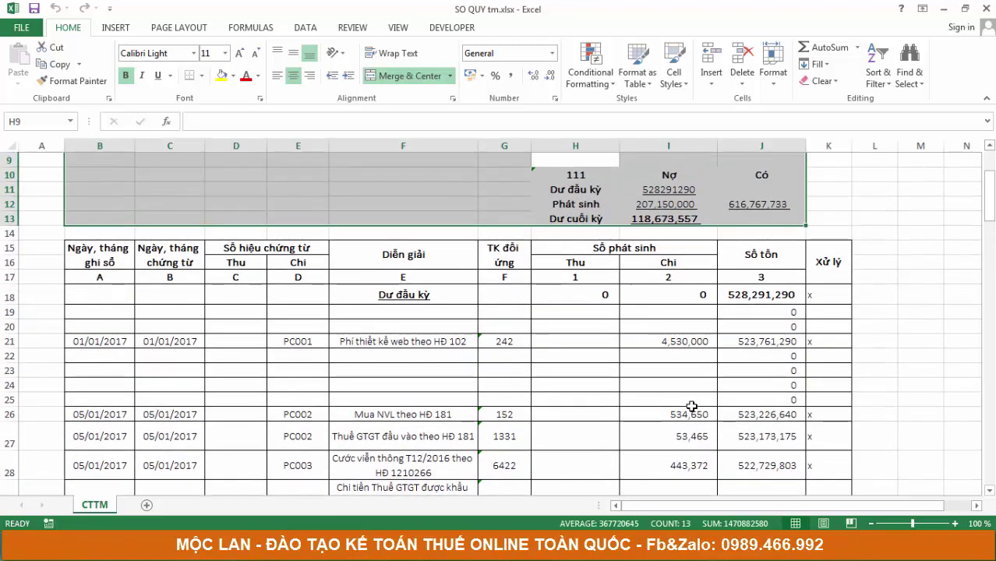
click(873, 330)
key(ctrl+a)
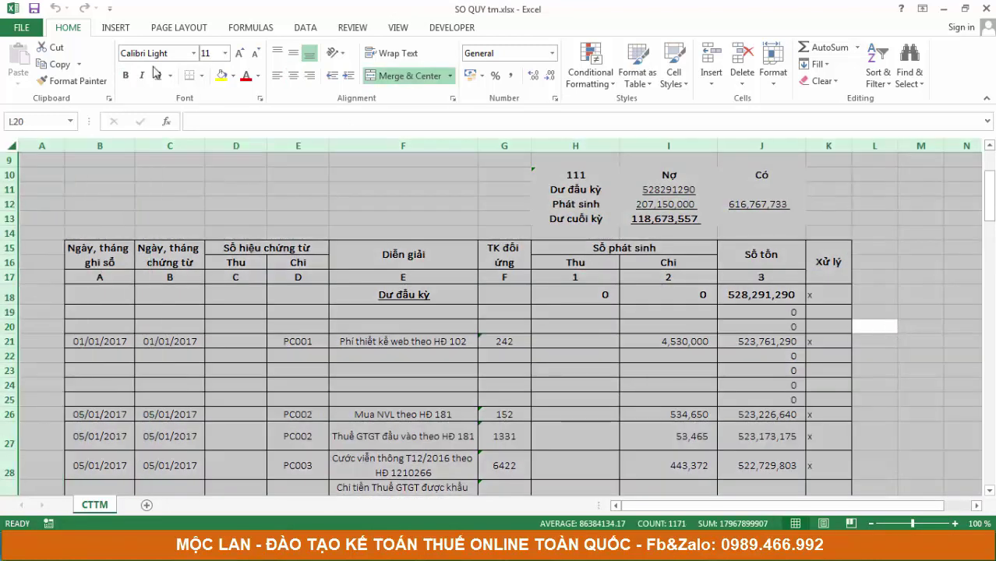
click(162, 53)
text(Times New Roman)
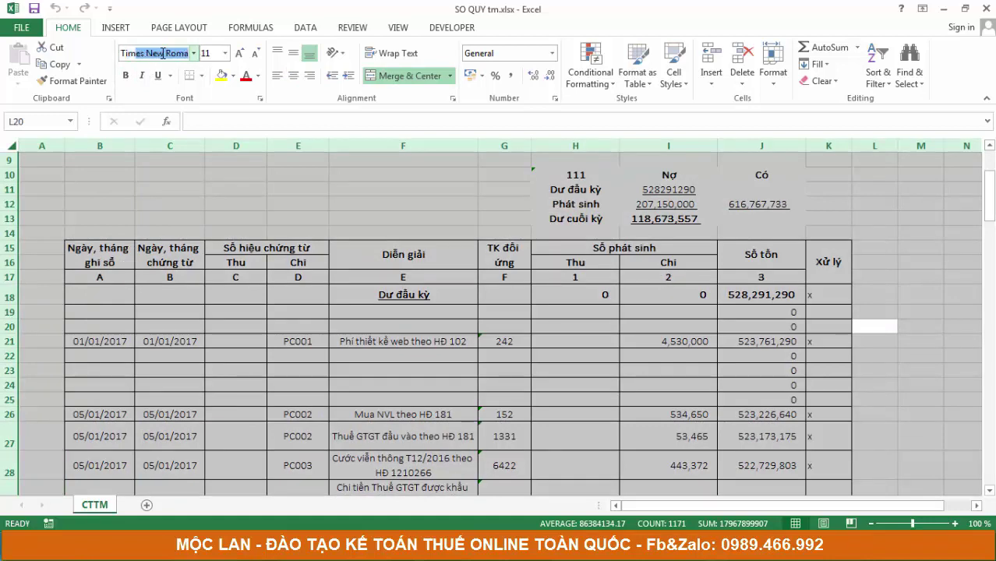
key(Return)
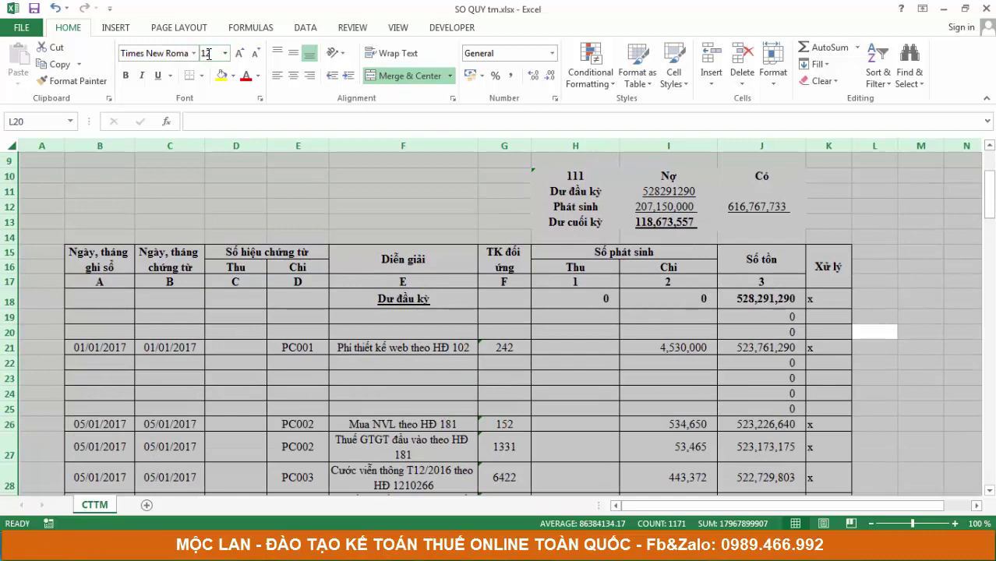
Step: Select the row of column codes below the table header
scroll(438, 232, up, 1)
scroll(442, 250, up, 2)
scroll(401, 315, down, 1)
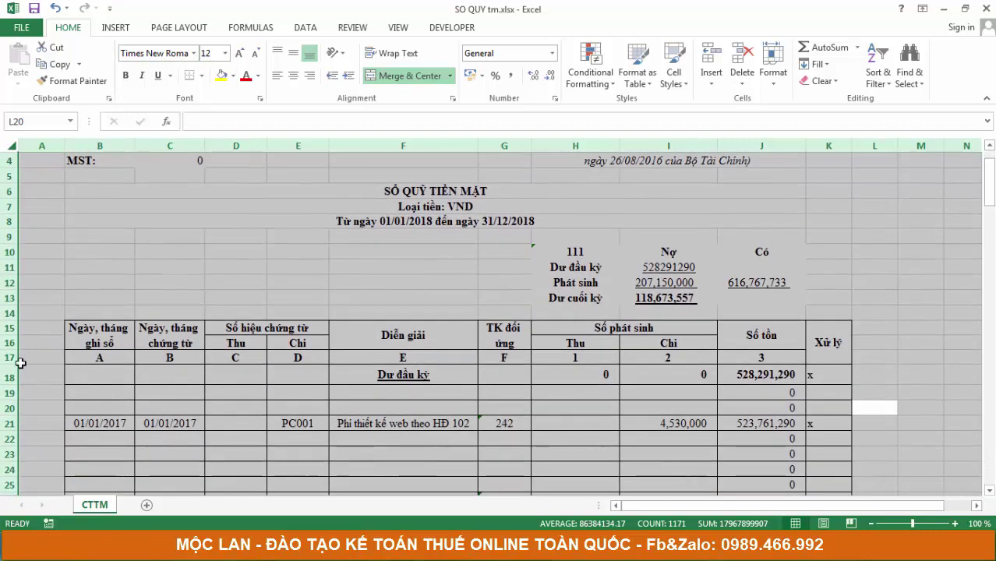
click(10, 343)
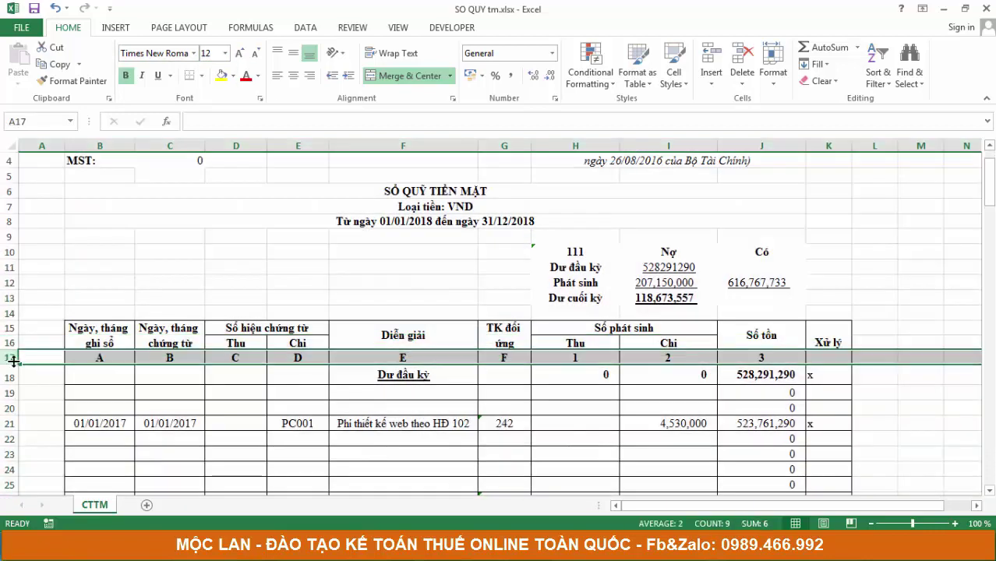
Step: Add filters to row 18 and exclude (Blanks) in column K's filter
click(10, 374)
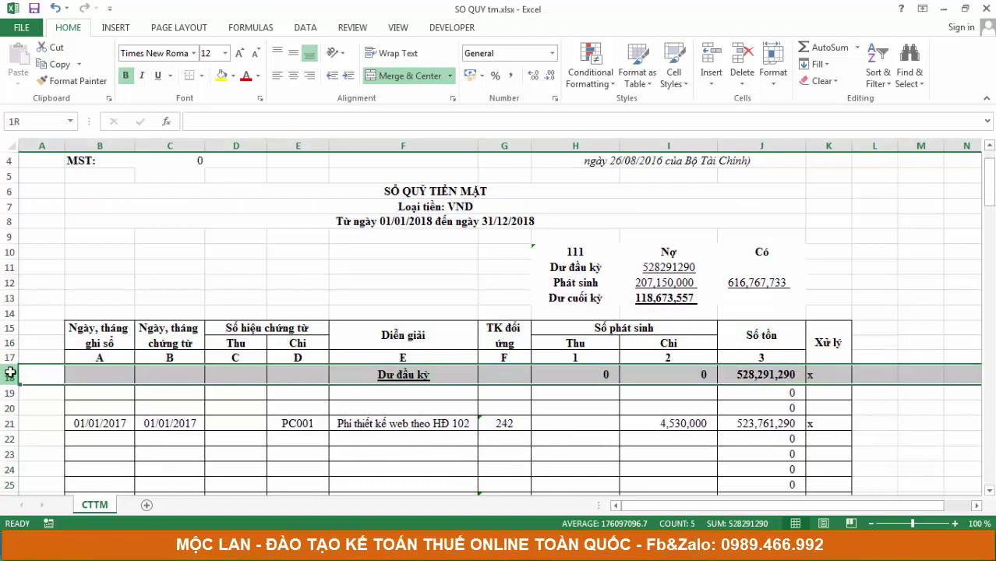
click(883, 72)
click(896, 153)
click(754, 373)
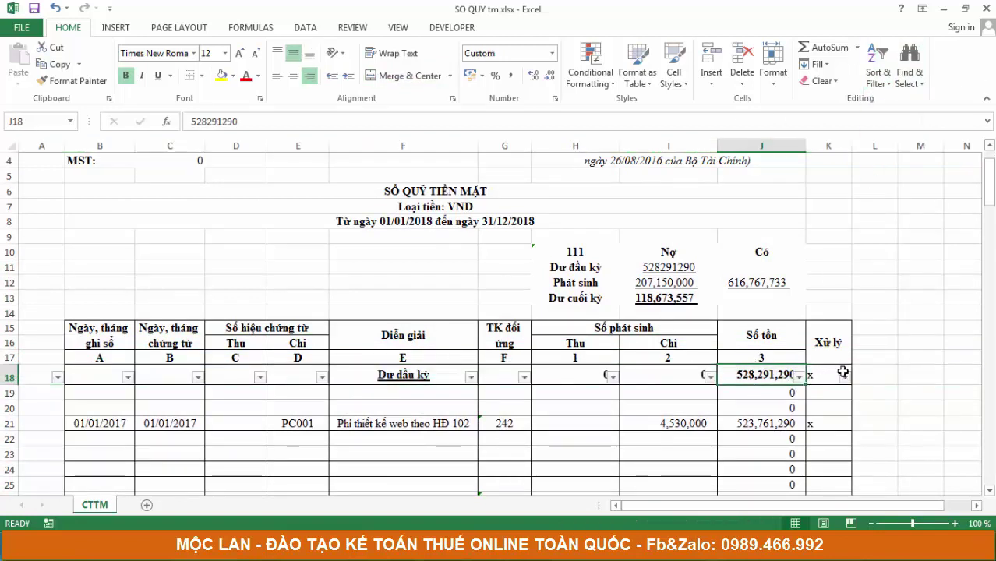
click(845, 376)
click(842, 239)
click(900, 351)
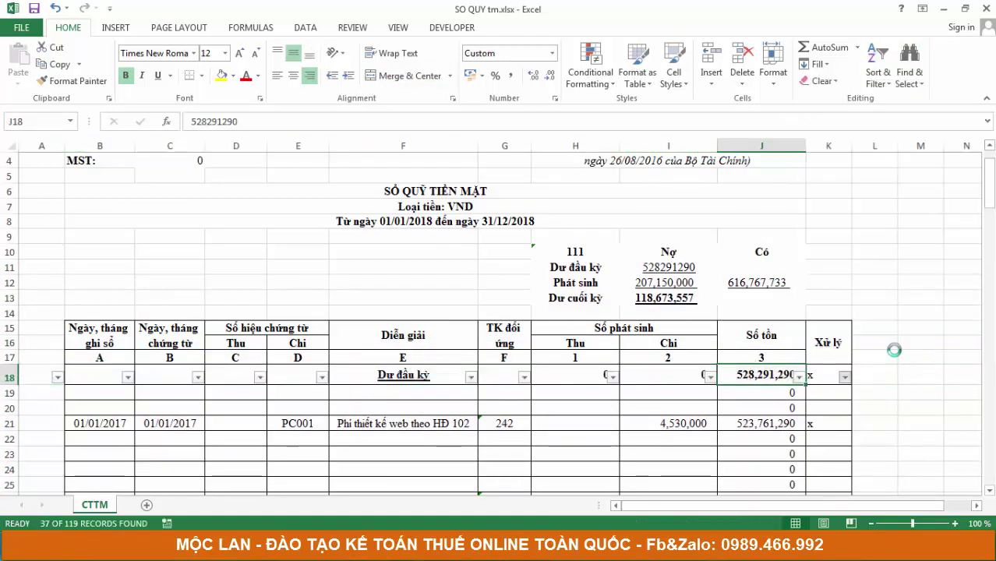
Step: Apply All Borders to the summary table H10:J13
scroll(660, 404, down, 5)
scroll(660, 407, down, 5)
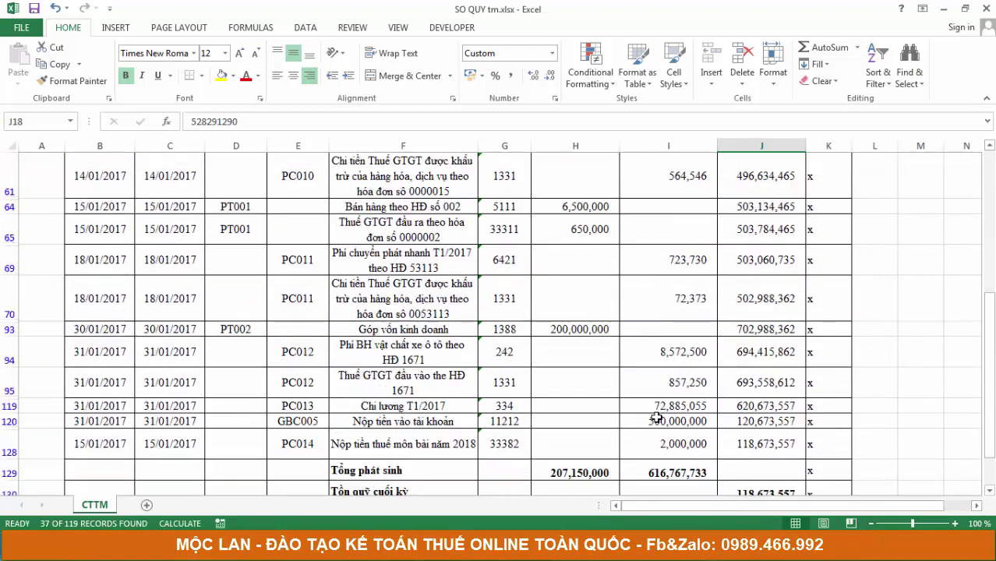
scroll(659, 412, down, 3)
scroll(657, 418, down, 3)
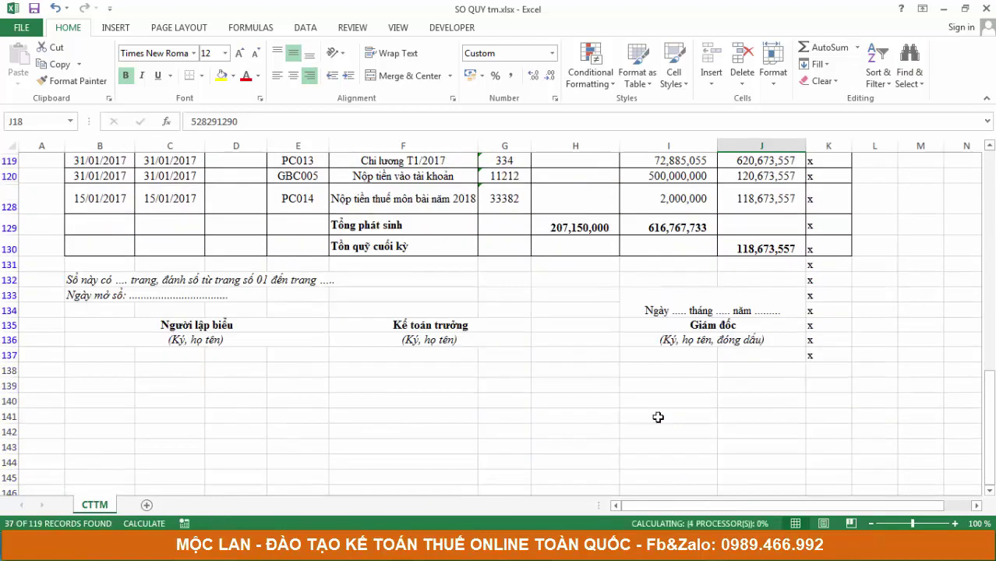
scroll(658, 417, up, 5)
scroll(607, 374, up, 5)
scroll(663, 334, up, 5)
scroll(701, 234, up, 5)
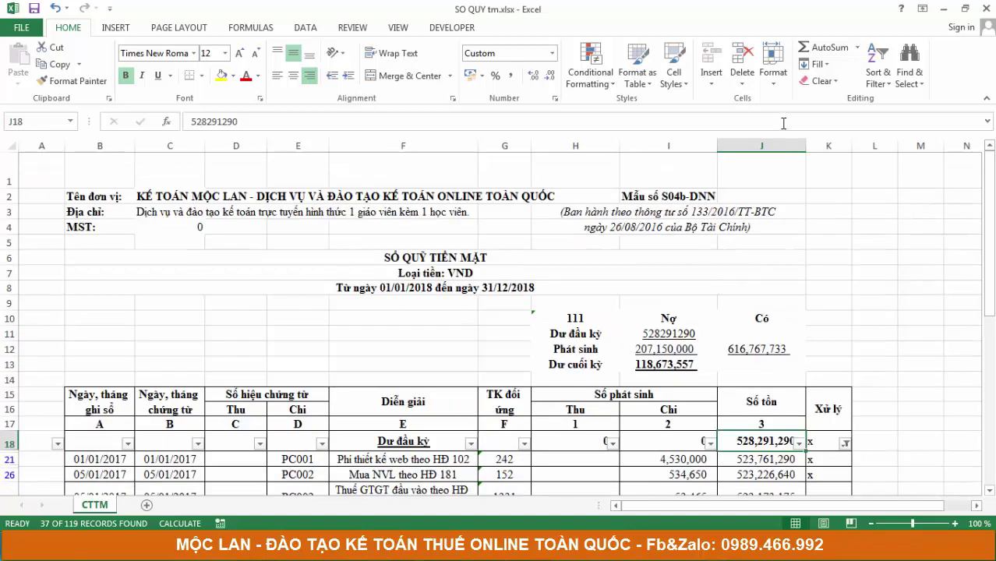
mouse_move(572, 318)
mouse_down()
mouse_move(604, 355)
mouse_move(779, 366)
mouse_up()
click(191, 75)
click(828, 288)
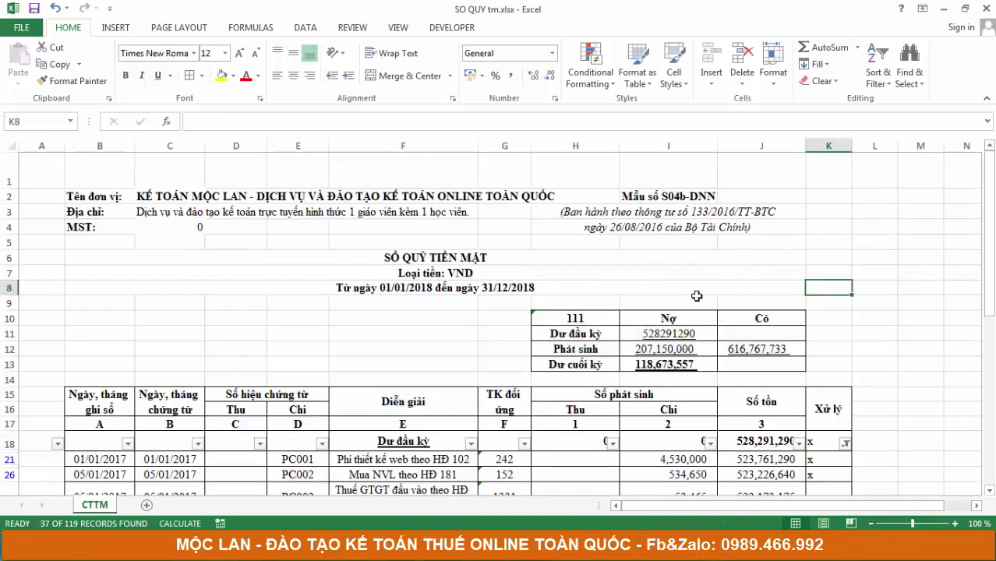
Step: Bring the MOC-LAN accounting workbook to the front from the taskbar
scroll(696, 296, down, 1)
scroll(700, 436, down, 5)
scroll(682, 399, up, 3)
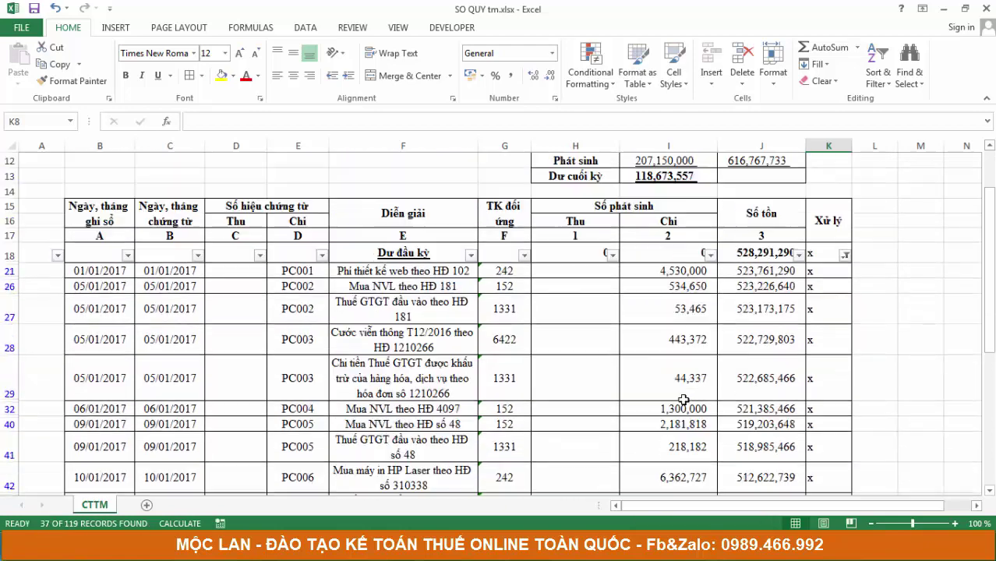
scroll(827, 261, up, 4)
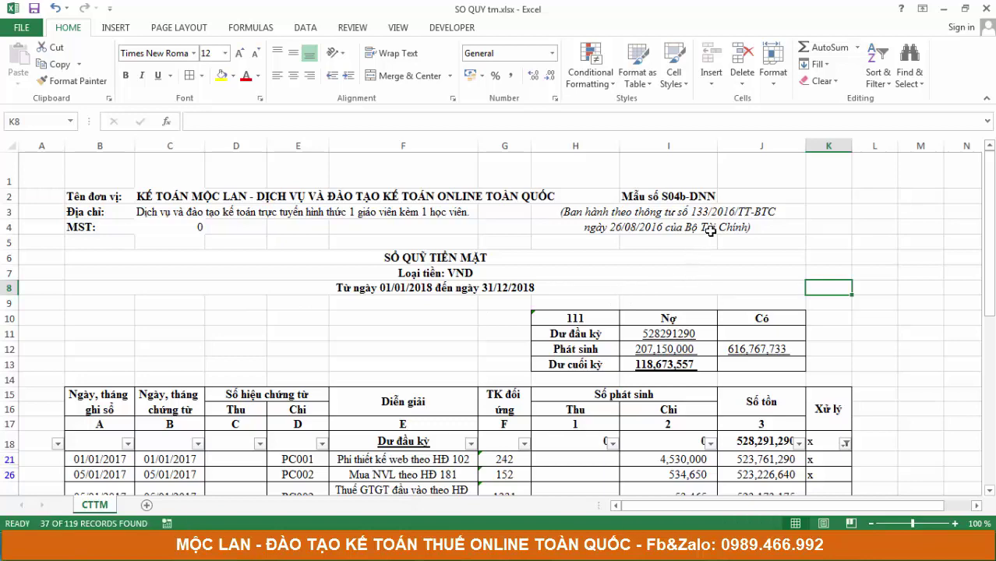
scroll(710, 230, down, 3)
scroll(710, 231, down, 1)
scroll(710, 231, up, 4)
click(448, 549)
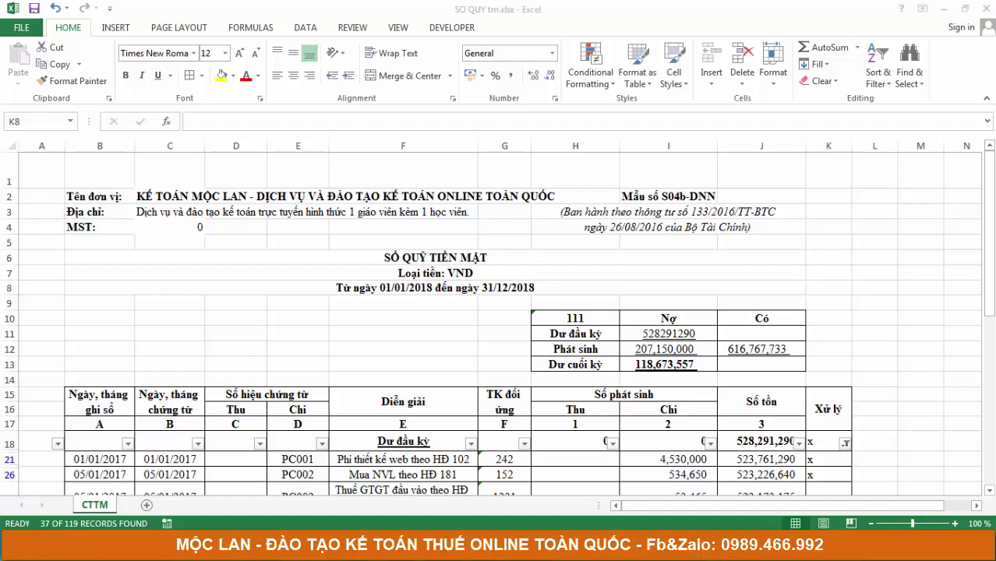
click(387, 491)
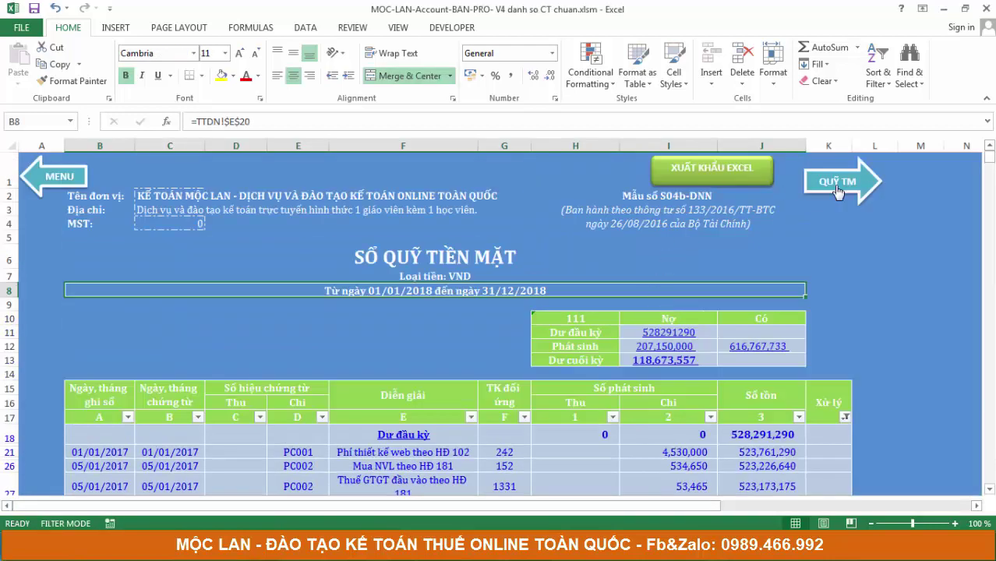
Step: Open the bank deposit ledger, then return to the MENU dashboard
click(833, 191)
click(744, 353)
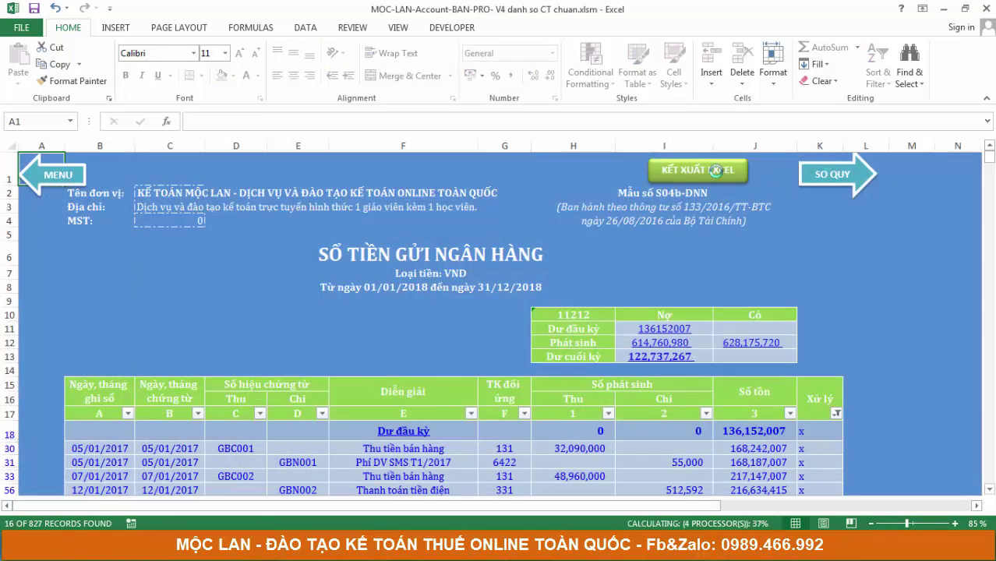
click(830, 173)
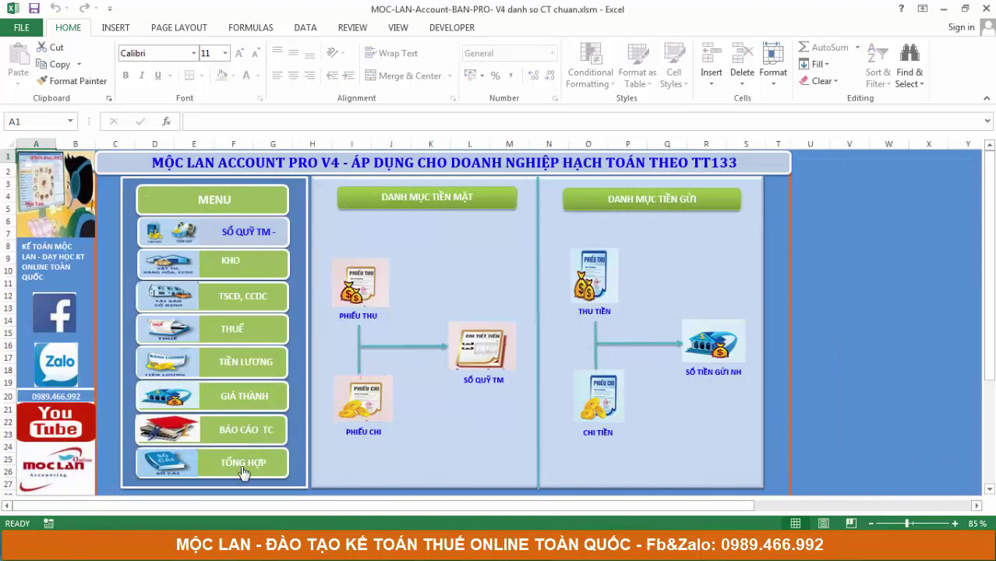
Step: View the account 111 general ledger via TỔNG HỢP > SỔ CÁI, then follow the course's Facebook link
click(241, 467)
click(366, 290)
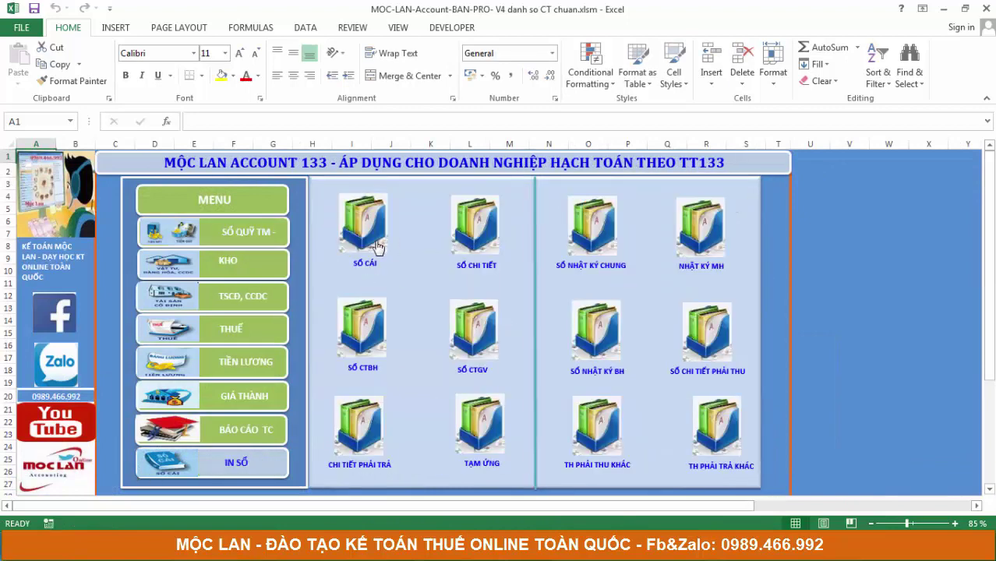
click(377, 243)
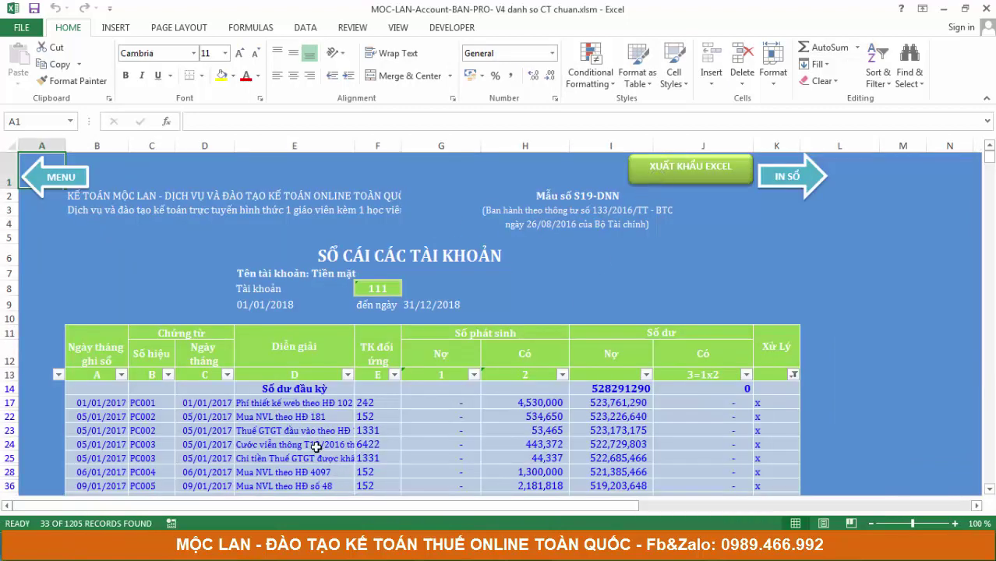
click(782, 193)
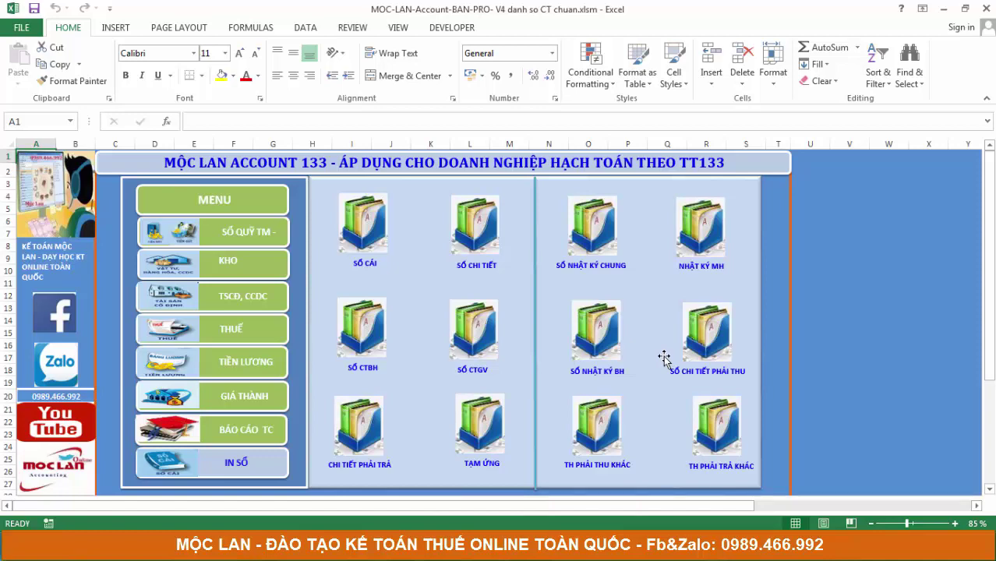
click(54, 312)
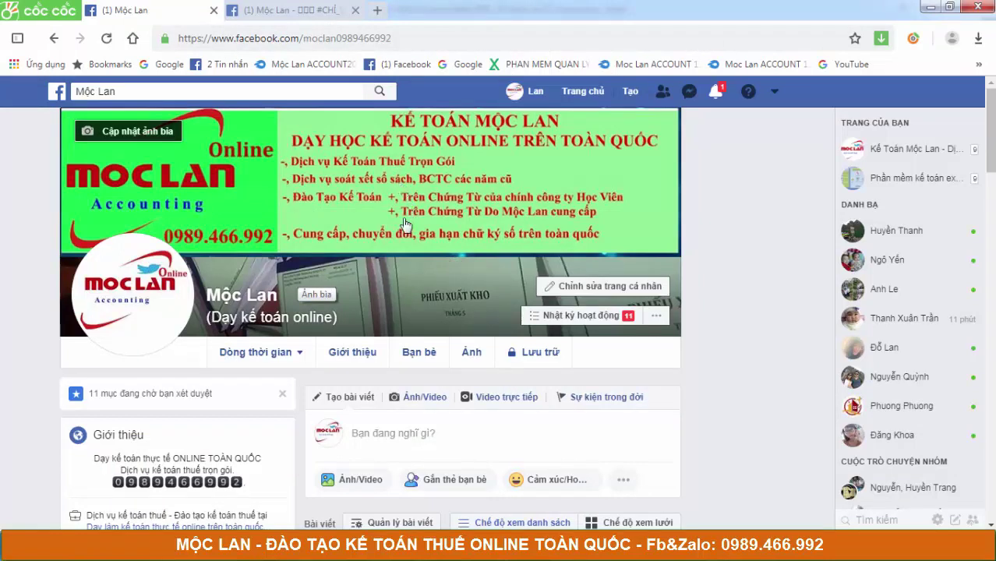
mouse_move(367, 301)
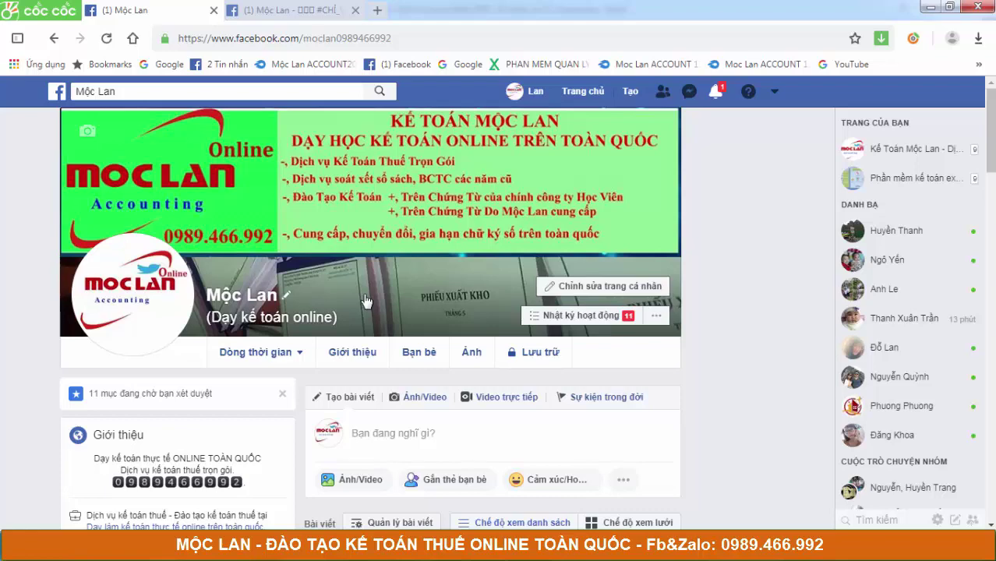
Step: Move between the profile and course-post tabs, scrolling the post to its video link and screenshot
key(ctrl+Tab)
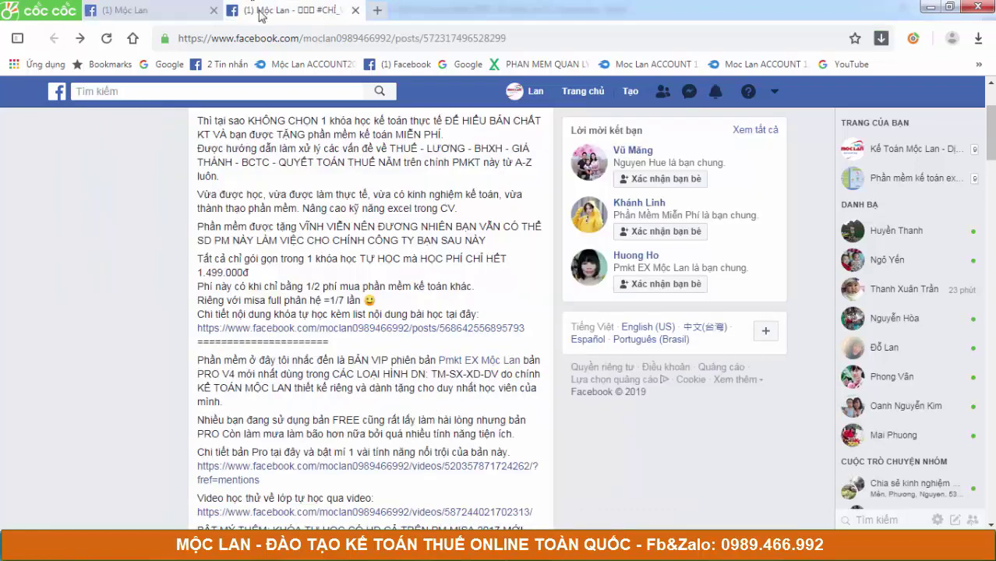
scroll(405, 257, up, 2)
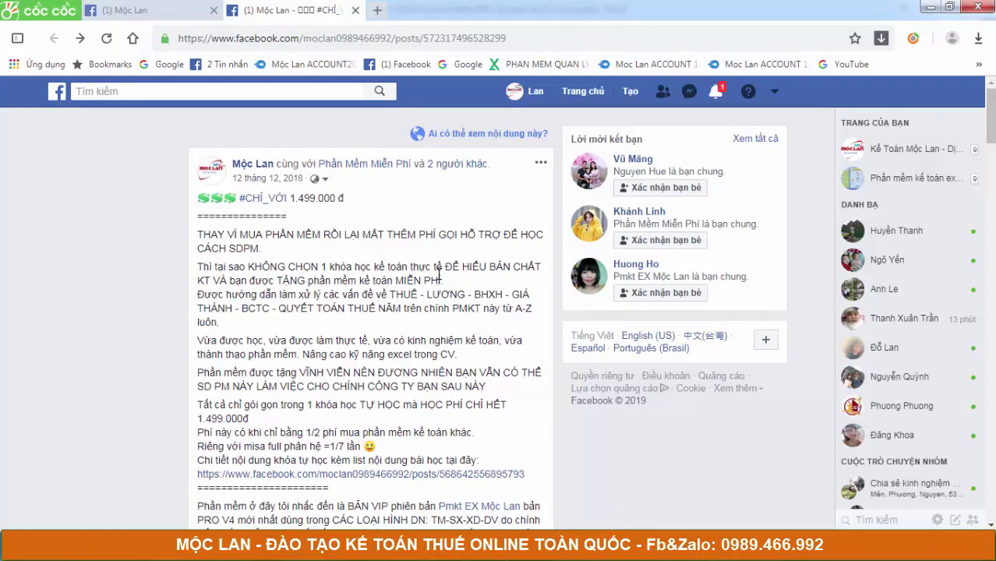
click(163, 8)
scroll(487, 372, down, 3)
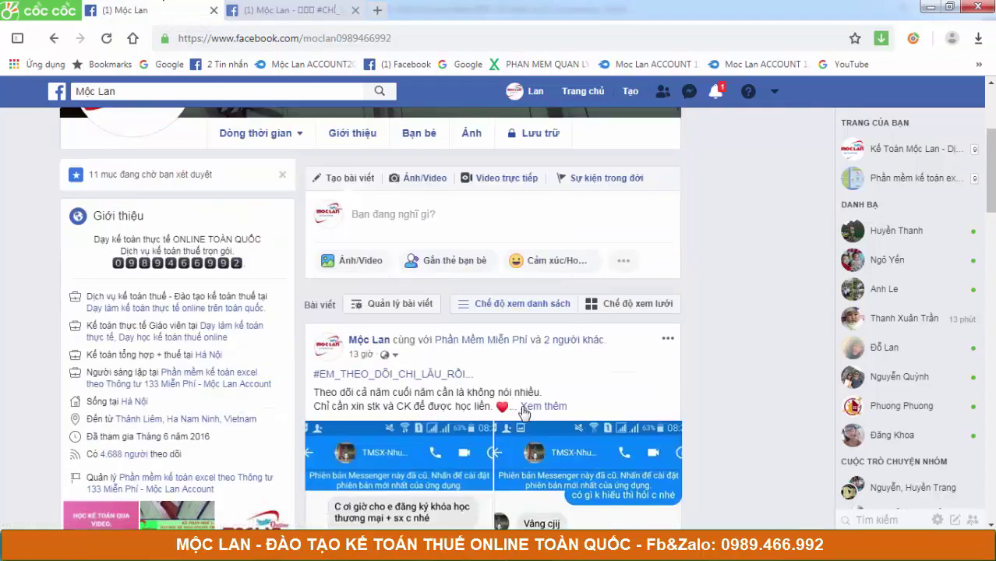
scroll(556, 400, down, 5)
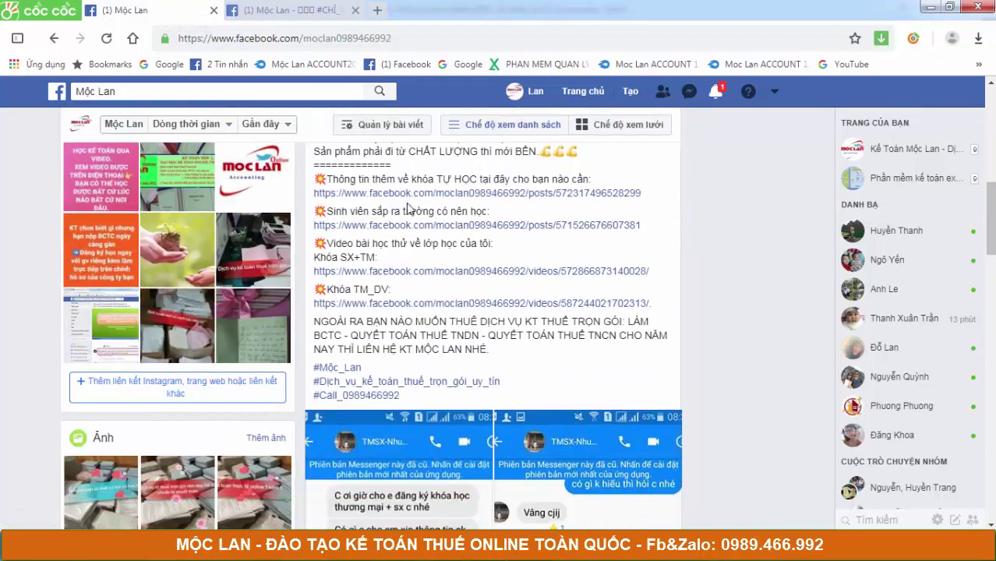
click(300, 9)
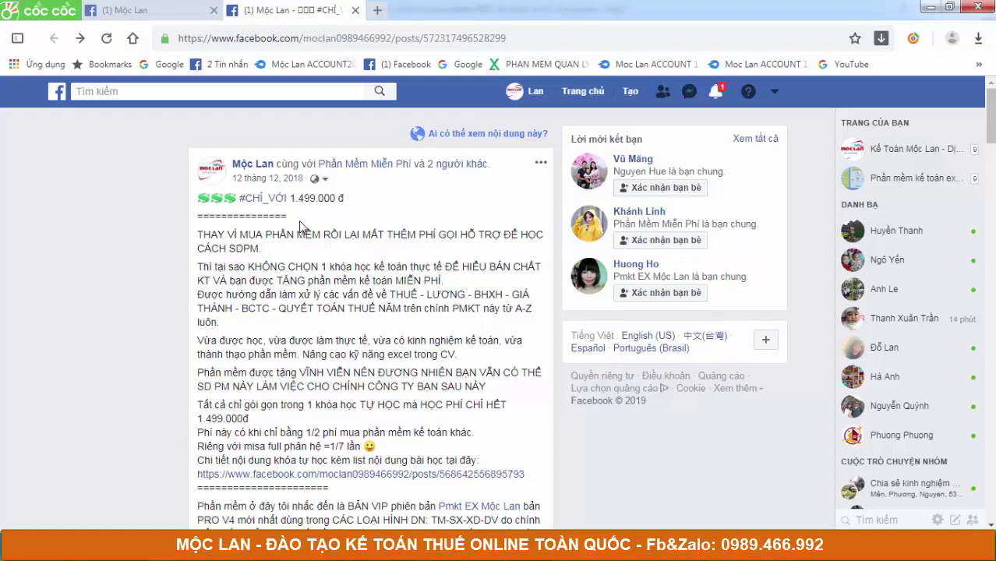
scroll(299, 226, down, 3)
scroll(352, 369, down, 5)
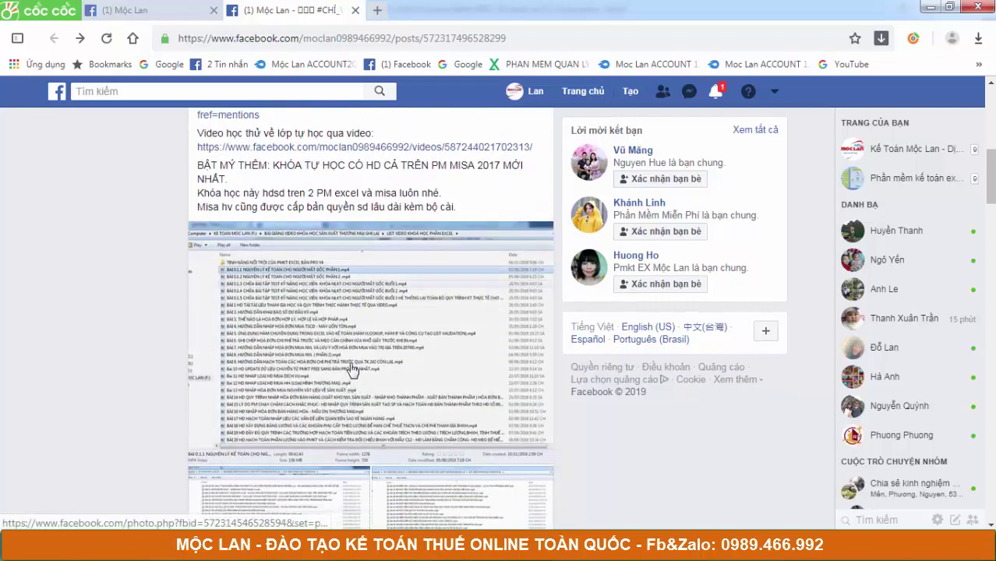
click(352, 369)
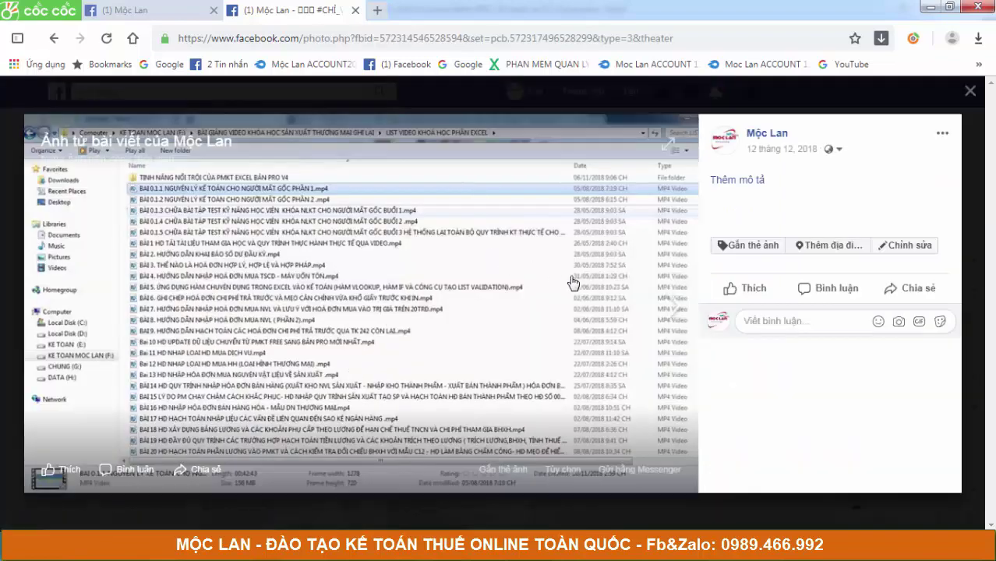
click(663, 326)
click(661, 328)
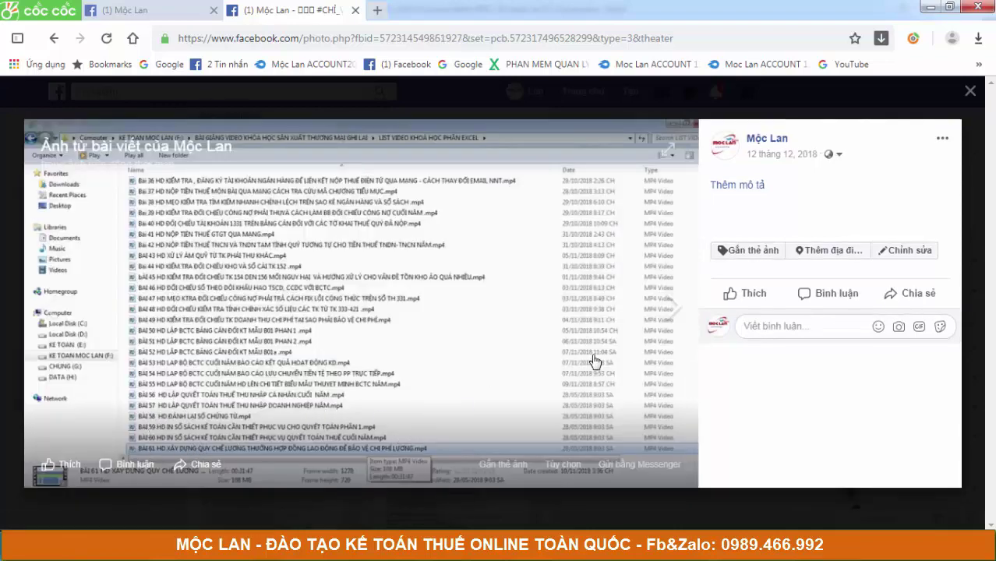
click(84, 291)
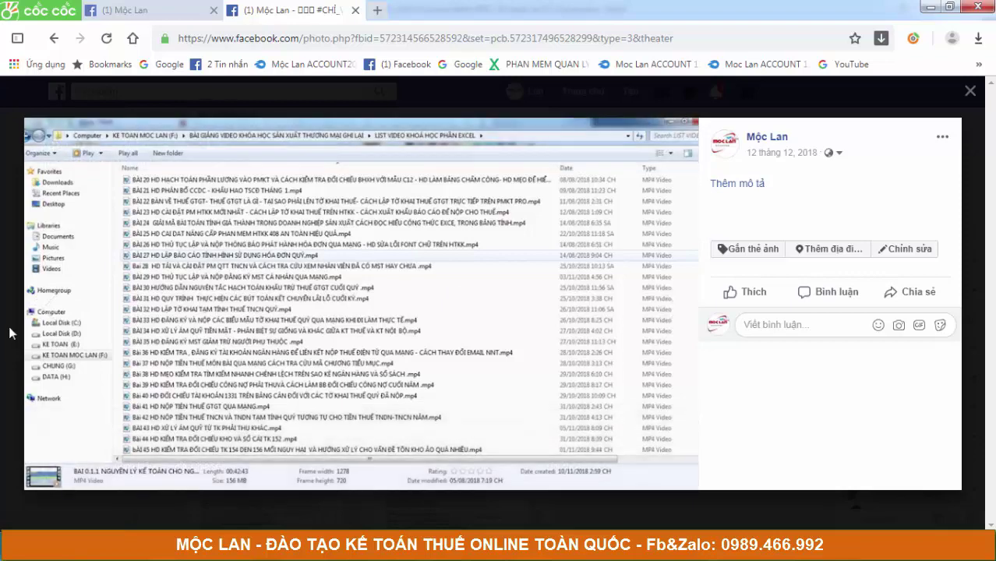
click(972, 276)
click(300, 276)
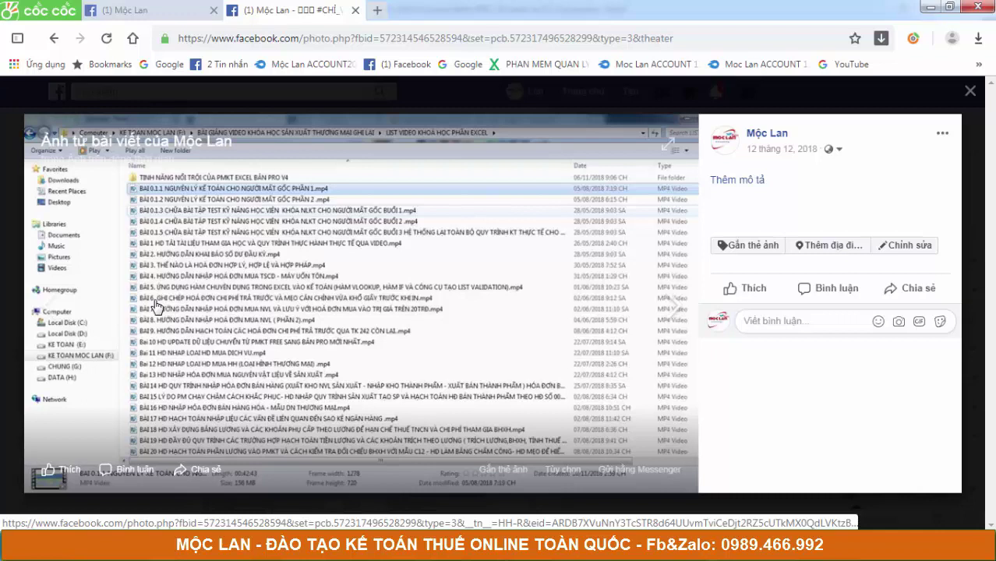
Step: Close the enlarged photo and scroll through the profile timeline in the first tab
click(969, 302)
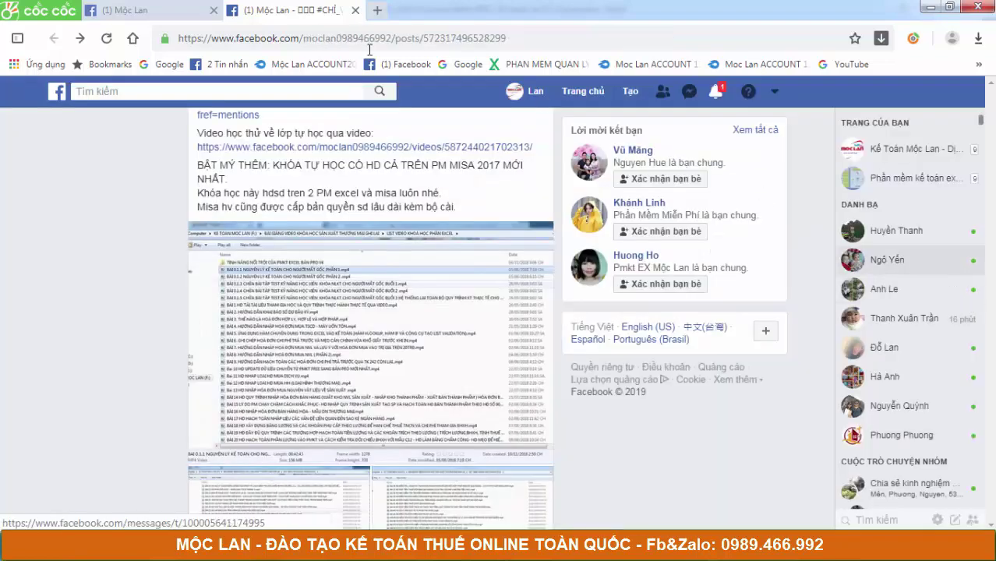
click(144, 10)
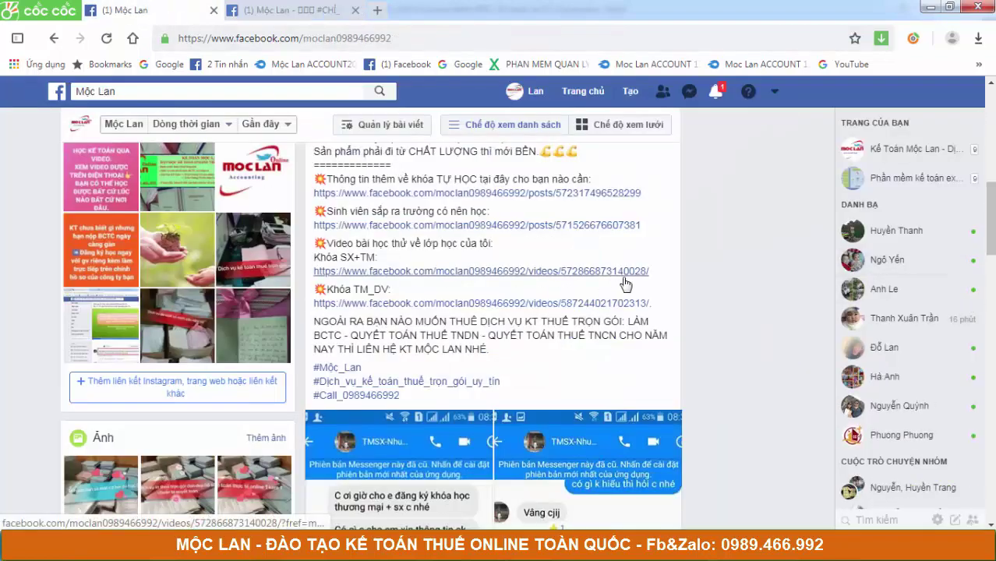
scroll(625, 284, down, 5)
scroll(625, 300, down, 5)
scroll(615, 257, down, 1)
scroll(592, 257, down, 2)
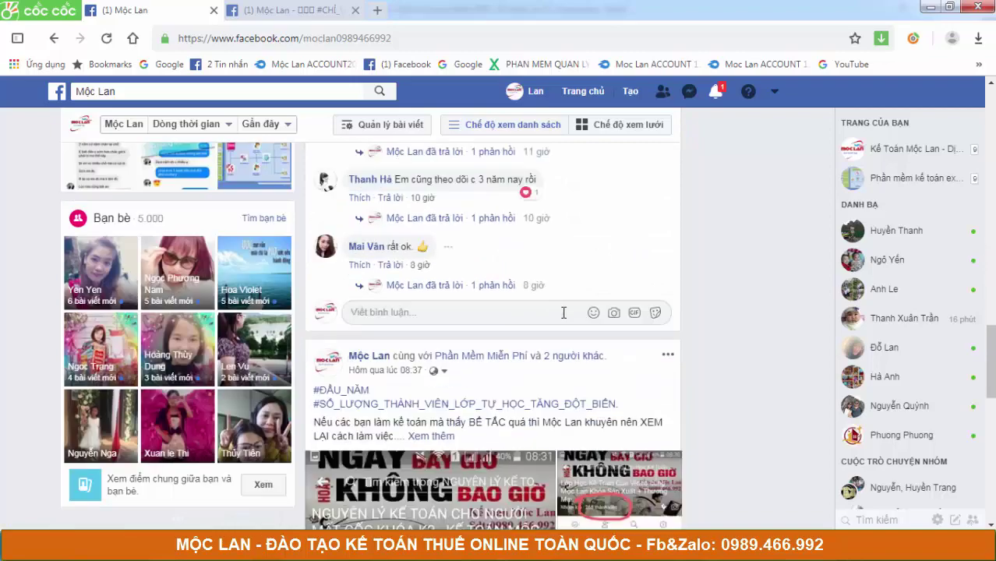
scroll(563, 312, down, 2)
scroll(609, 285, up, 3)
scroll(610, 285, up, 5)
scroll(608, 287, up, 5)
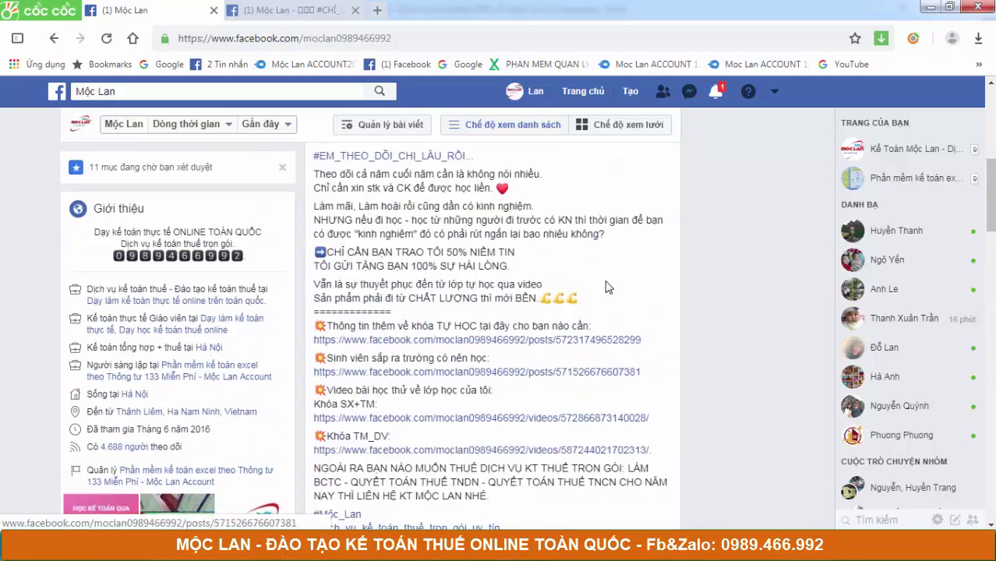
scroll(607, 286, up, 5)
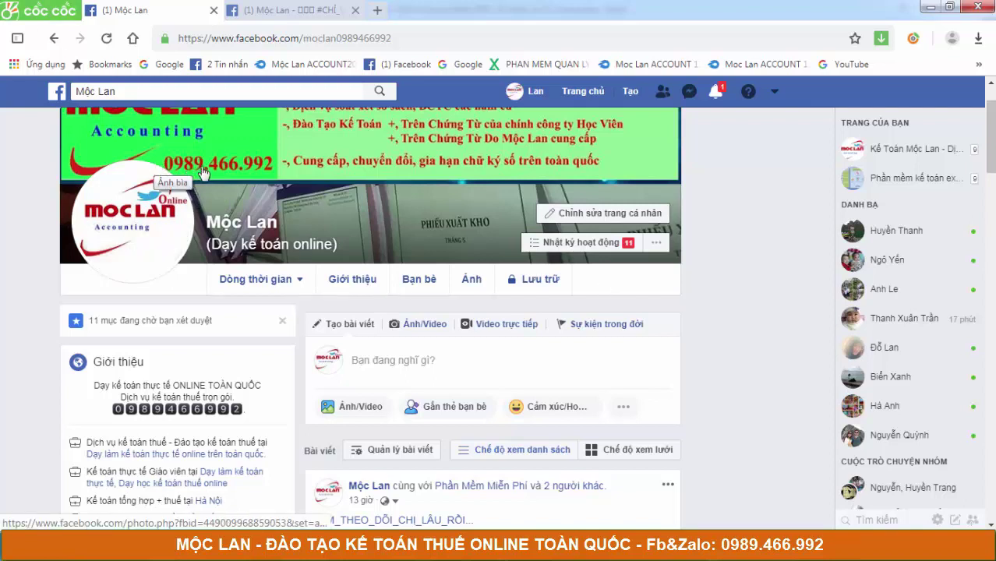
Step: Browse the profile's Friends list, then go back to its Timeline
click(434, 284)
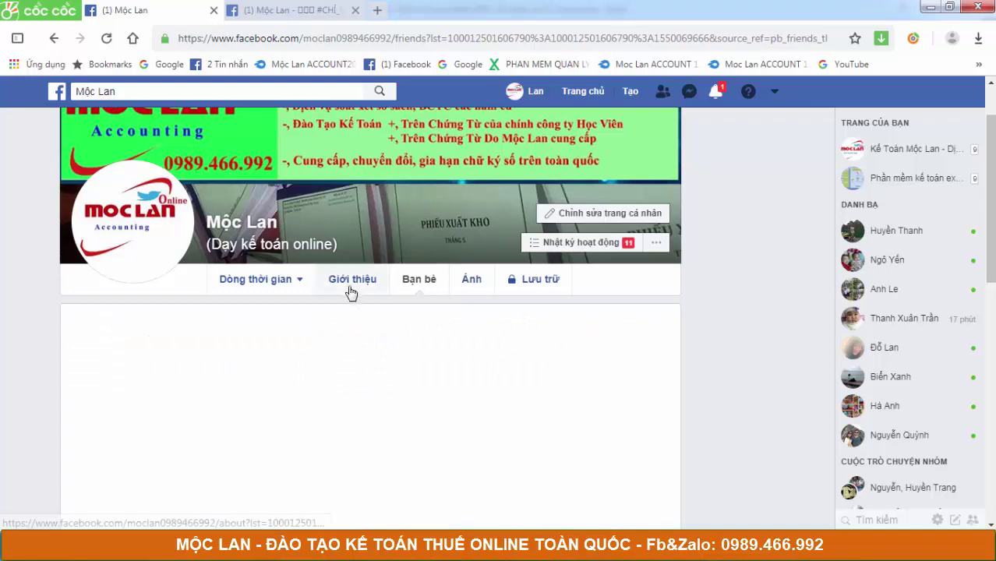
click(415, 281)
scroll(417, 281, up, 1)
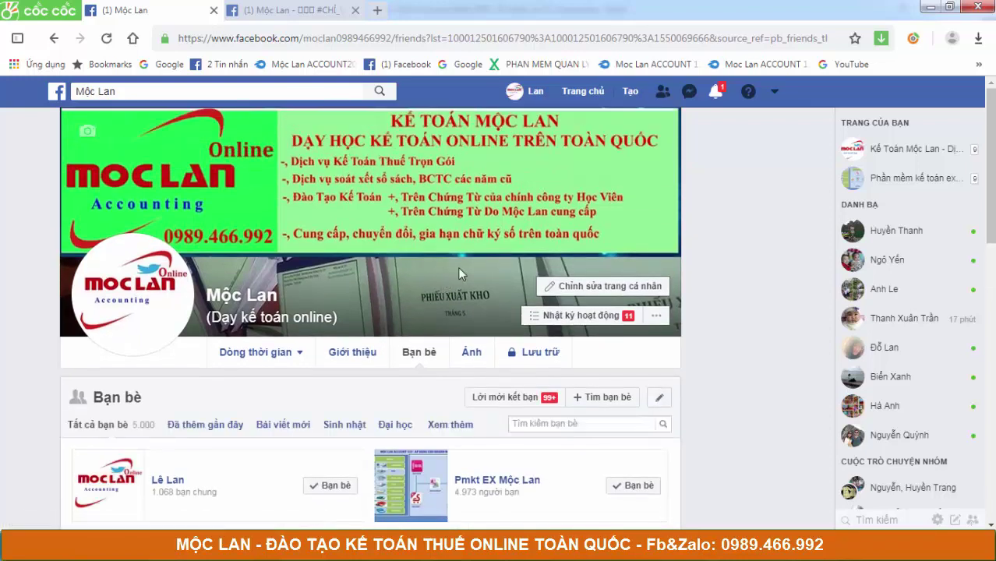
click(265, 356)
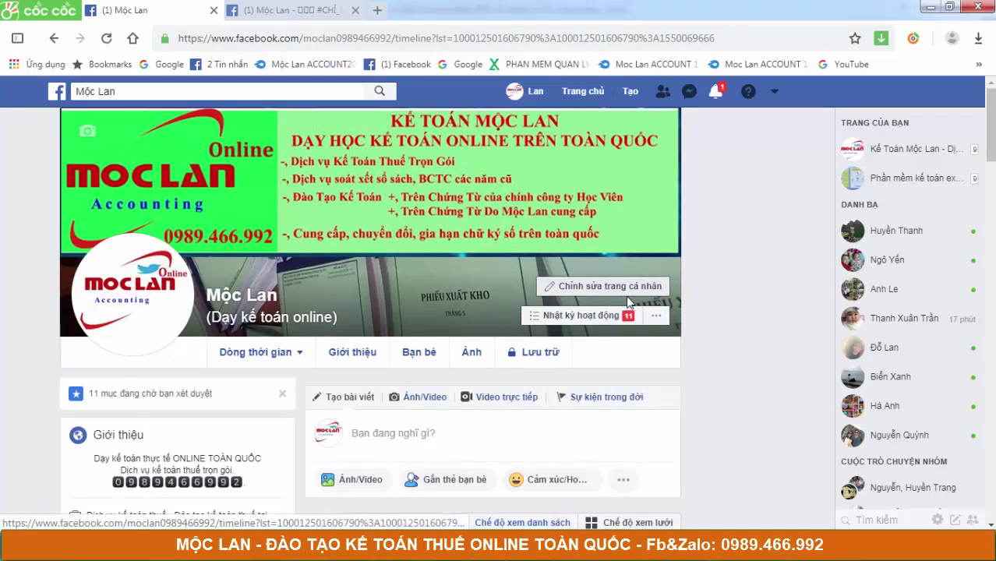
mouse_move(276, 247)
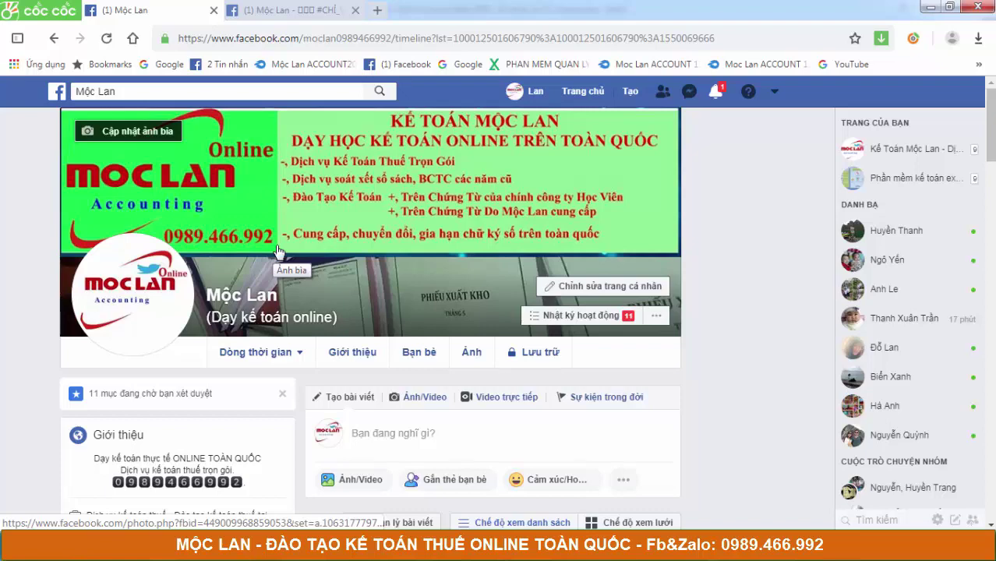
scroll(439, 382, down, 1)
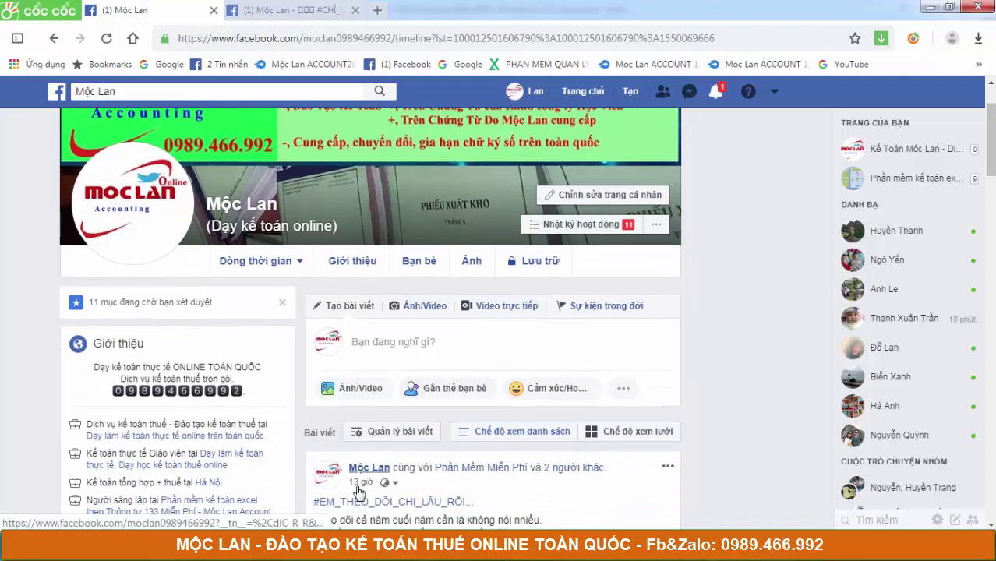
scroll(467, 407, down, 3)
scroll(467, 407, up, 4)
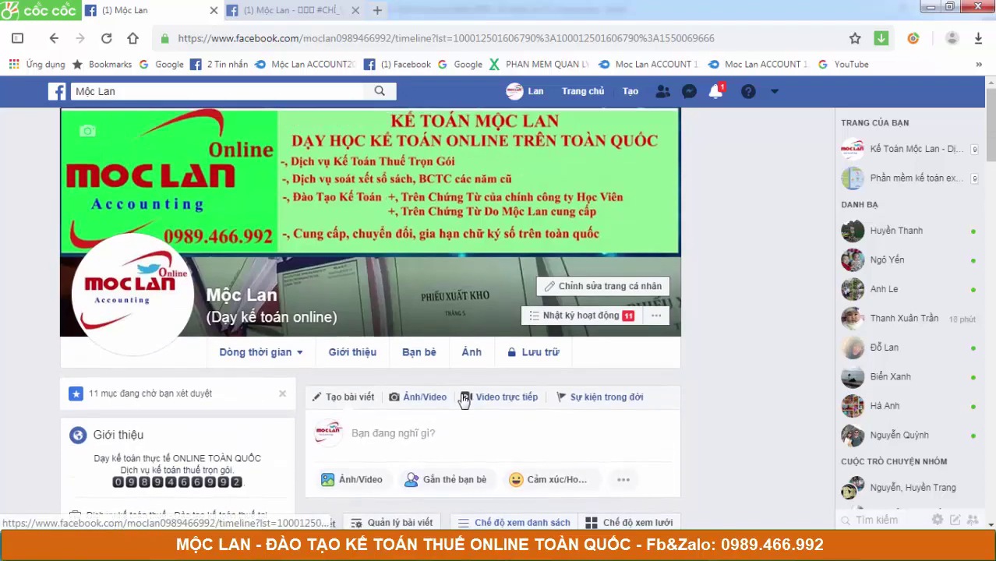